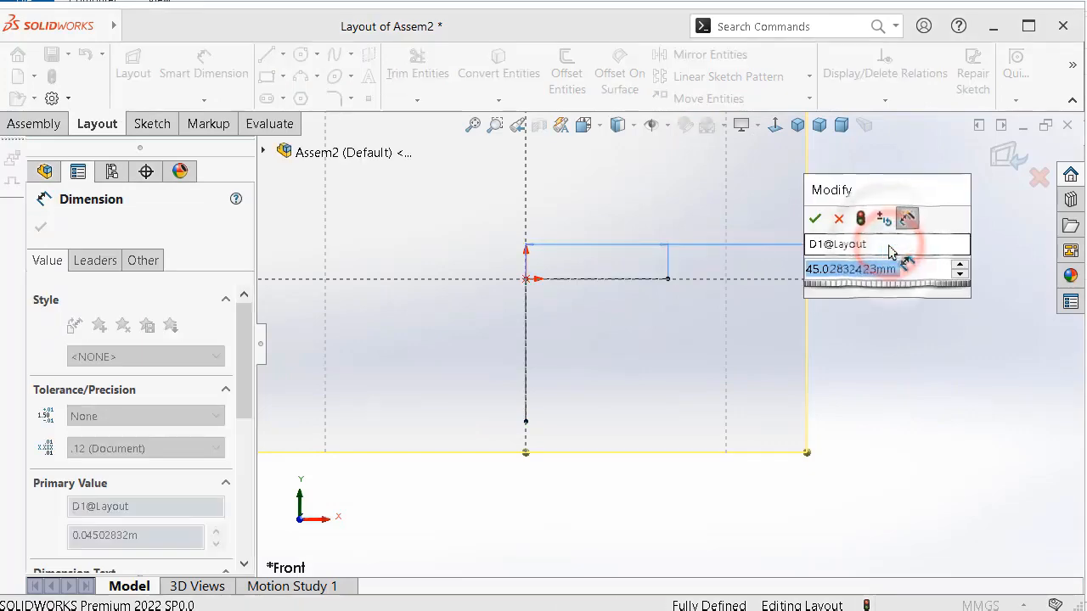
- Set the horizontal layout centerline's length to 8 mm and exit the layout sketch
text(8)
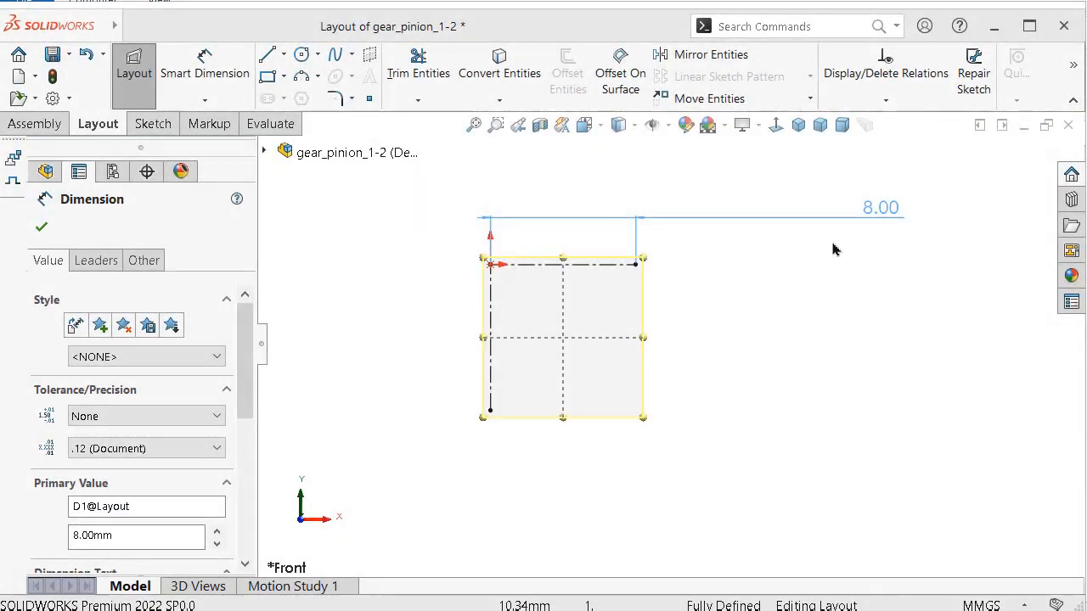
click(909, 275)
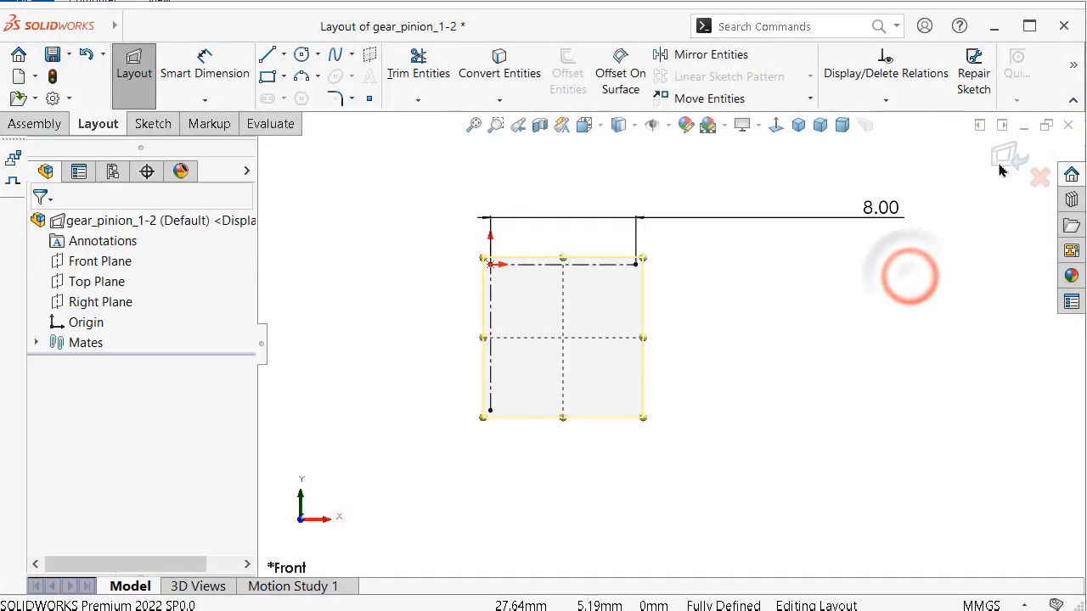
click(1000, 152)
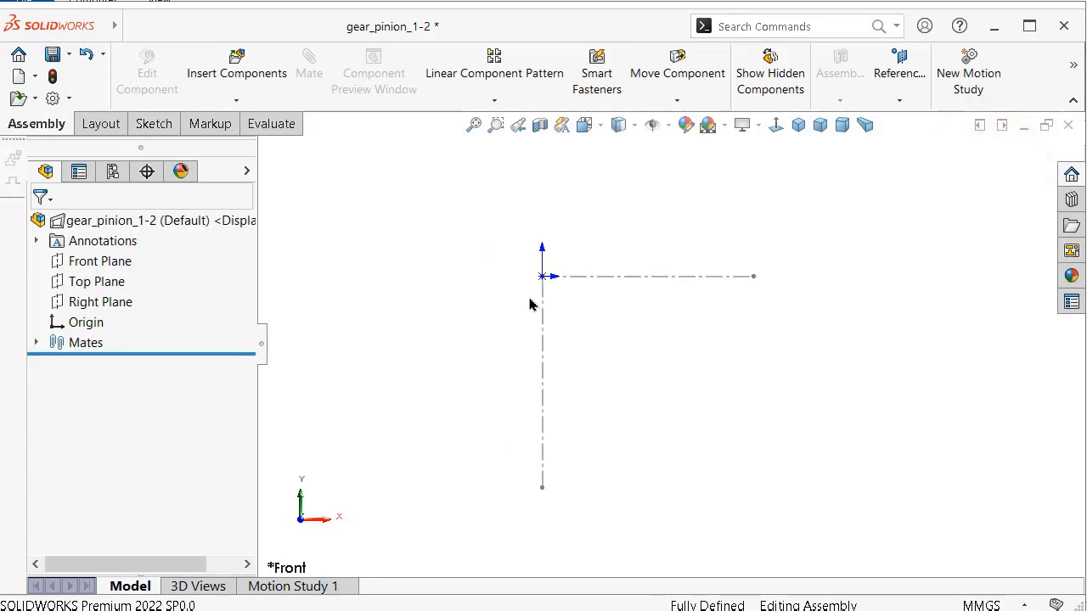
- Activate the Toolbox add-in from the Design Library
click(1072, 200)
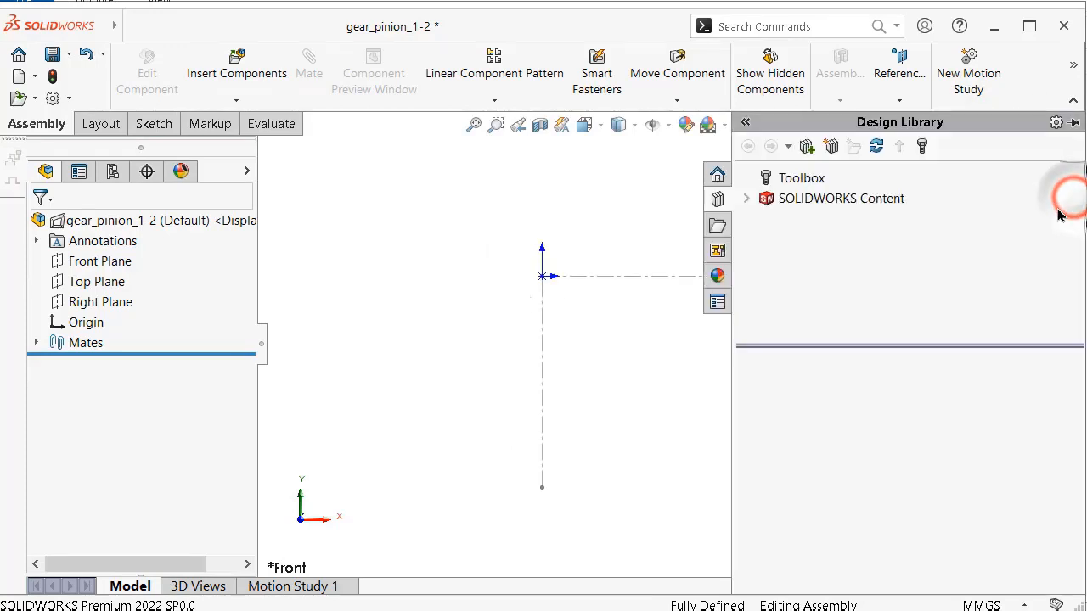
click(771, 176)
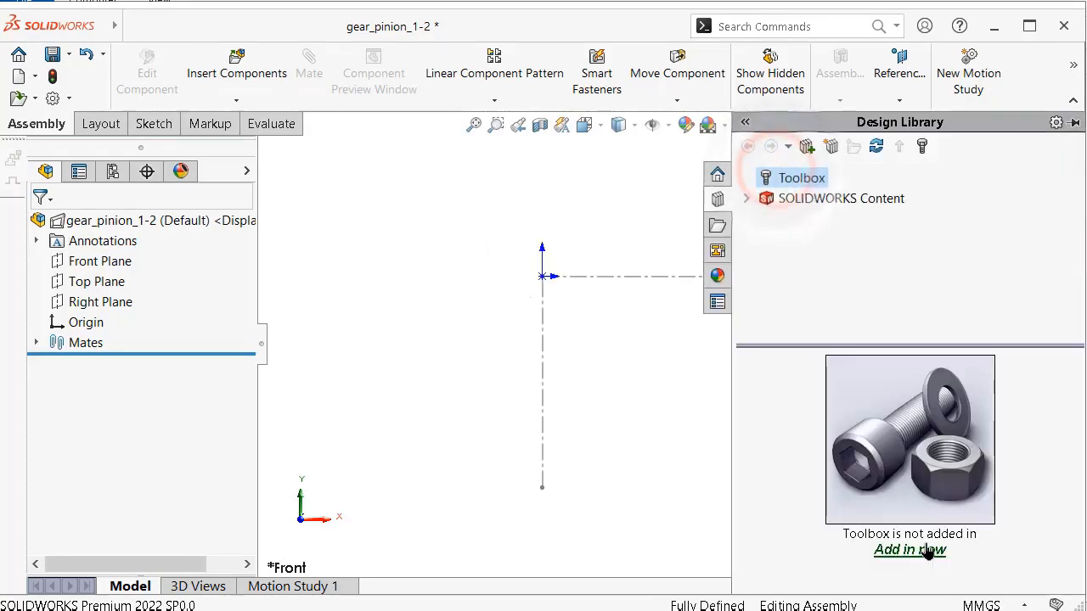
click(925, 550)
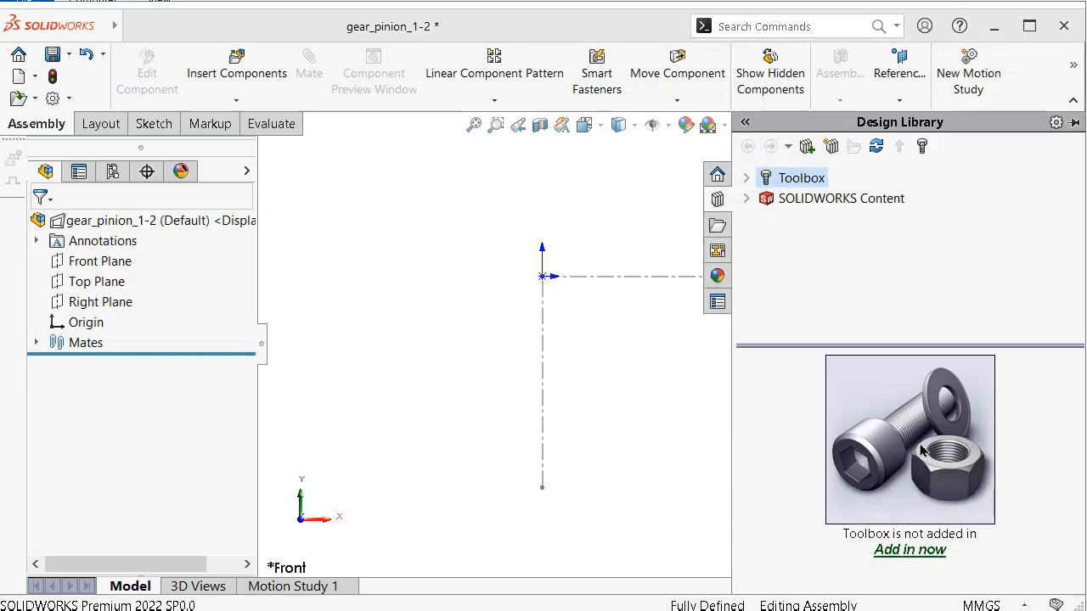
- Place a Straight Bevel (Pinion) from the ISO Power Transmission gears of the Toolbox beside the layout lines
drag(1076, 472, 1073, 568)
double_click(795, 518)
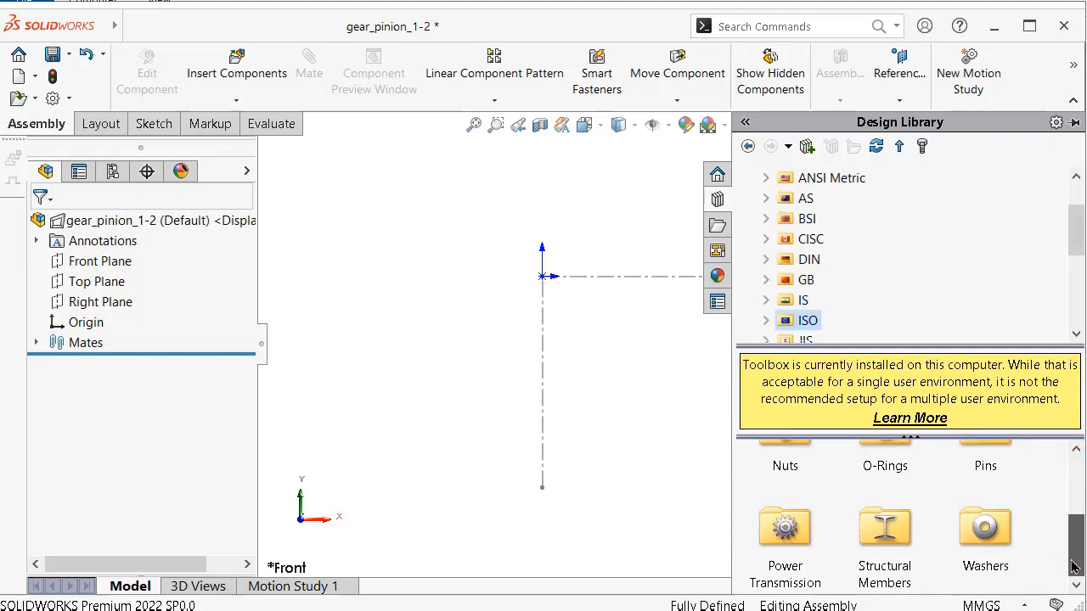
double_click(786, 544)
double_click(884, 476)
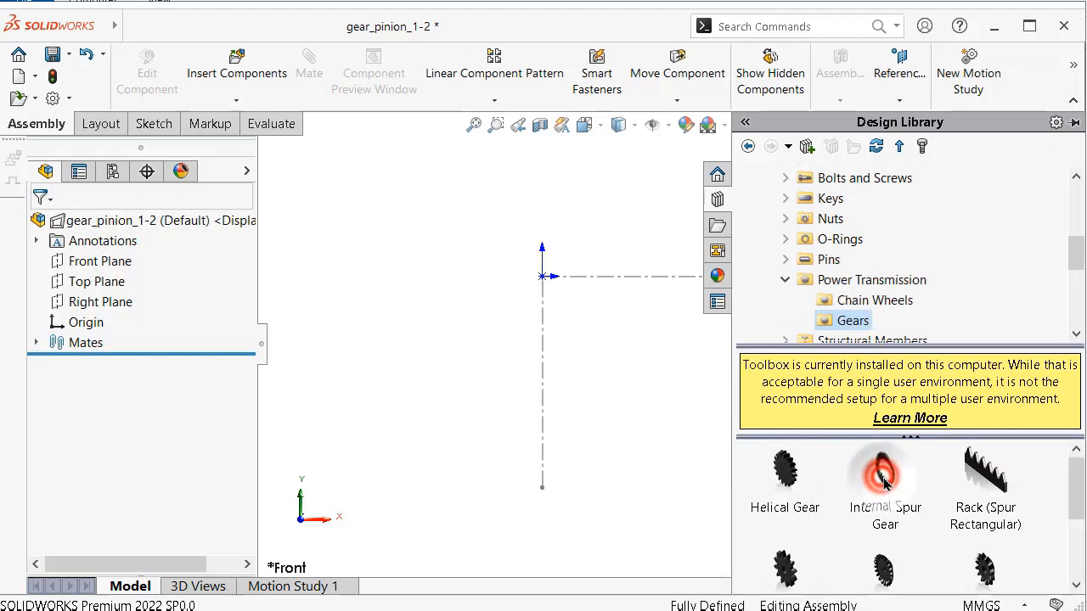
drag(1075, 476, 1080, 528)
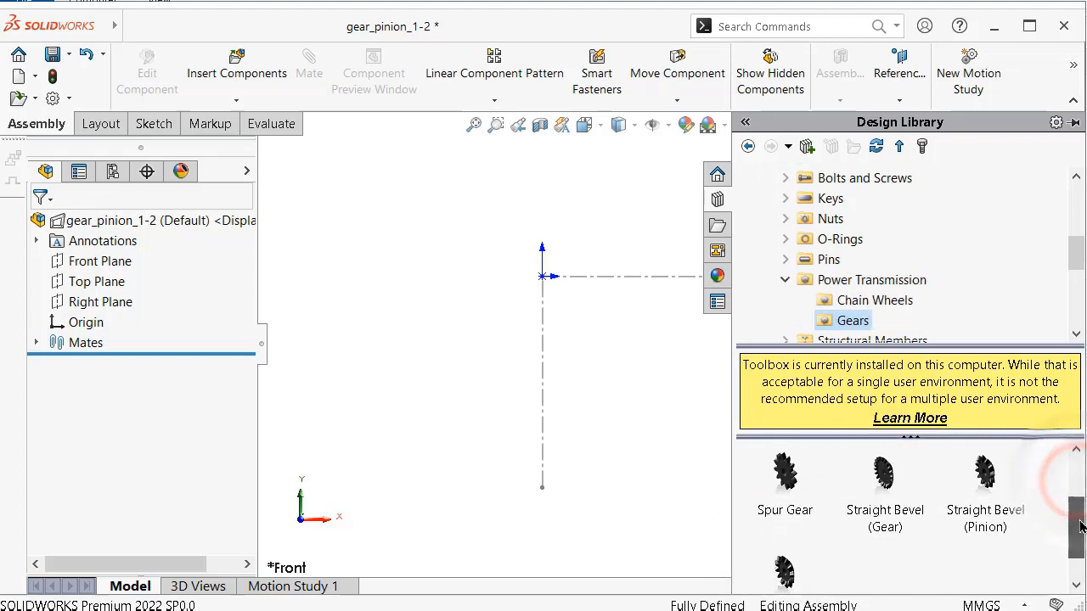
drag(985, 484, 533, 396)
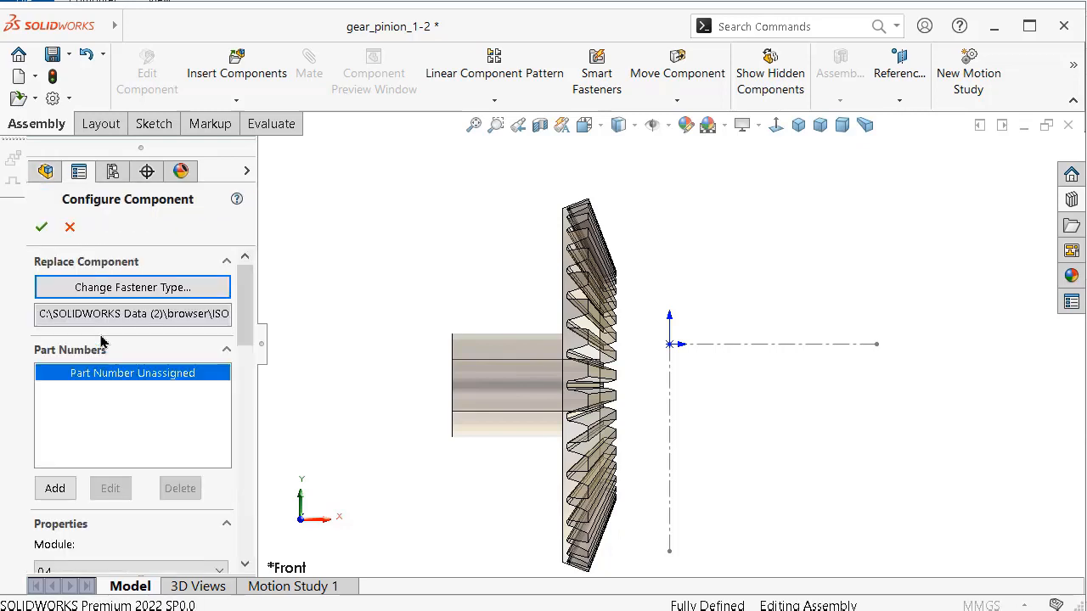
- Configure the bevel pinion with module 0.4, 36 teeth and 18 teeth for the mating gear
drag(250, 324, 250, 366)
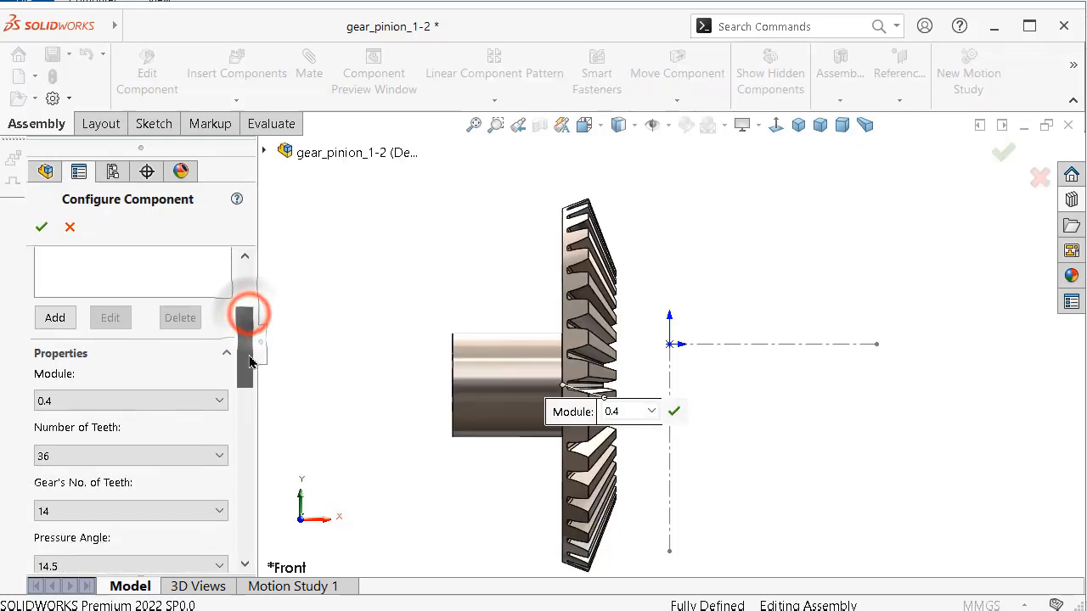
click(156, 396)
click(121, 420)
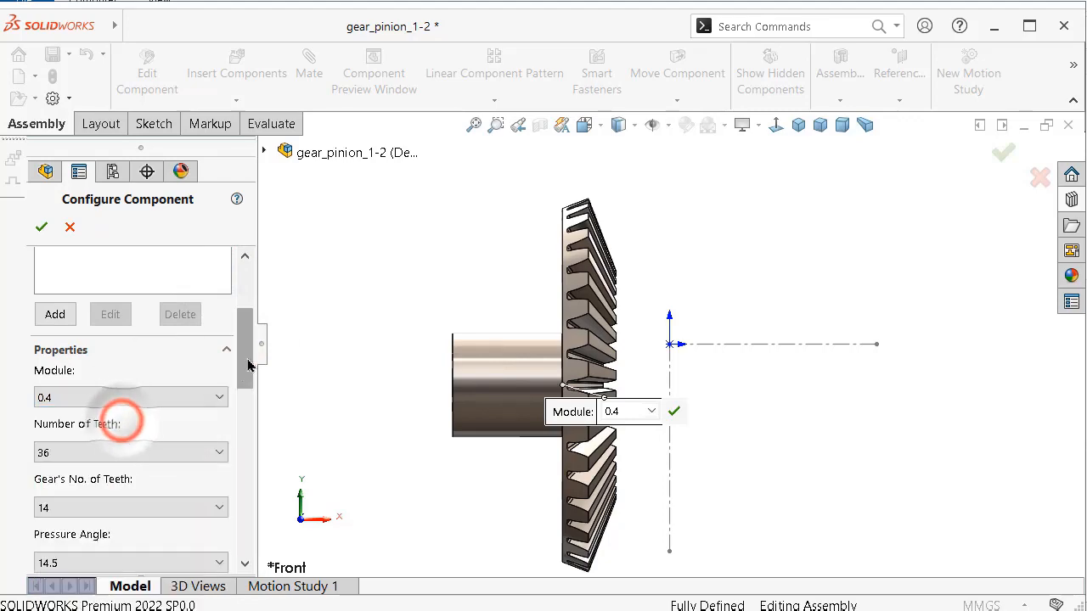
drag(250, 323, 249, 347)
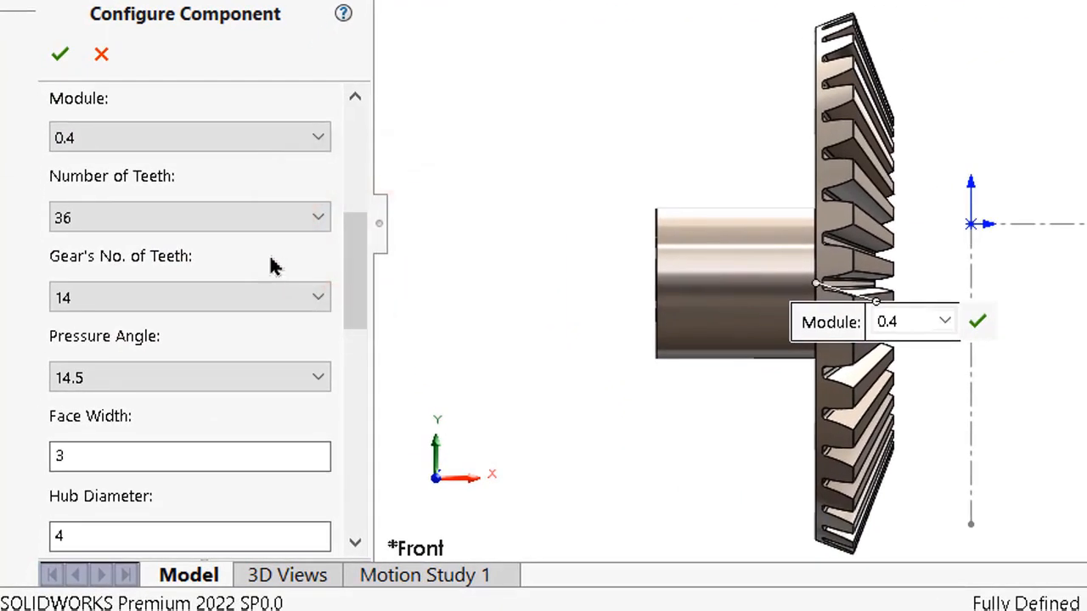
click(252, 218)
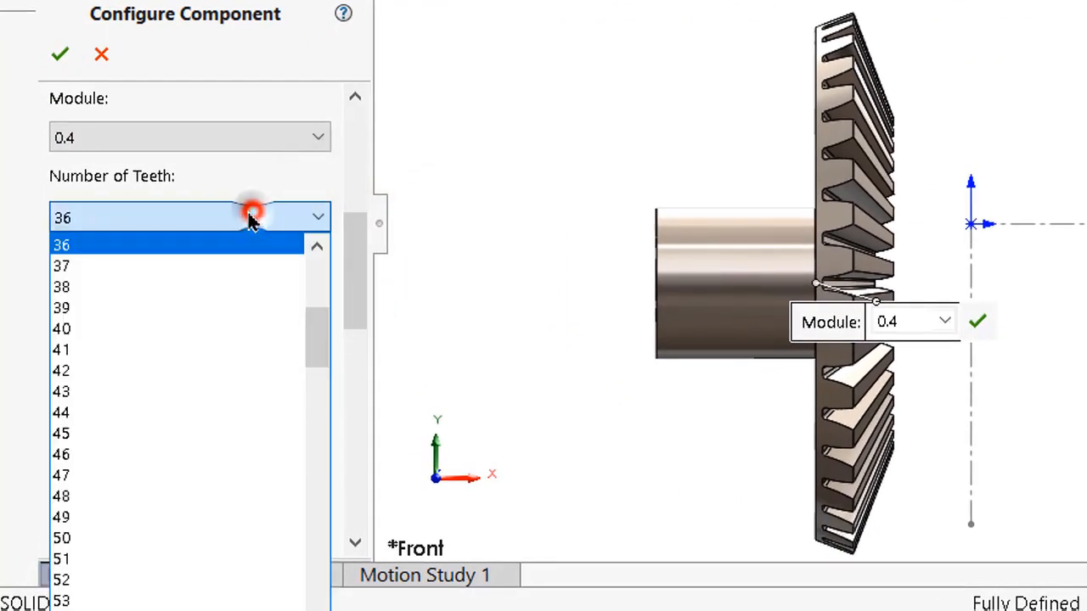
click(158, 243)
click(160, 302)
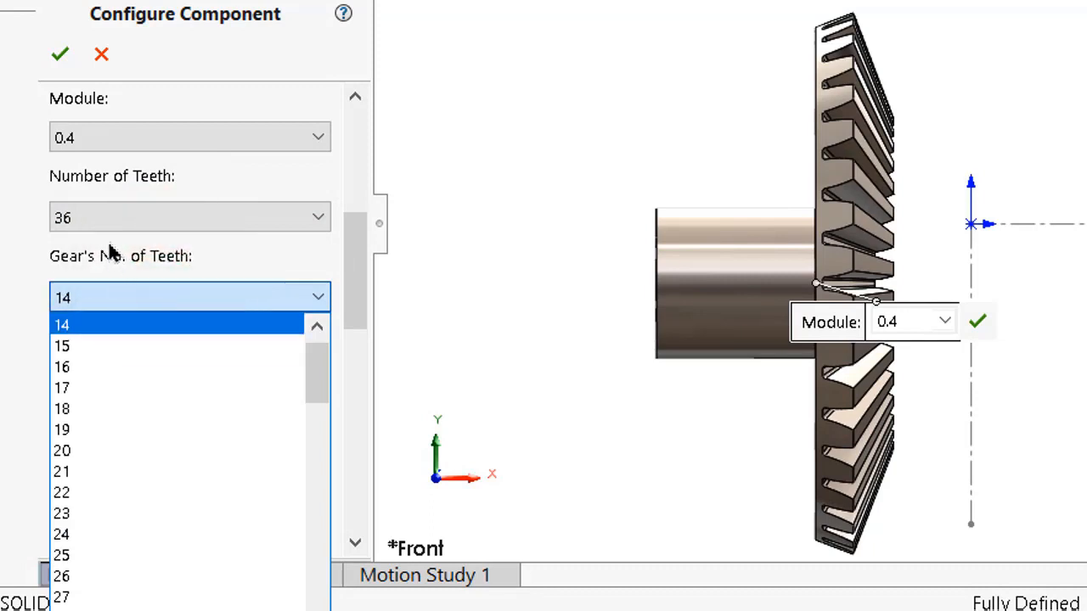
click(80, 410)
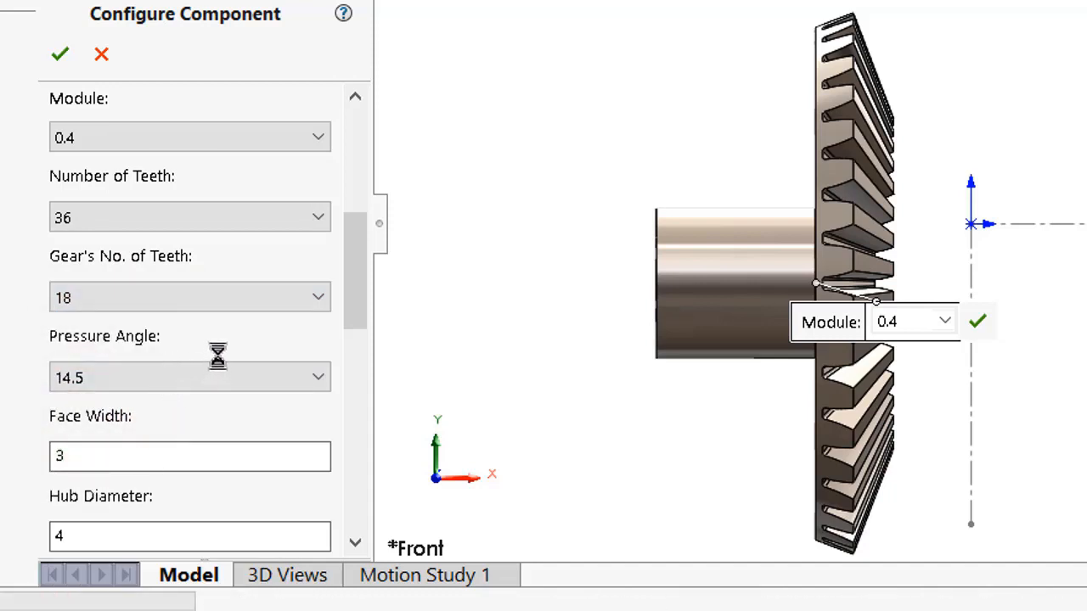
- Check the remaining pinion properties, accept the configuration and finish placement without adding another copy
drag(357, 307, 356, 362)
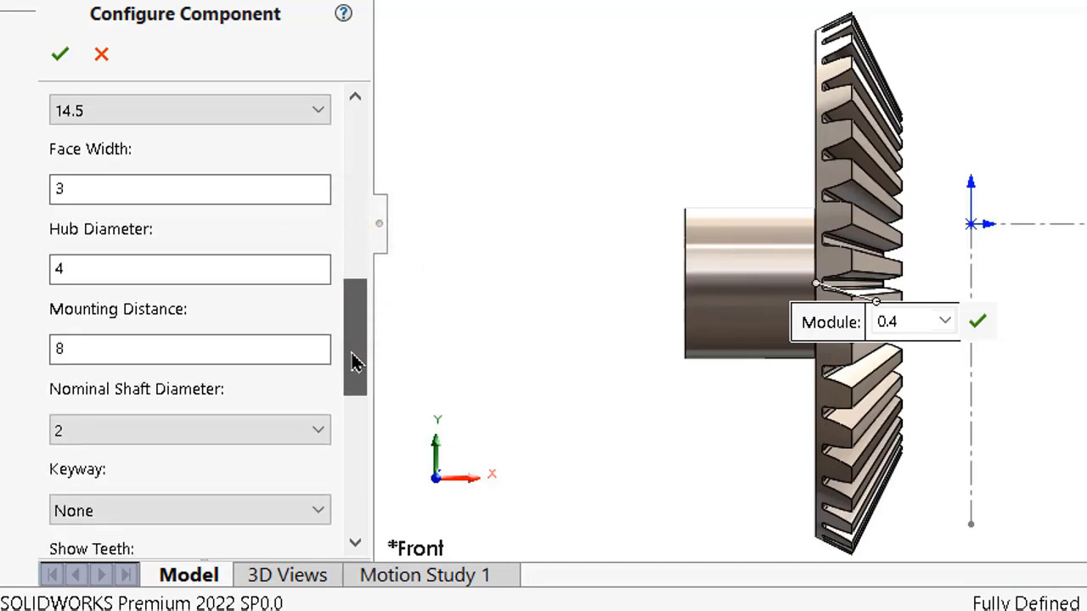
middle_drag(654, 318, 643, 351)
drag(355, 365, 382, 180)
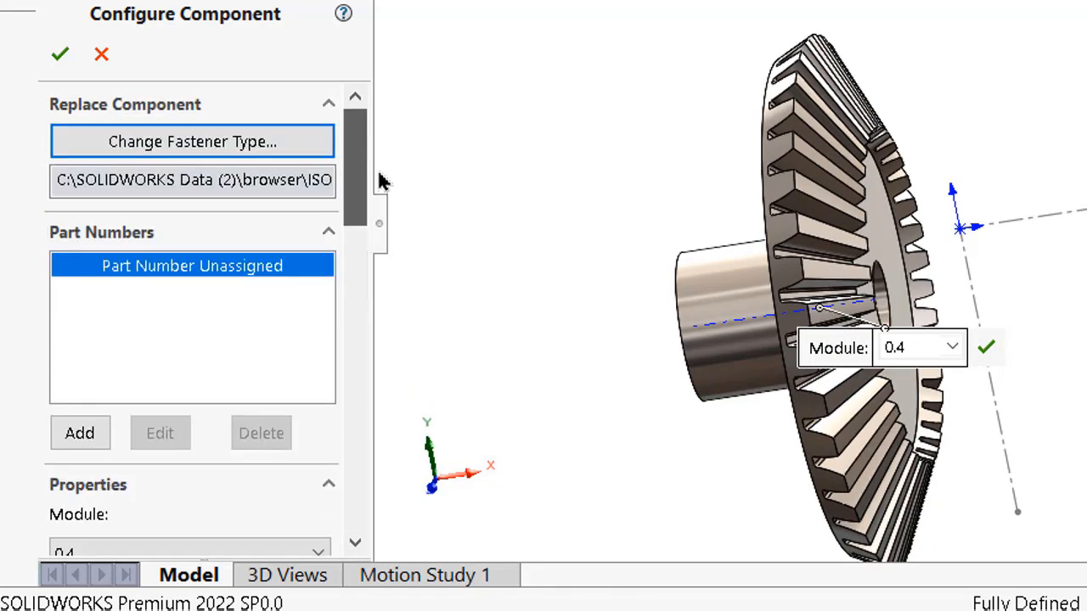
click(47, 52)
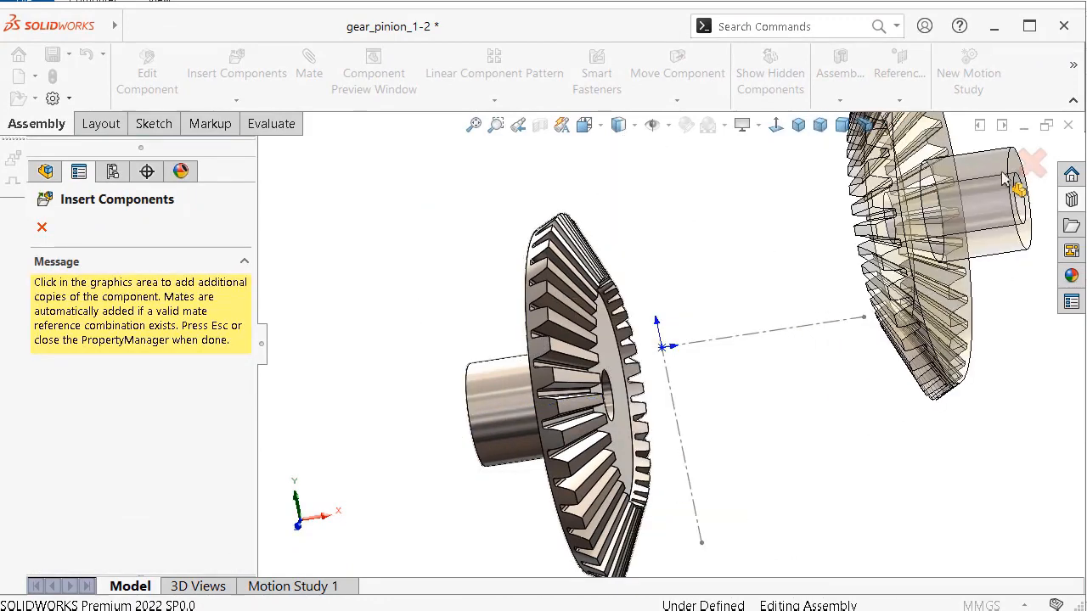
click(1015, 170)
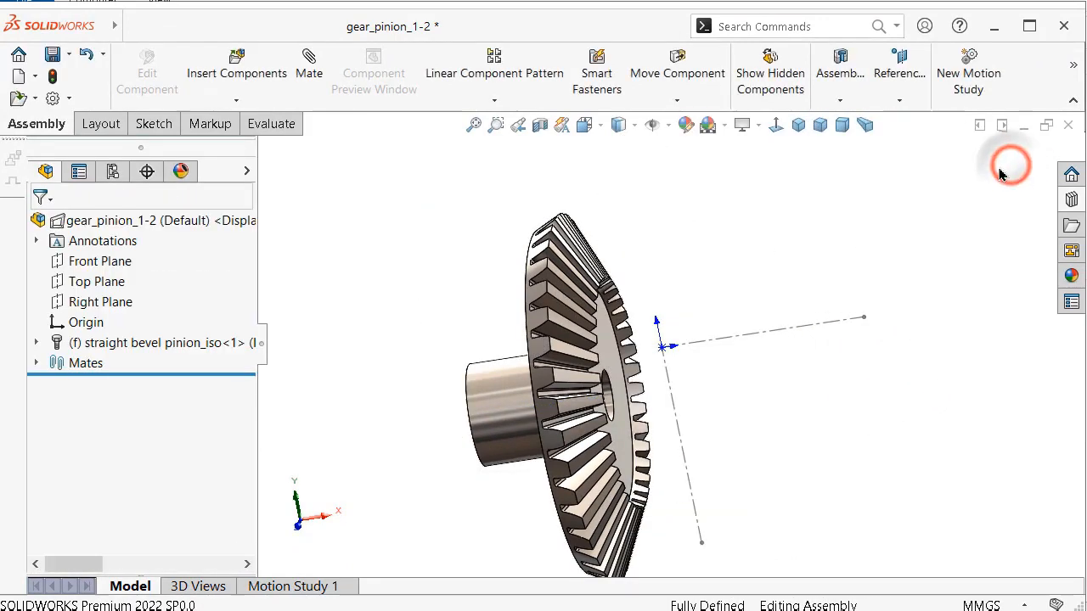
- Place a Straight Bevel (Gear) from the Toolbox gears in the assembly and set its module to 0.4
click(1072, 201)
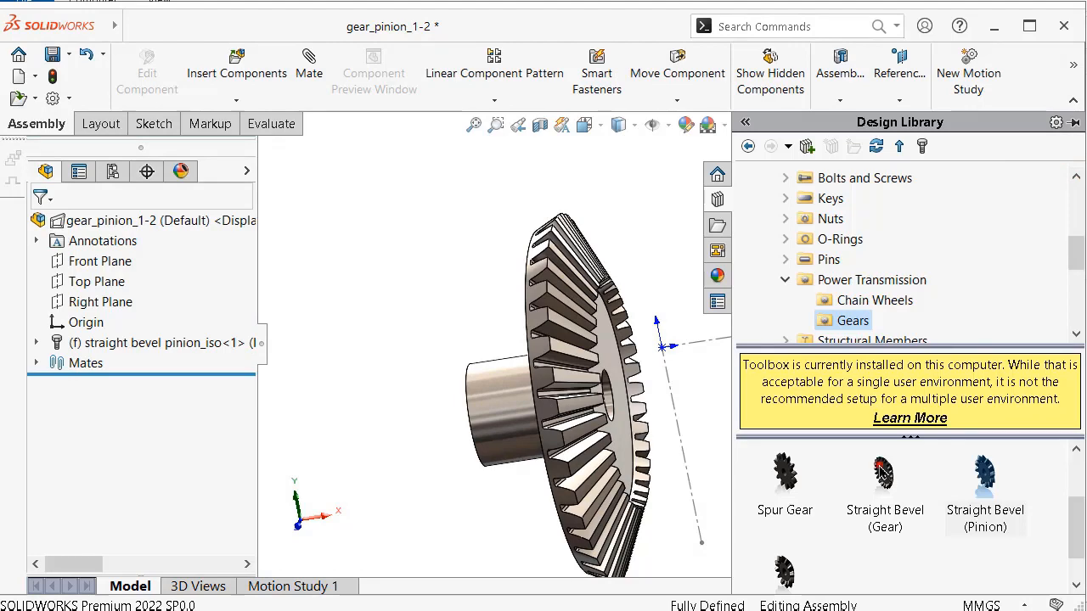
mouse_move(883, 474)
mouse_down()
mouse_move(674, 281)
mouse_move(722, 273)
mouse_up()
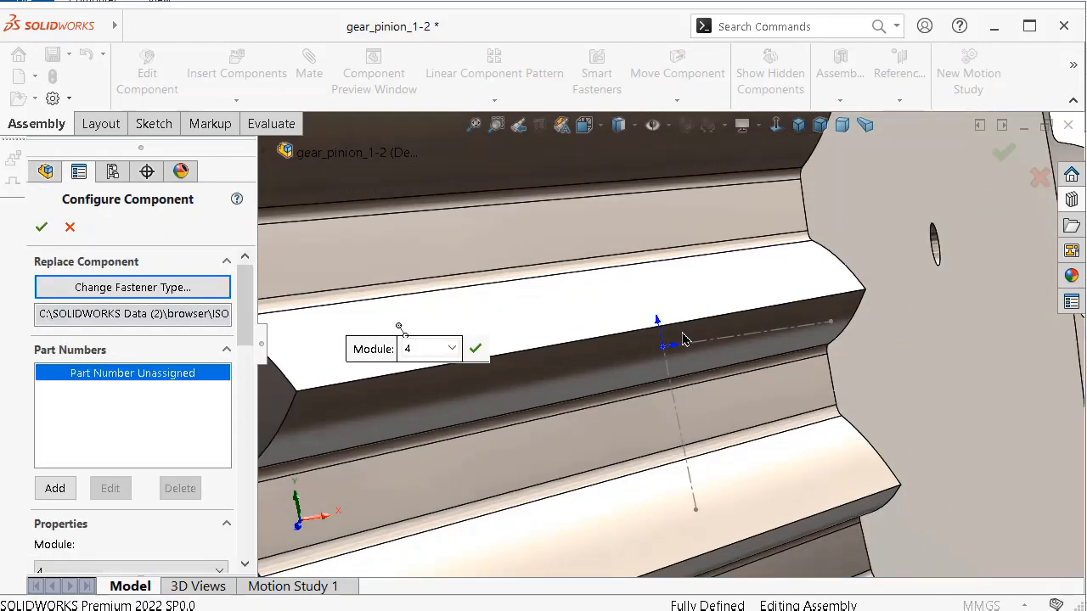
scroll(679, 342, up, 5)
click(618, 353)
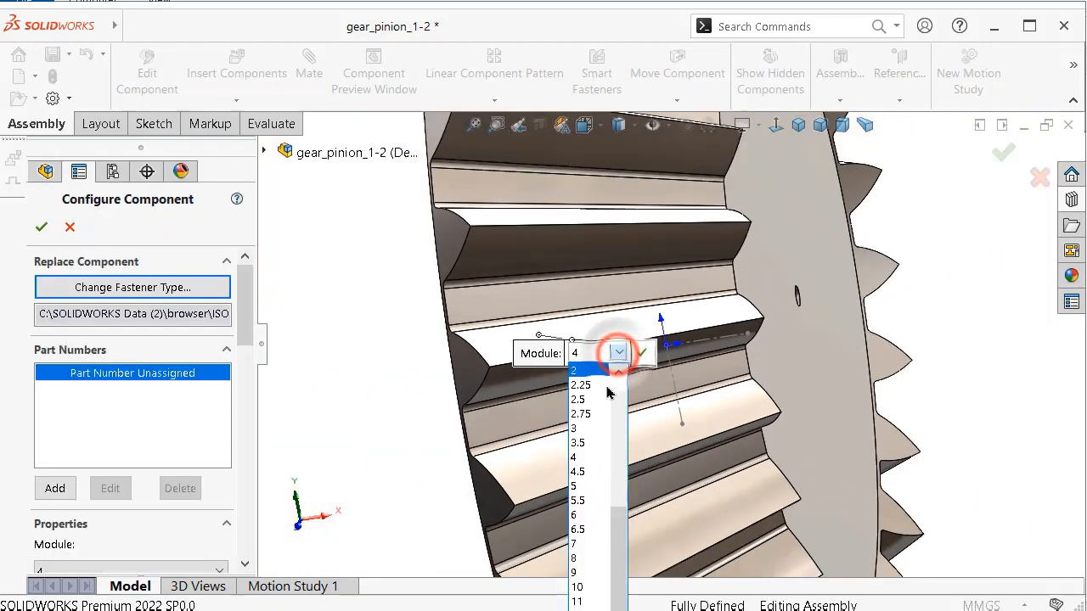
click(614, 521)
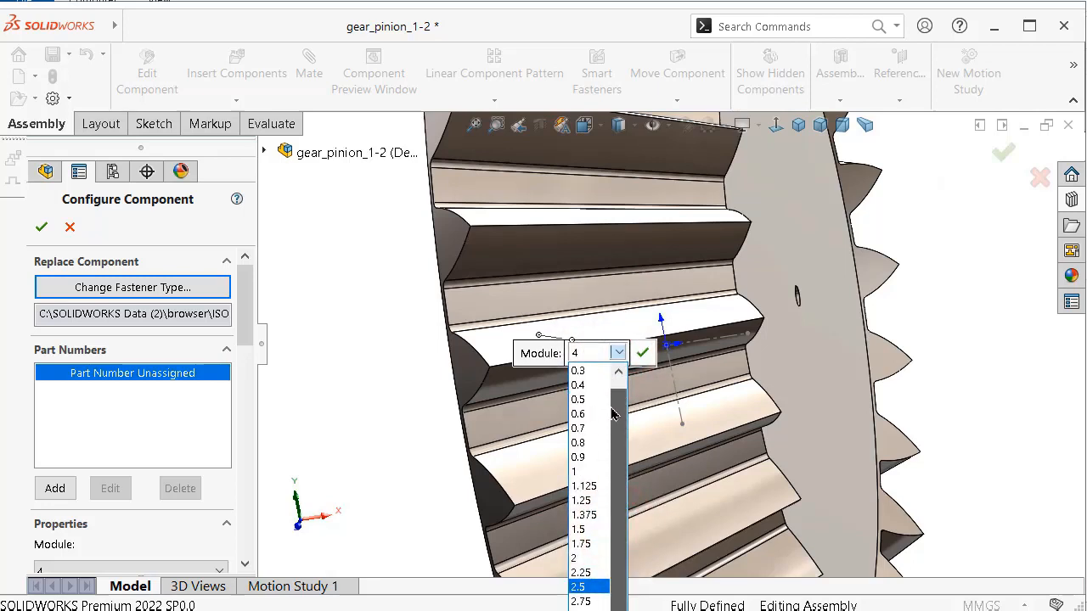
scroll(612, 416, up, 1)
click(583, 373)
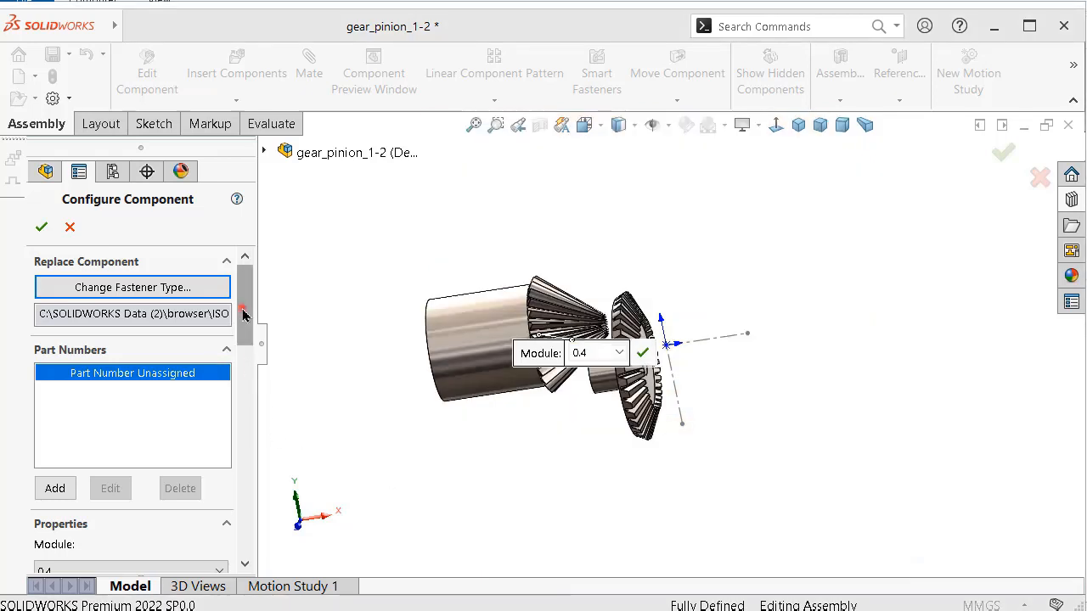
- Set the bevel gear's number of teeth to 18 and its pinion's number of teeth to 36
drag(243, 314, 249, 370)
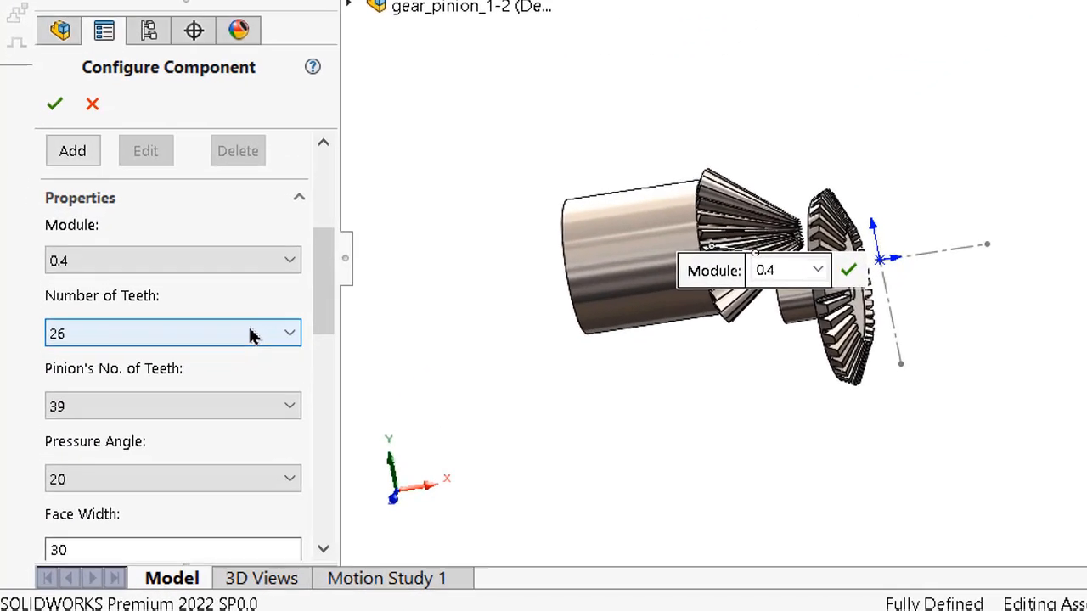
click(189, 402)
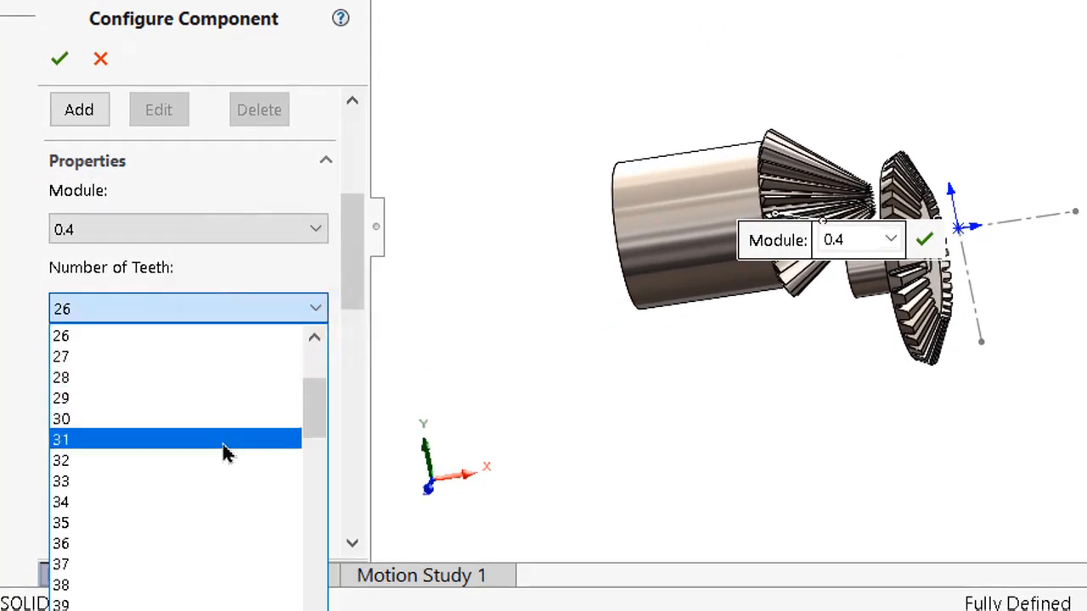
scroll(228, 408, up, 2)
scroll(226, 407, up, 3)
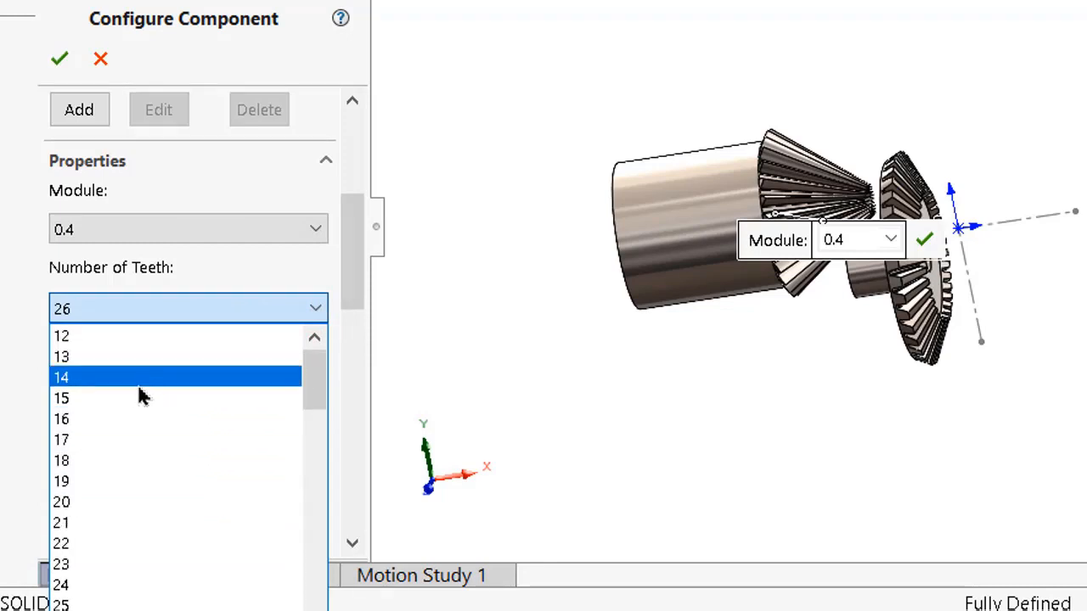
click(134, 458)
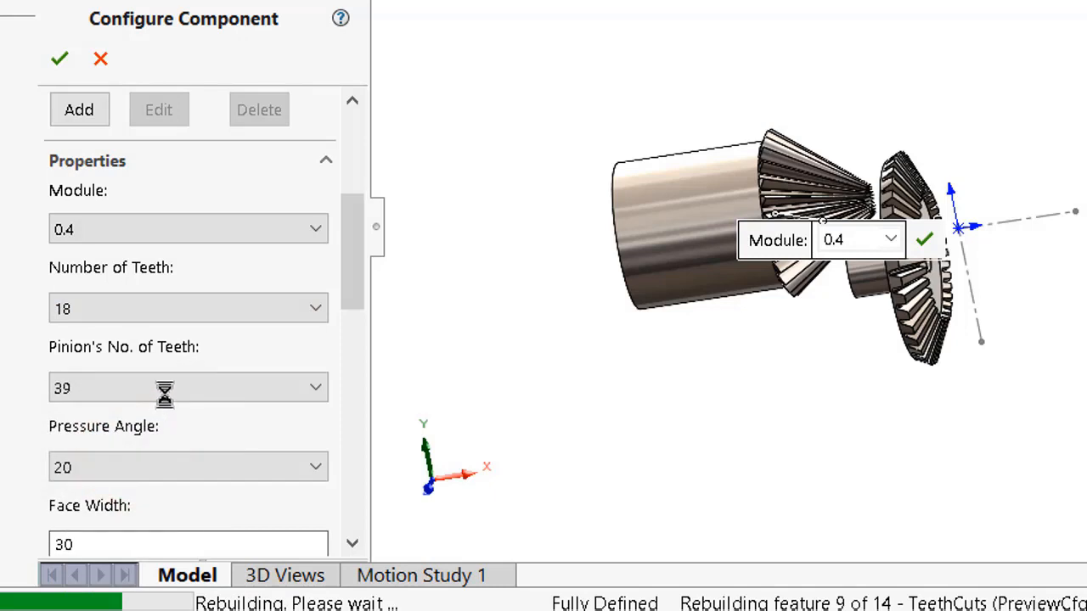
click(168, 390)
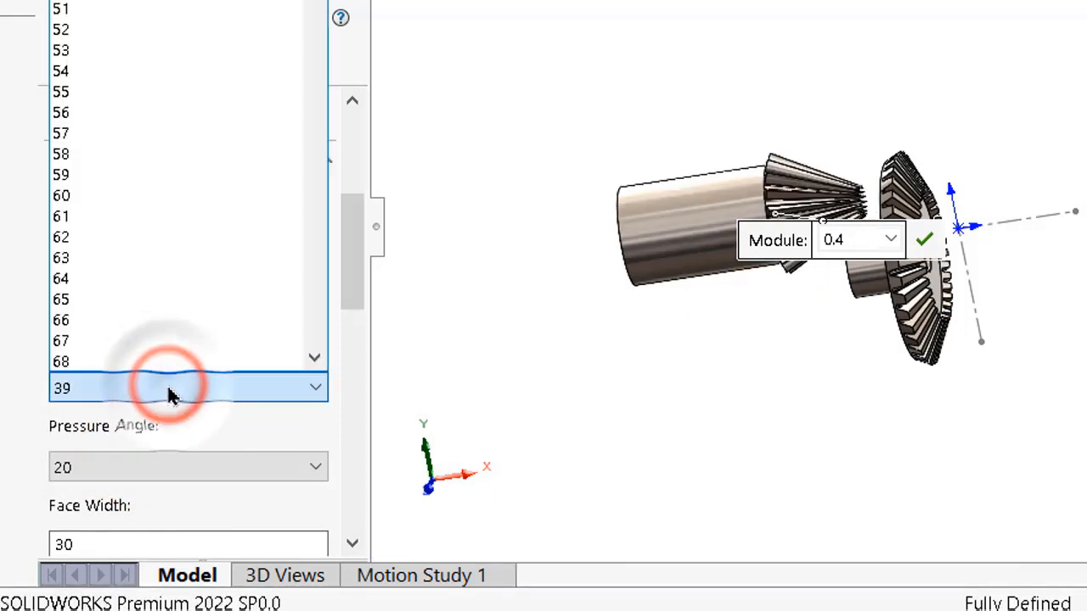
scroll(187, 81, up, 1)
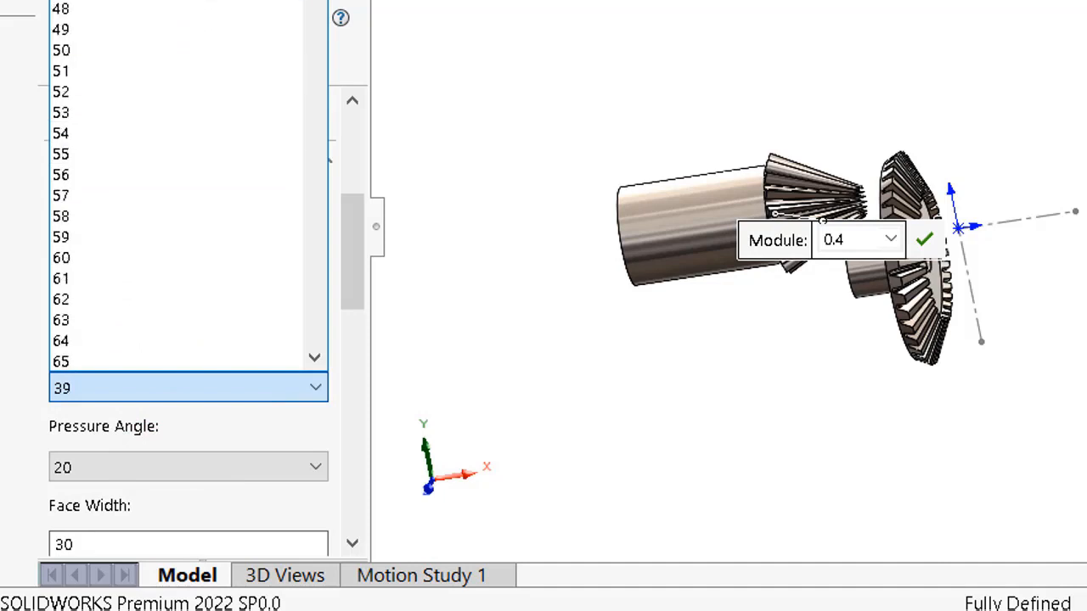
click(187, 1)
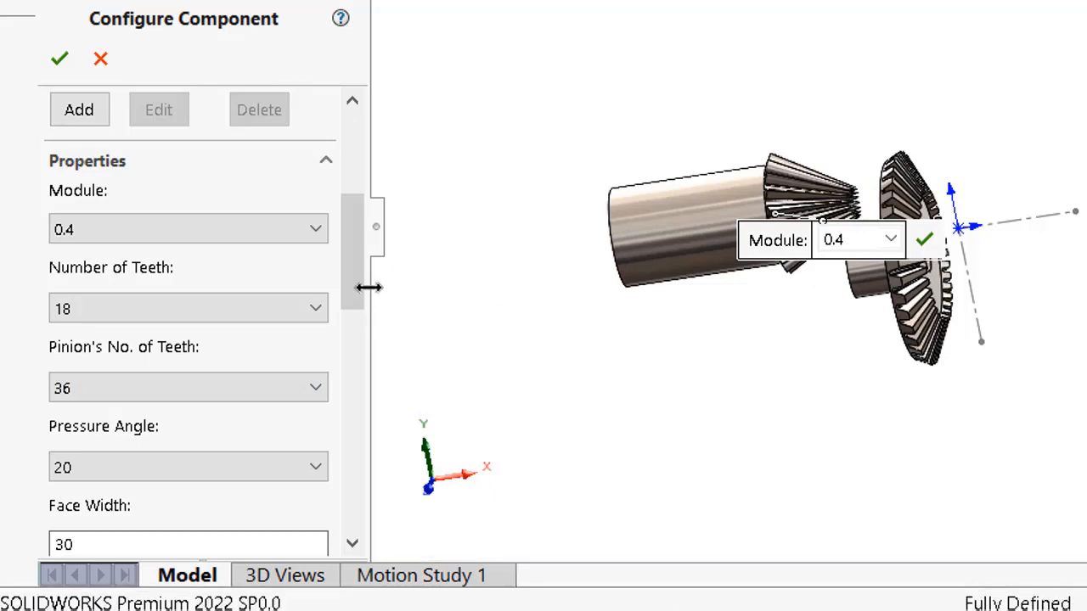
- Set the bevel gear's pressure angle to 14.5 and its face width to 3
drag(355, 286, 354, 311)
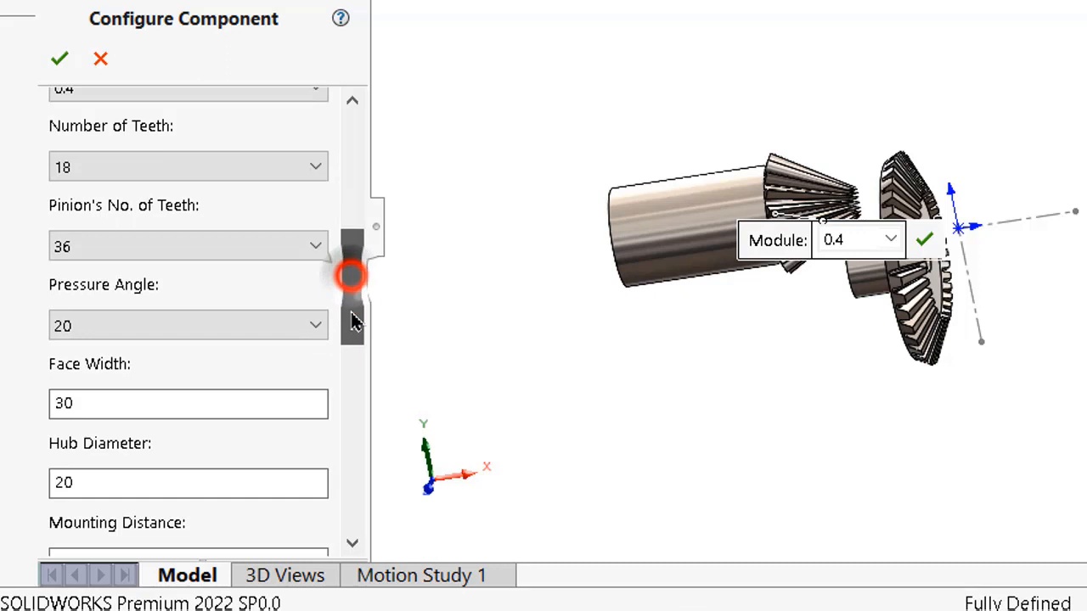
click(277, 324)
click(246, 372)
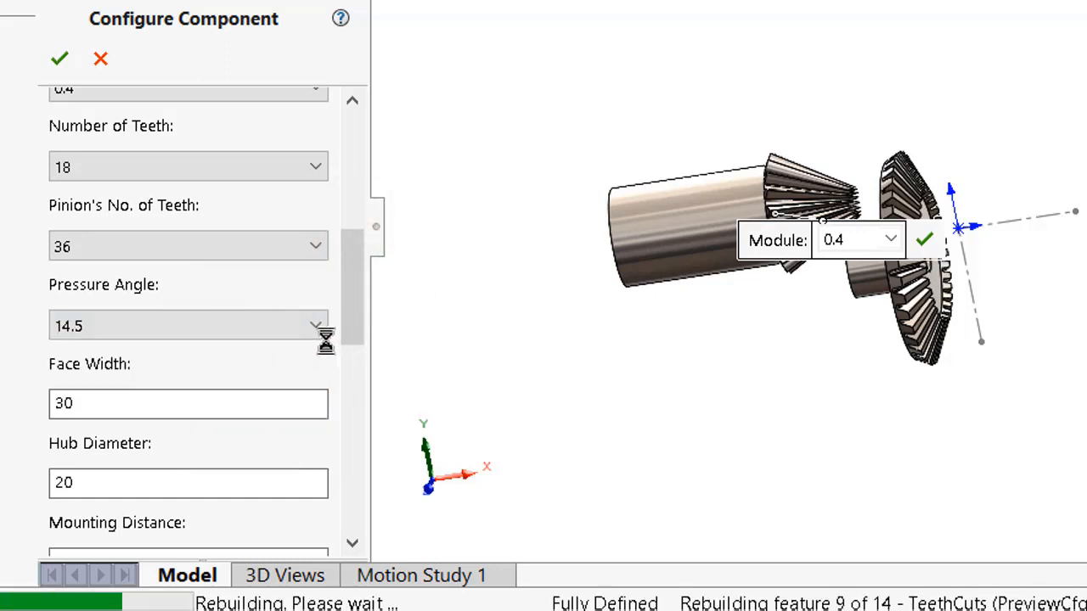
double_click(124, 411)
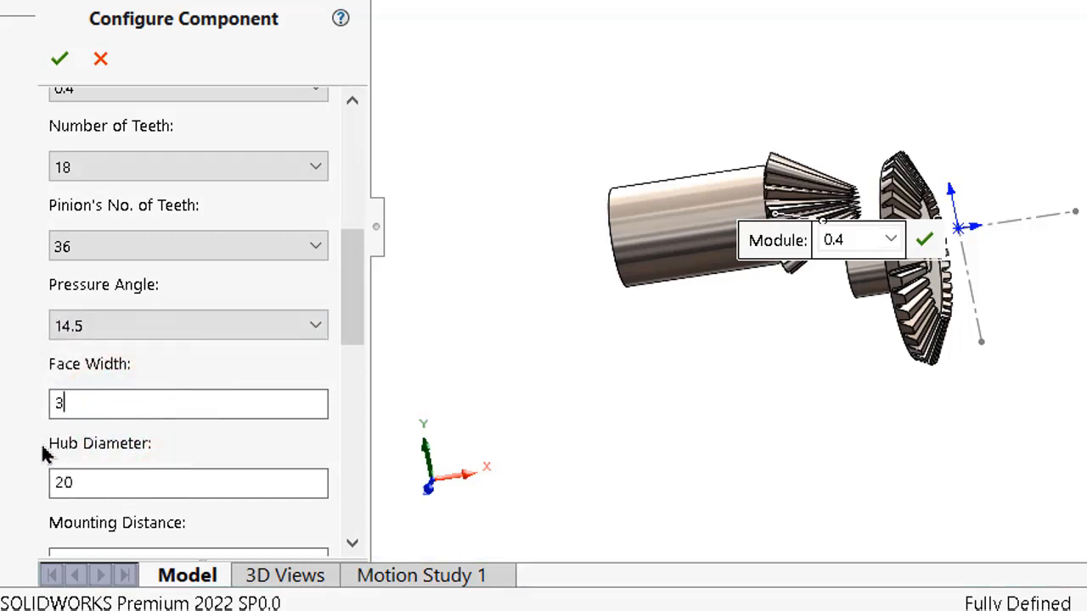
- Apply the entered face width and set the bevel gear's hub diameter to 4
click(25, 448)
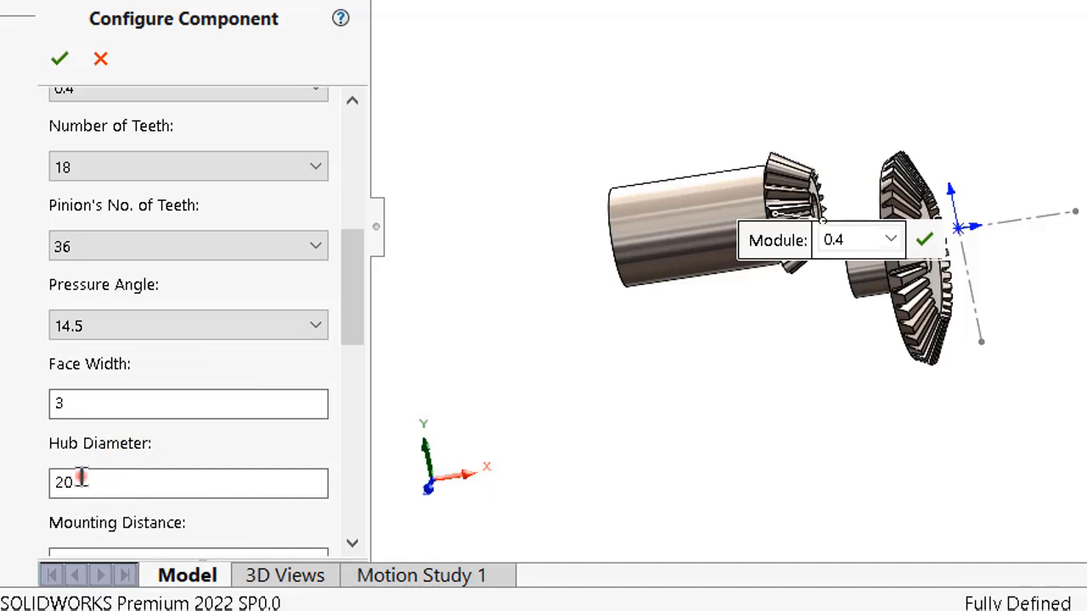
double_click(55, 478)
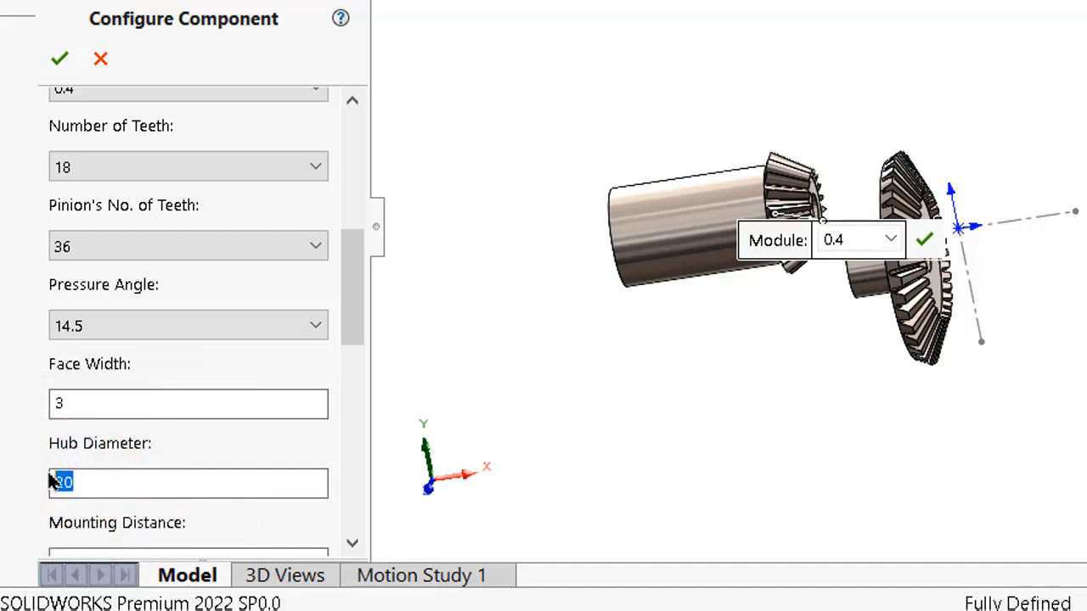
text(4)
click(29, 512)
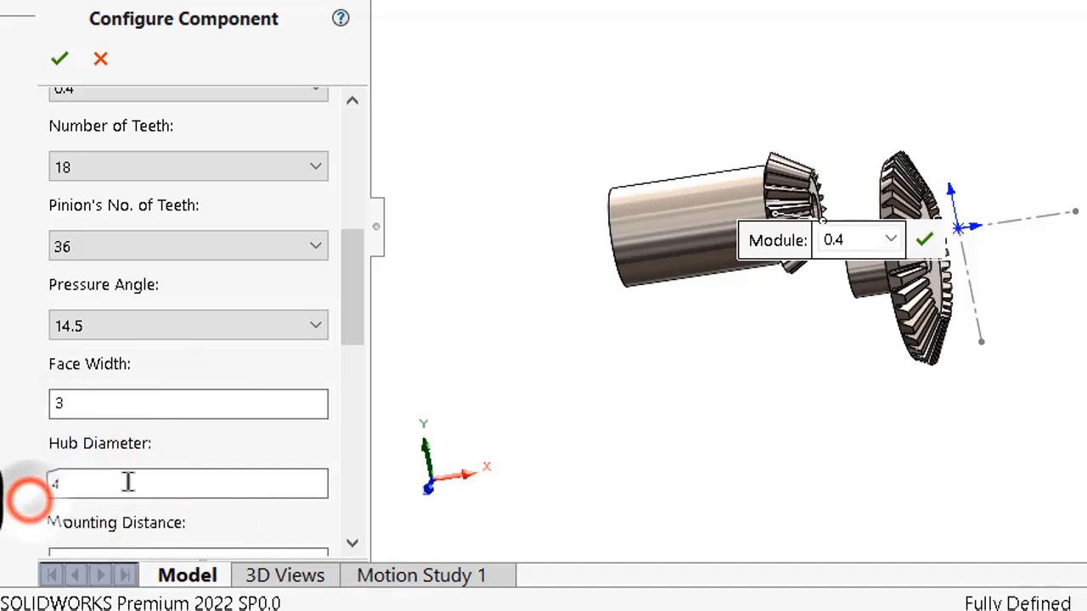
- Check the bevel gear's shaft diameter and shown teeth, and set its mounting distance to 8
click(349, 303)
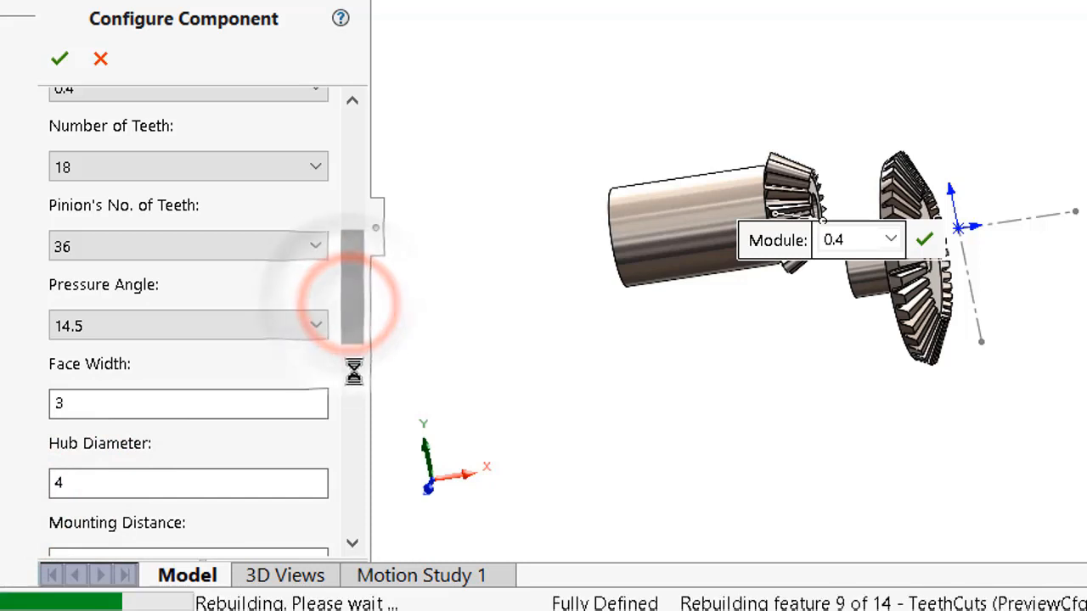
drag(356, 393, 356, 416)
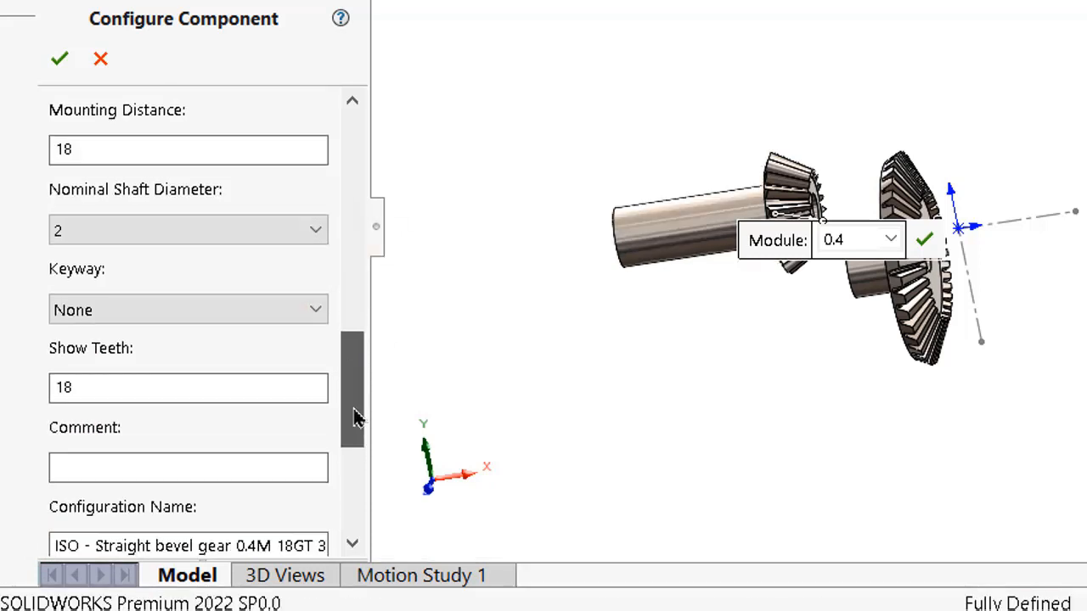
click(107, 227)
click(106, 226)
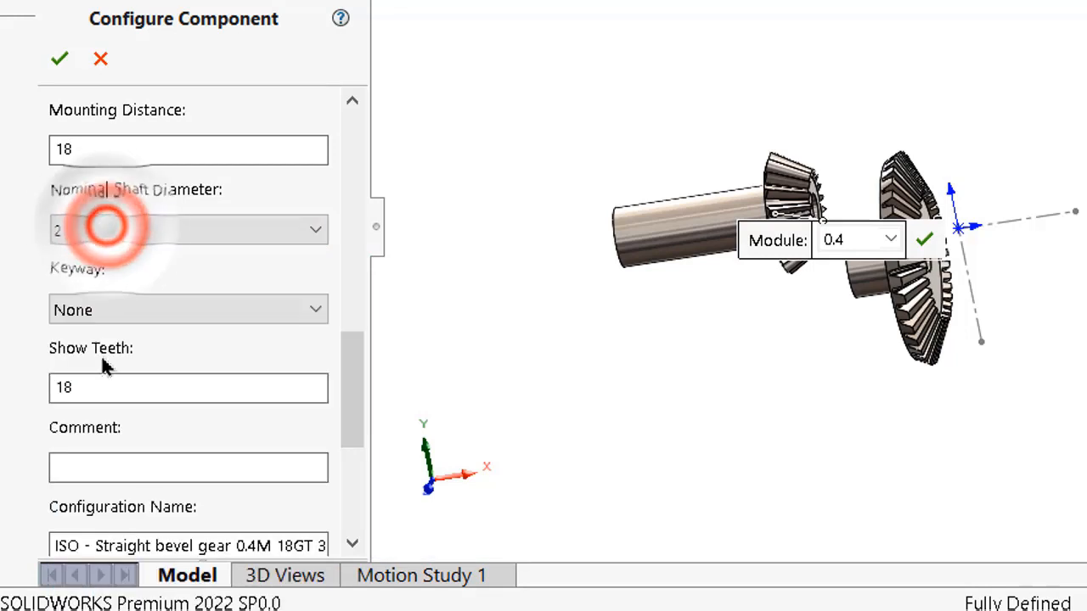
double_click(91, 387)
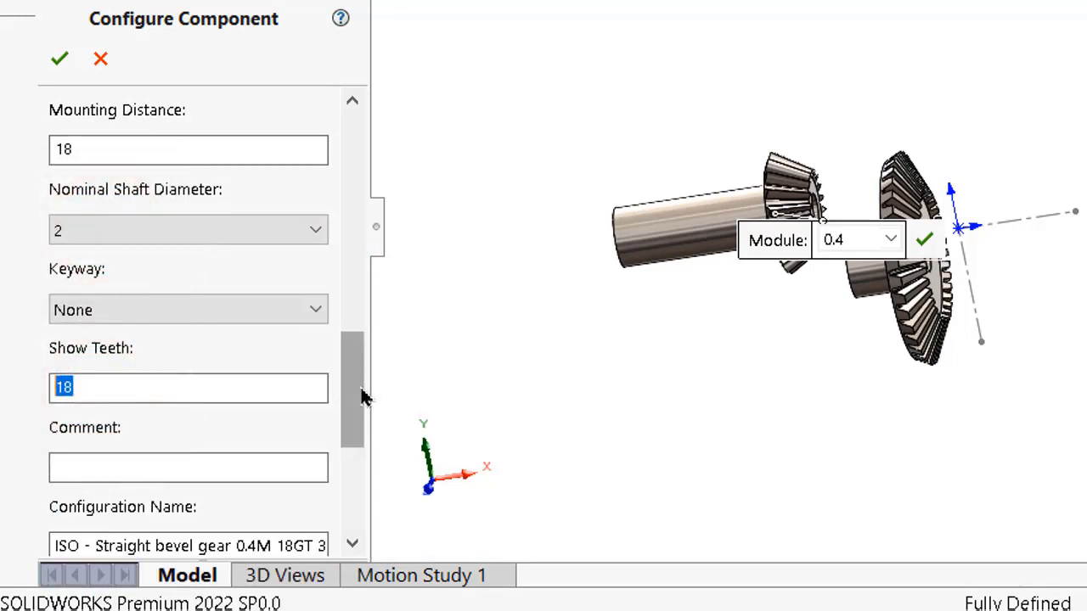
drag(360, 396, 357, 382)
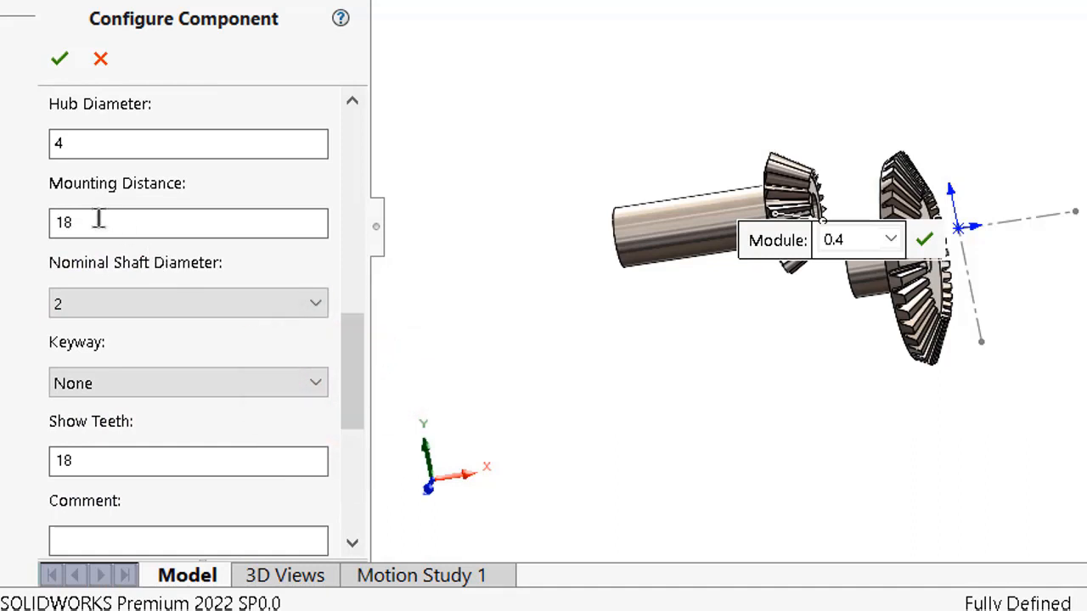
text(8)
click(30, 211)
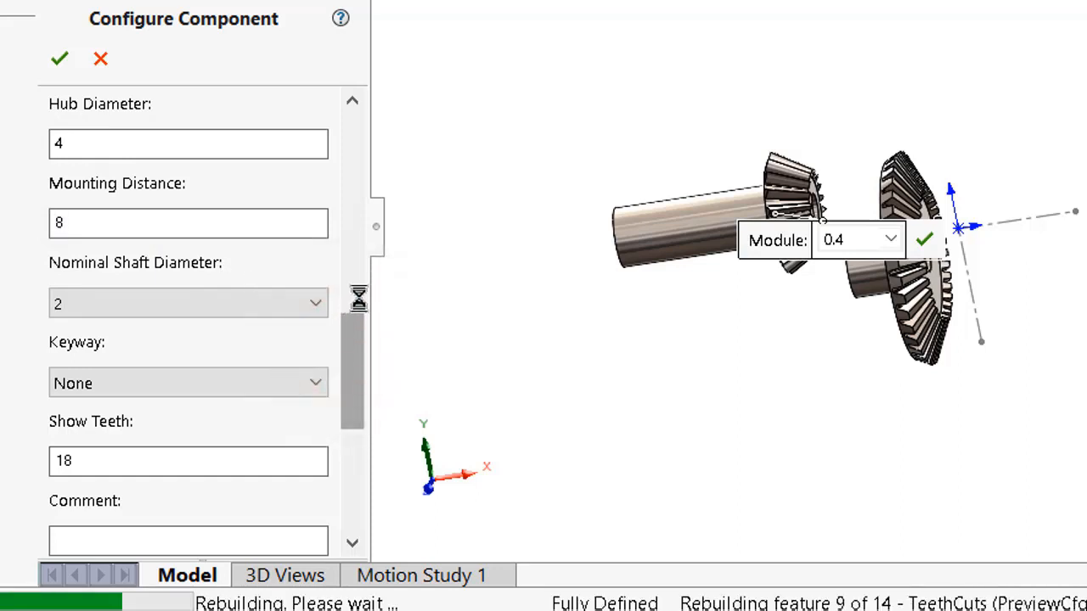
- Review the bevel gear's properties, accept the configuration and finish placement without adding another copy
scroll(358, 297, up, 4)
scroll(361, 296, up, 1)
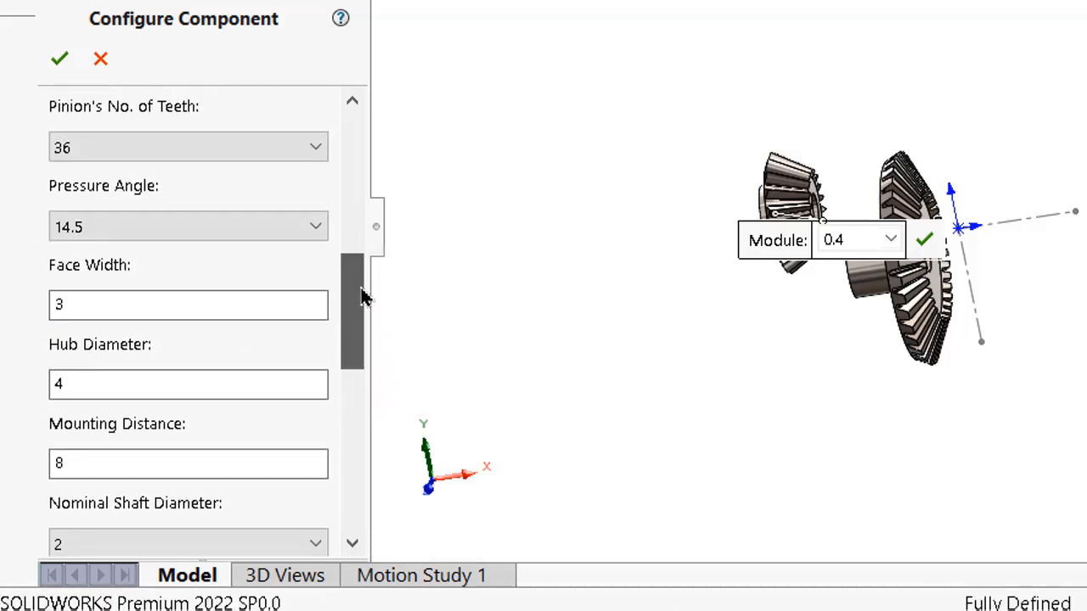
drag(361, 296, 382, 140)
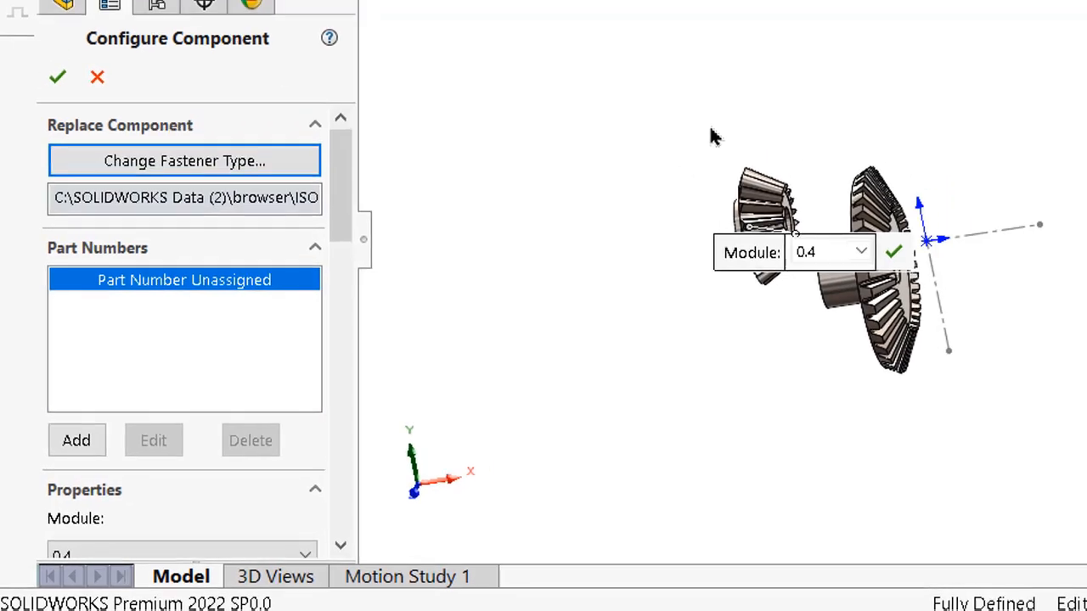
middle_drag(736, 98, 709, 113)
middle_drag(492, 264, 474, 274)
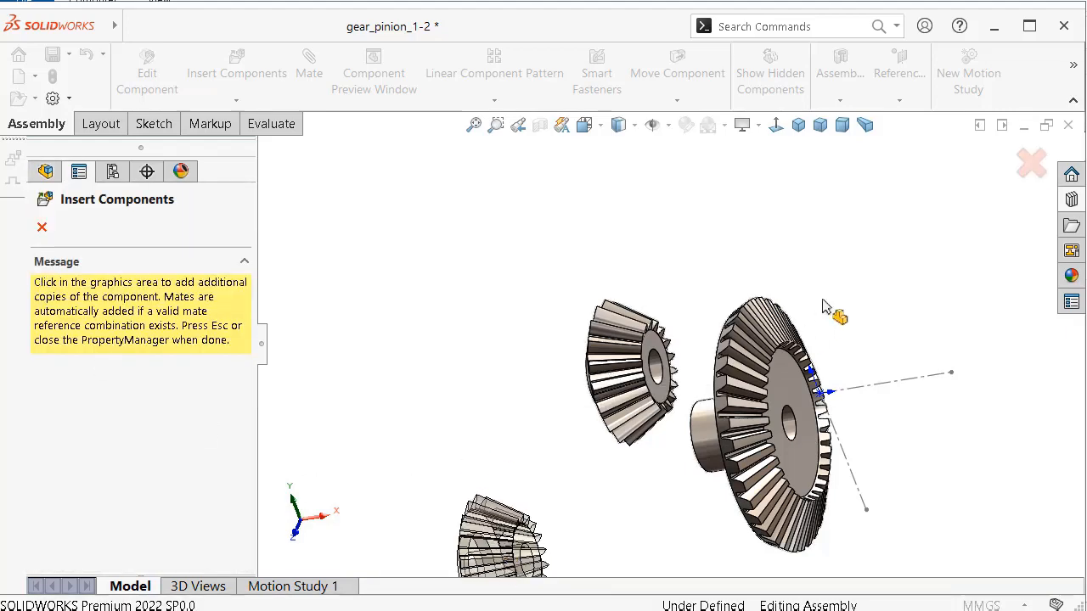
click(1030, 163)
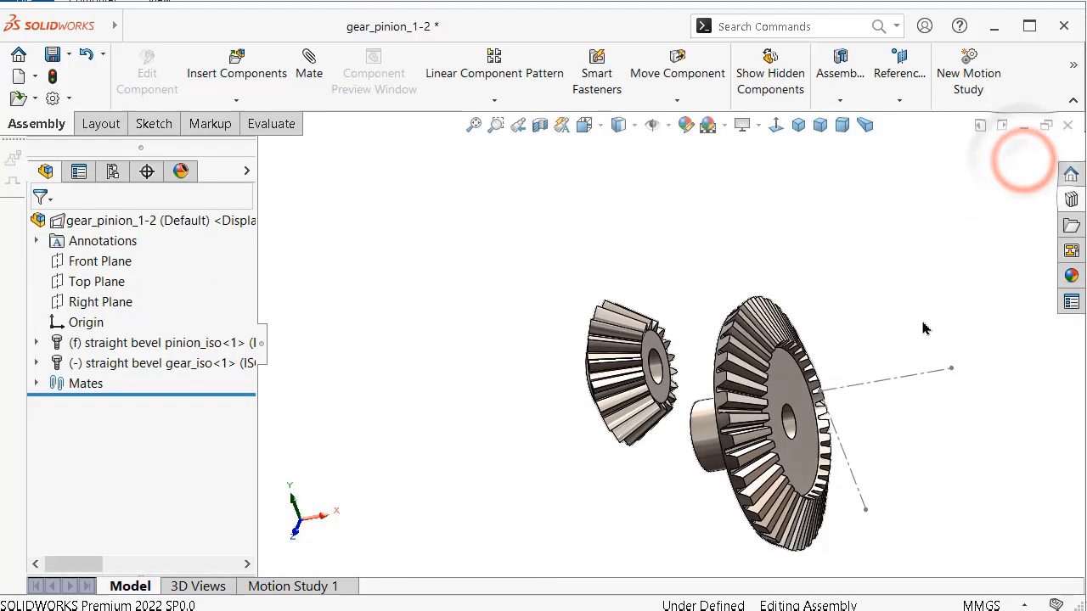
- Float the fixed straight bevel pinion so it can move freely in the assembly
mouse_move(924, 329)
middle_down()
mouse_move(888, 356)
mouse_move(855, 364)
mouse_move(843, 352)
middle_up()
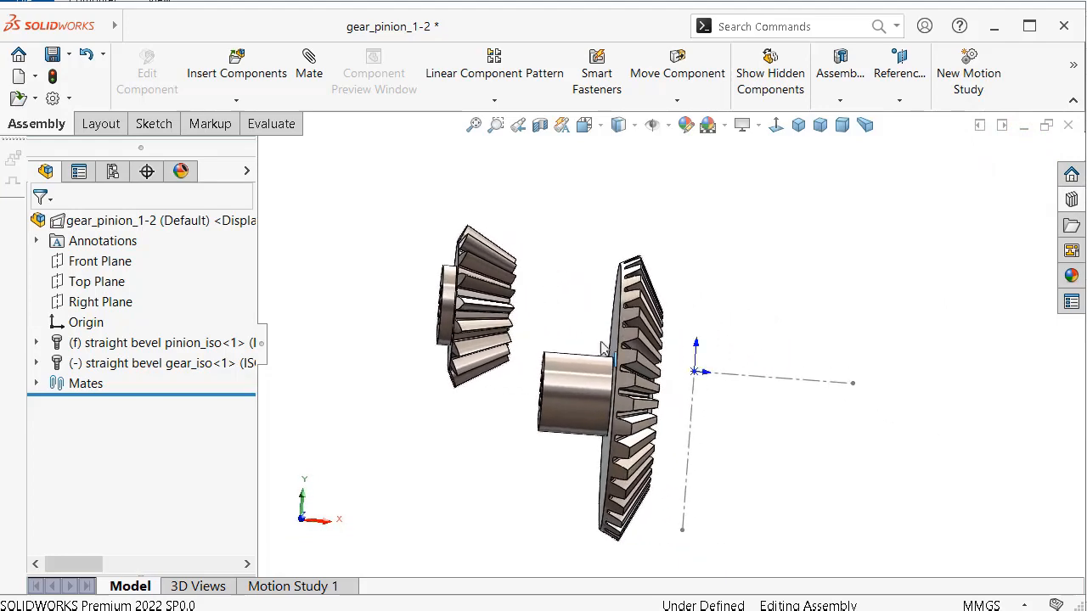
click(168, 344)
right_click(158, 344)
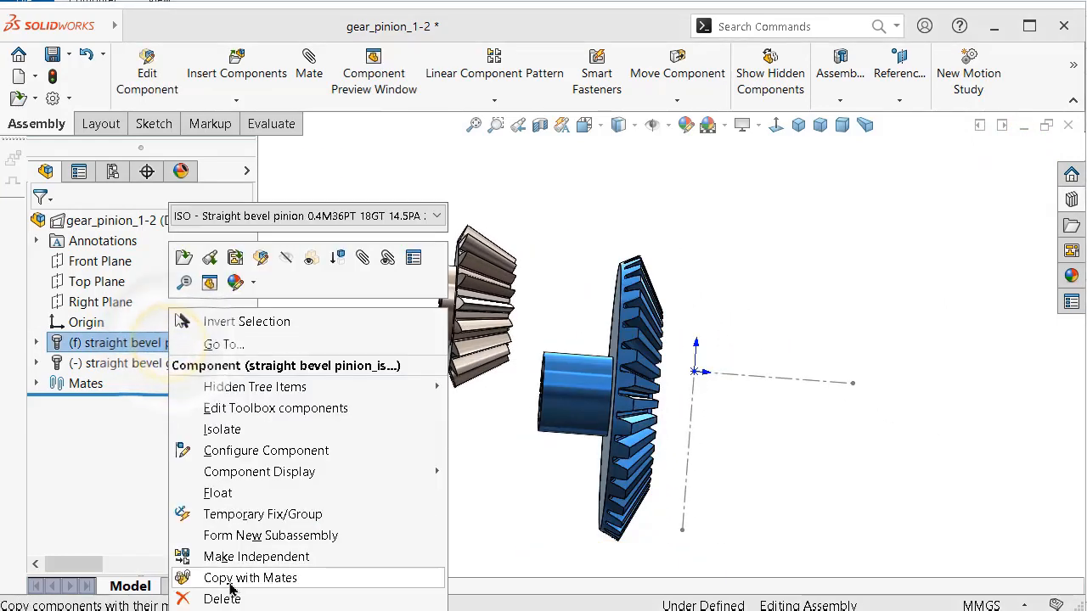
click(222, 492)
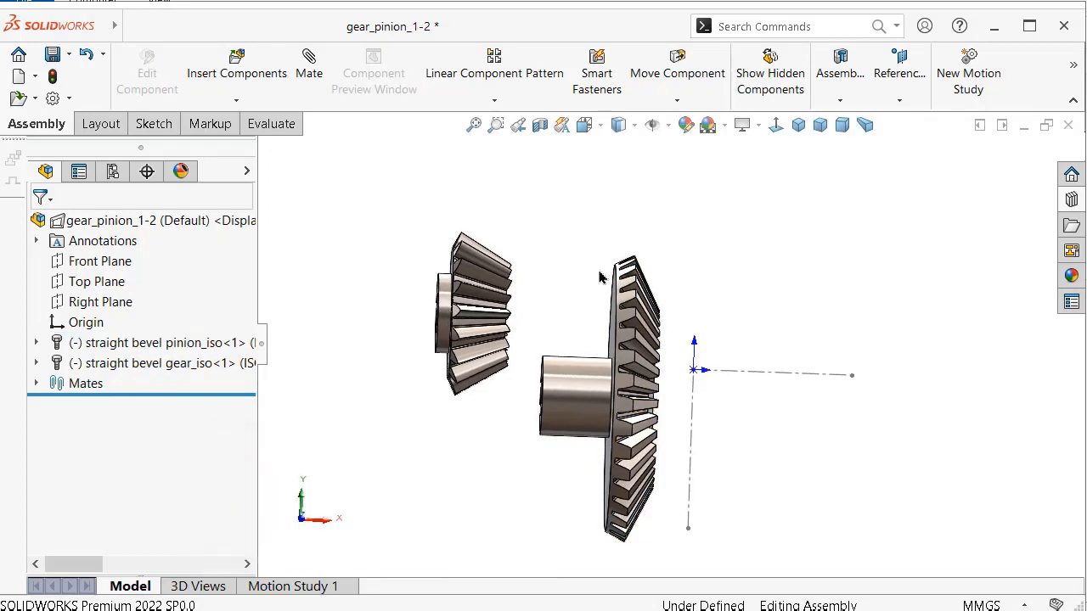
- Rotate the large straight bevel pinion freely until its hub points down along the vertical centerline's direction
click(677, 101)
drag(633, 384, 701, 453)
scroll(701, 475, down, 6)
scroll(701, 476, down, 1)
middle_drag(702, 476, 682, 468)
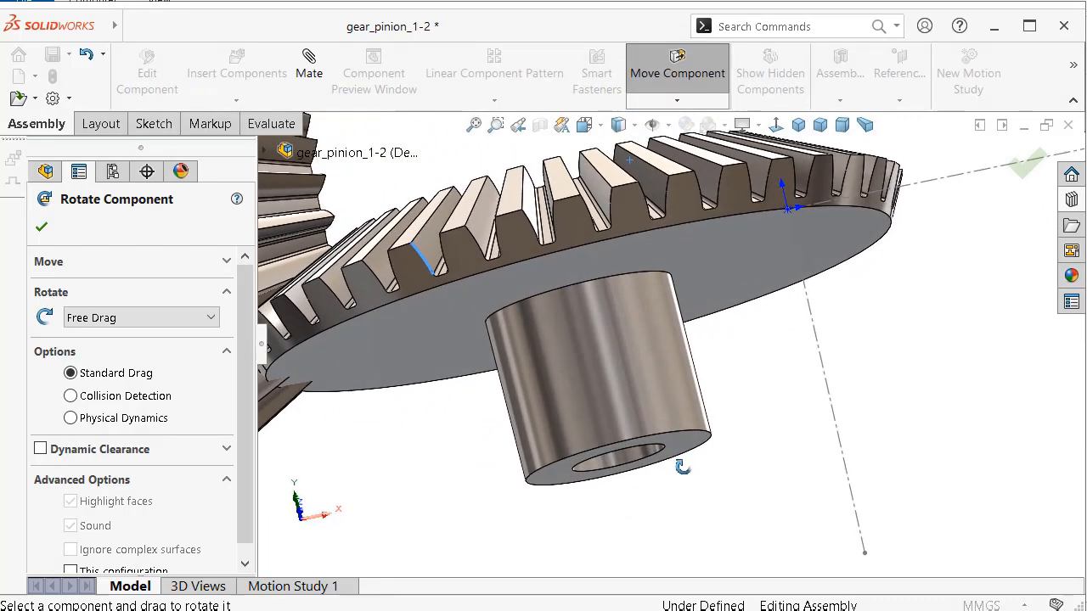
click(1029, 169)
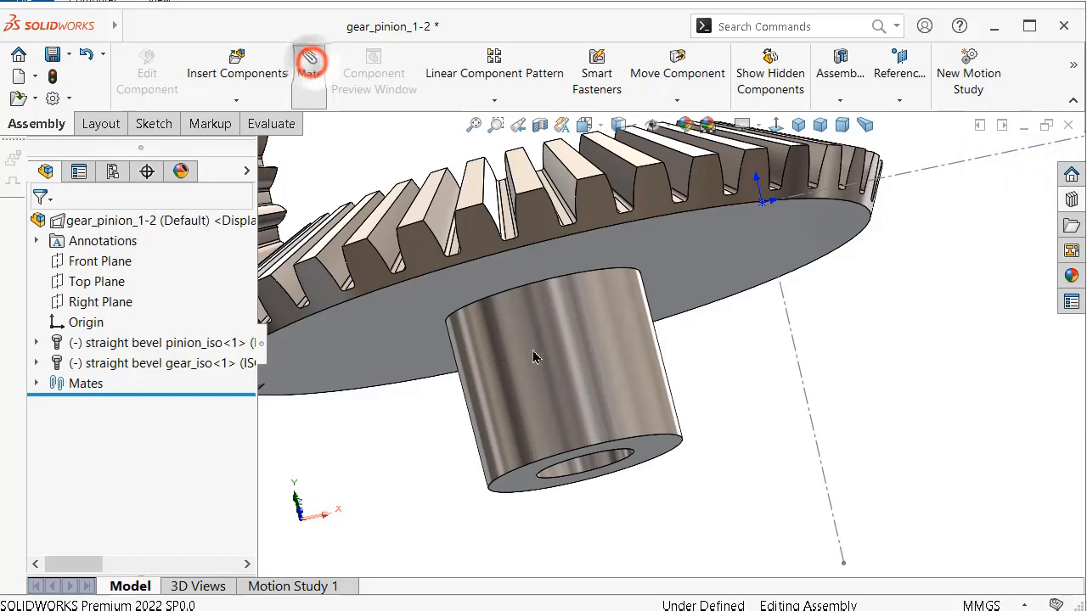
- Add a concentric mate between the pinion hub's outer cylindrical face and the vertical layout centerline
click(578, 387)
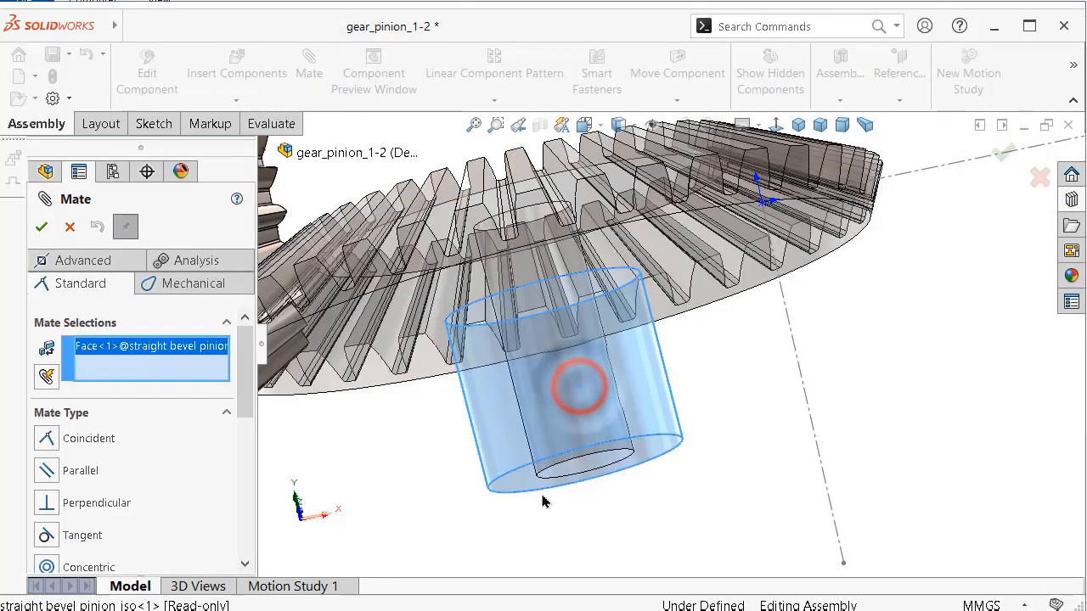
drag(244, 395, 244, 429)
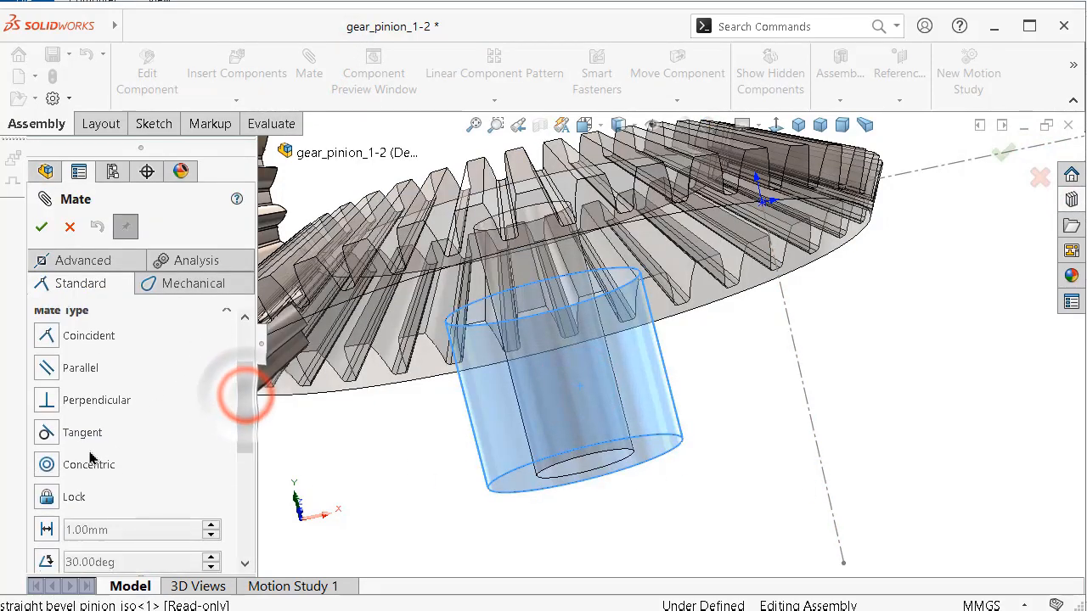
click(820, 453)
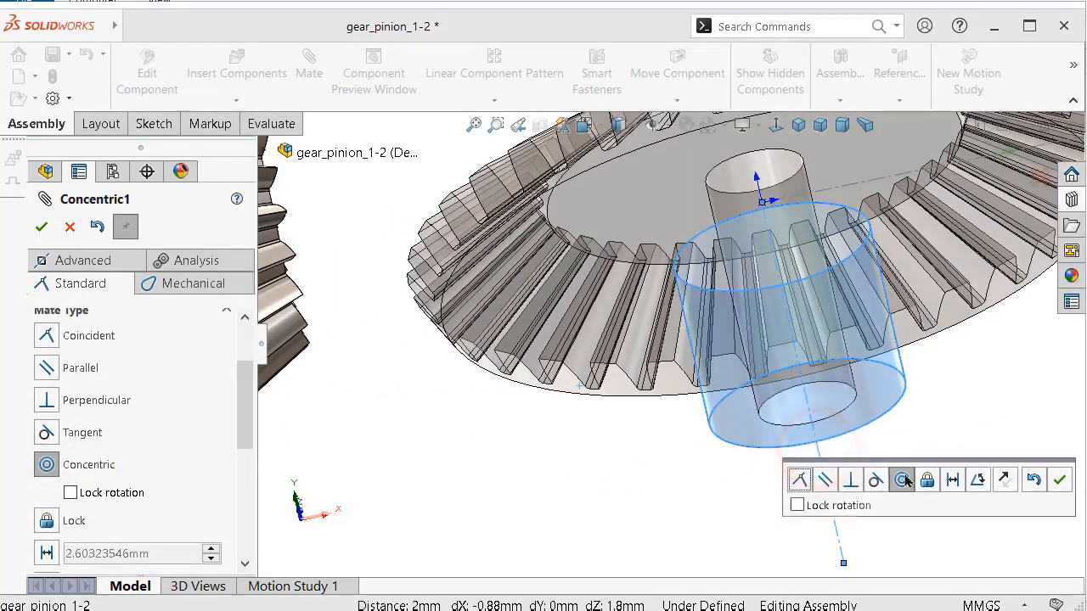
click(1064, 484)
- Add a coincident mate between the pinion hub's end face and the vertical centerline's free endpoint, and finish mating
middle_drag(1060, 484, 764, 258)
click(765, 227)
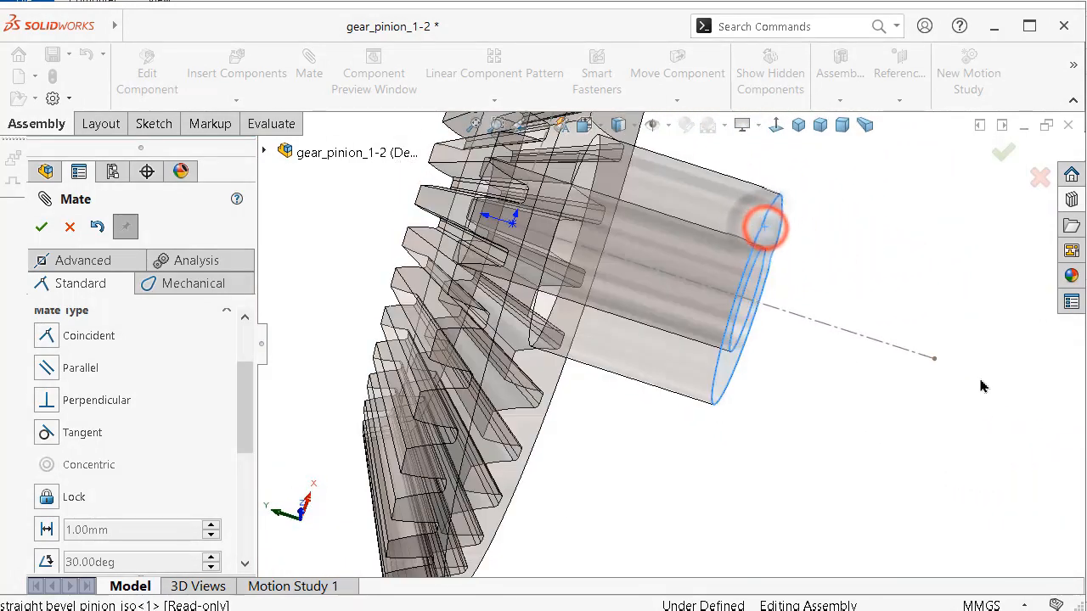
click(934, 359)
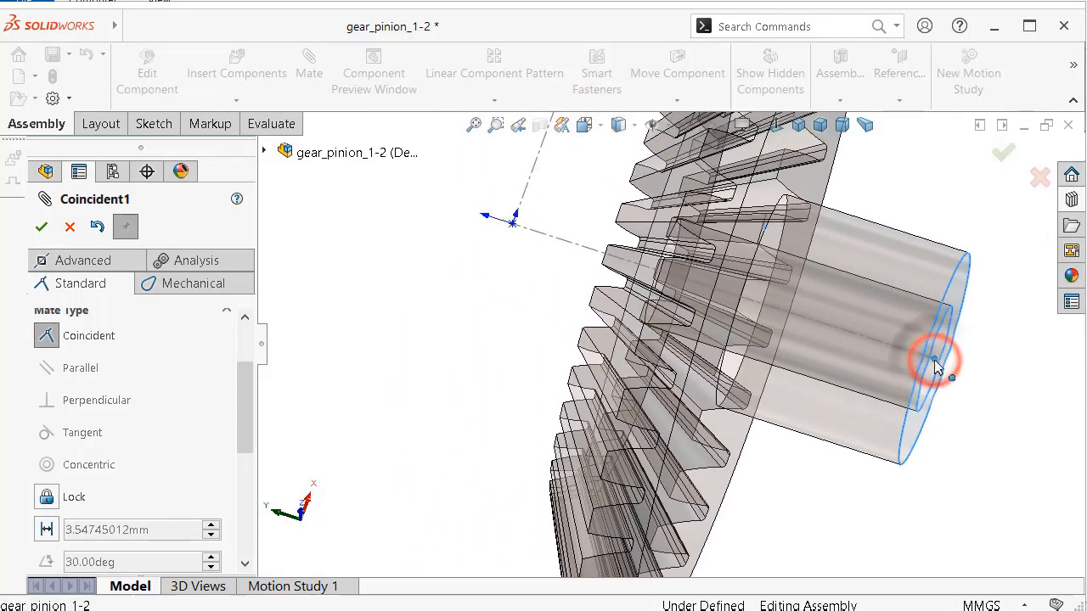
click(1062, 389)
middle_drag(1062, 388, 808, 353)
scroll(898, 377, up, 4)
scroll(959, 229, down, 1)
click(1002, 152)
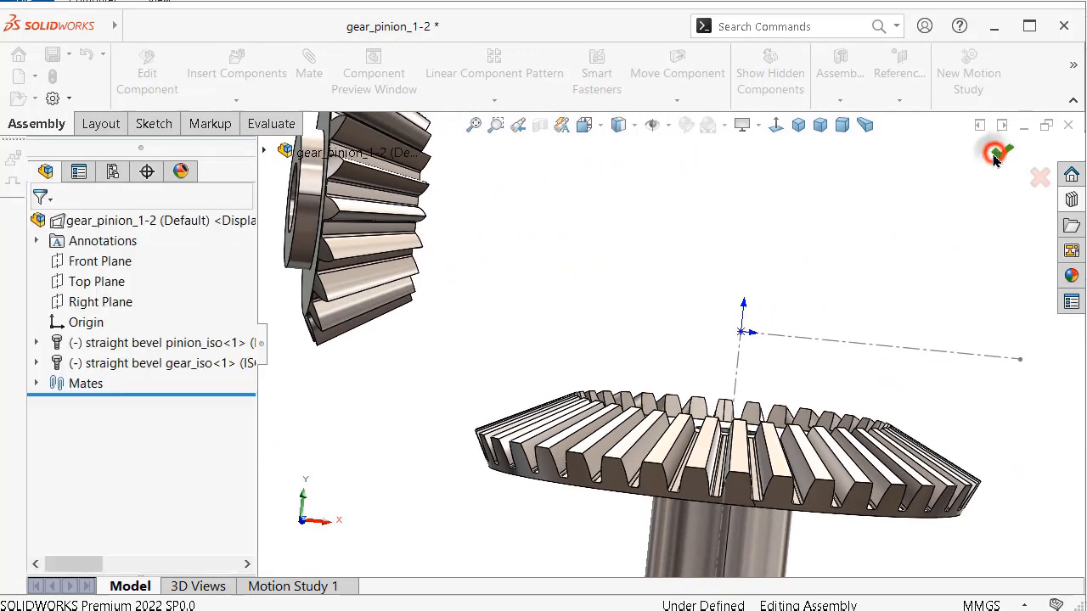
- Rotate the 18-tooth bevel gear so its hub faces outward and move it to the horizontal centerline's free end
click(485, 99)
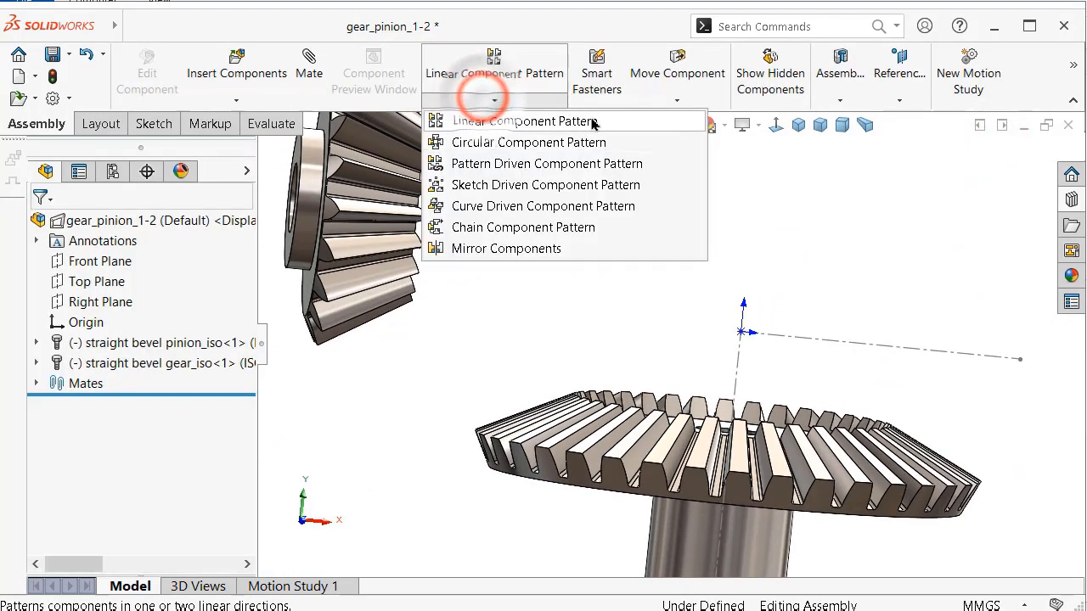
mouse_move(675, 106)
click(683, 143)
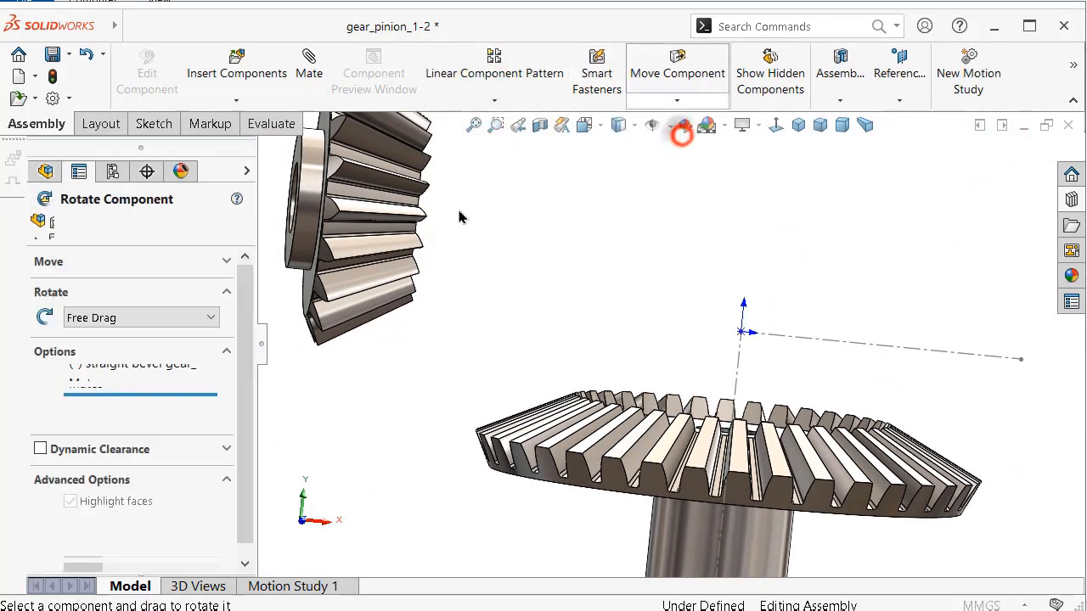
drag(366, 216, 288, 214)
click(52, 226)
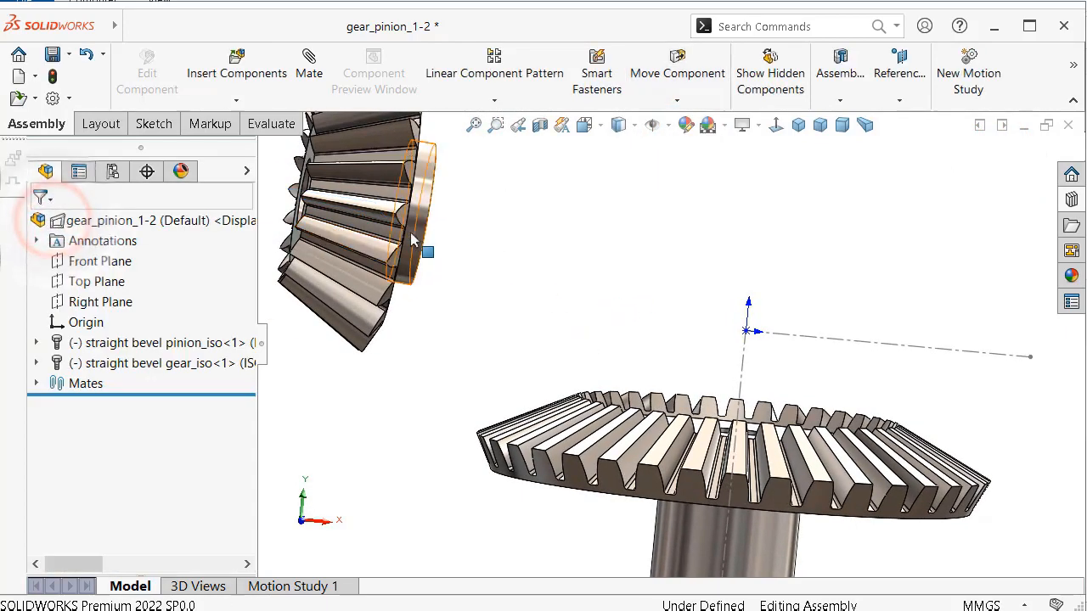
drag(451, 270, 960, 377)
key(z)
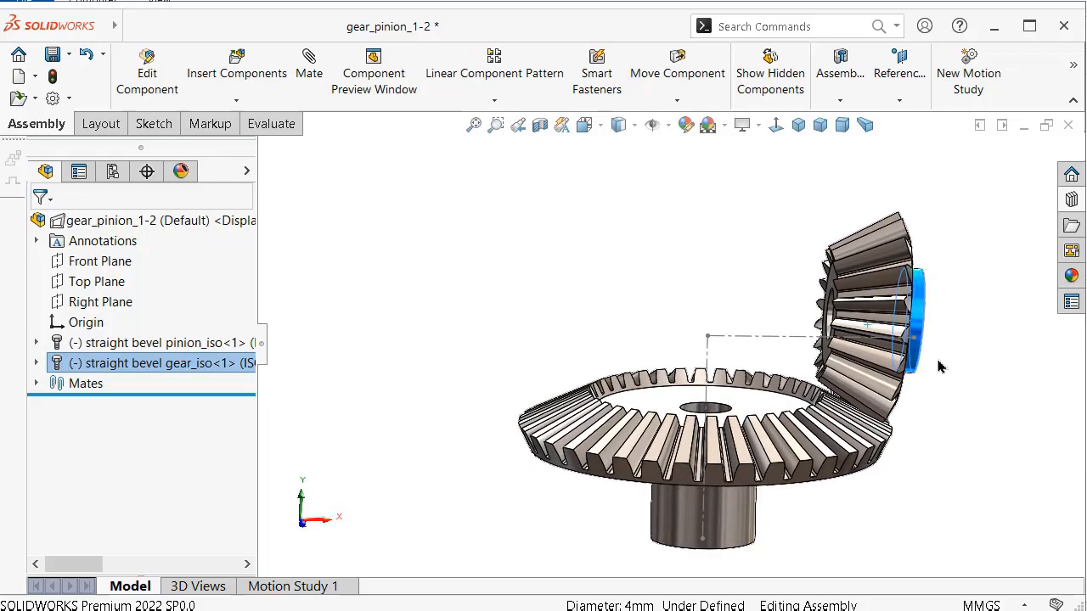
- Add a concentric mate between the small bevel gear's bore and the horizontal layout centerline
middle_drag(938, 359, 917, 335)
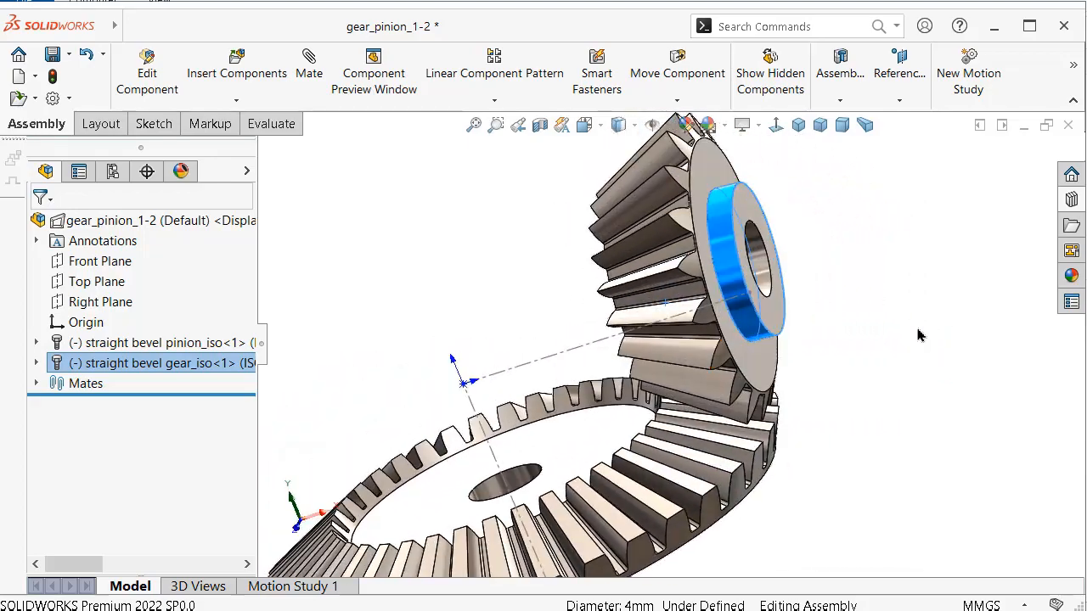
click(918, 321)
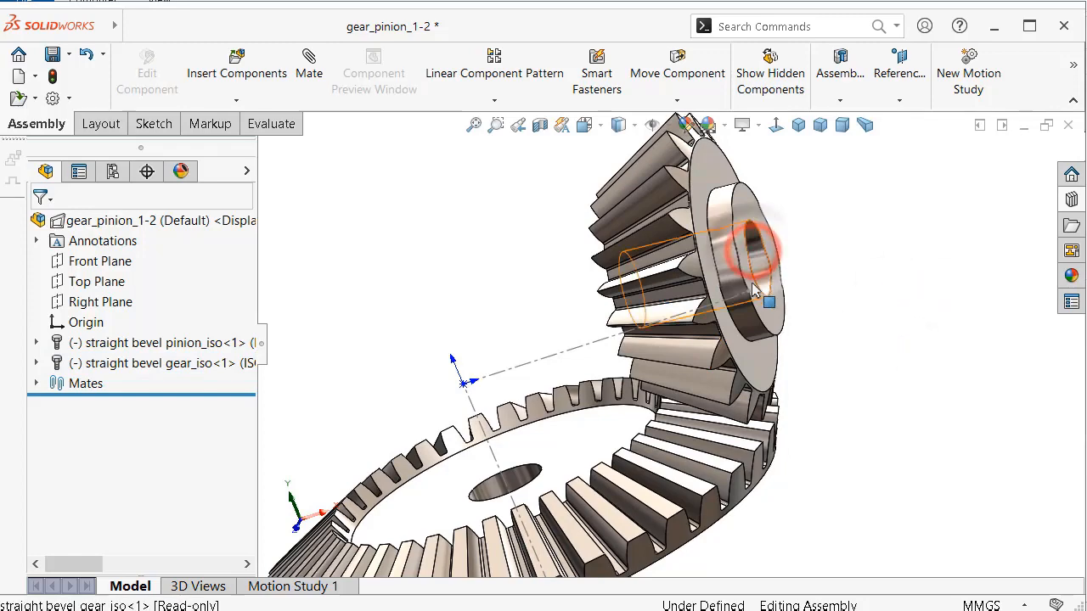
click(753, 251)
click(981, 151)
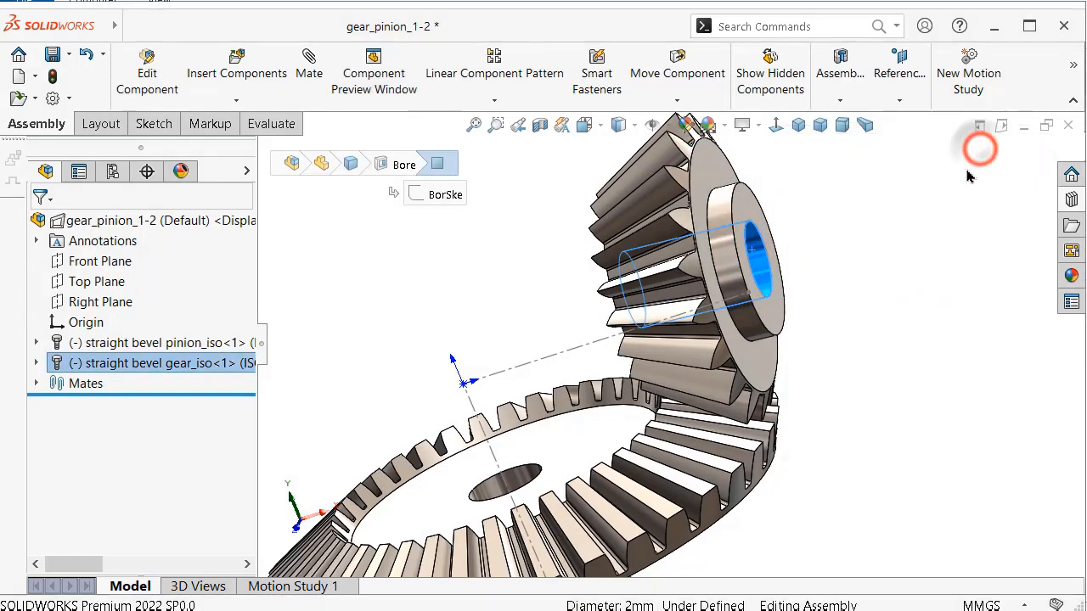
drag(251, 383, 263, 419)
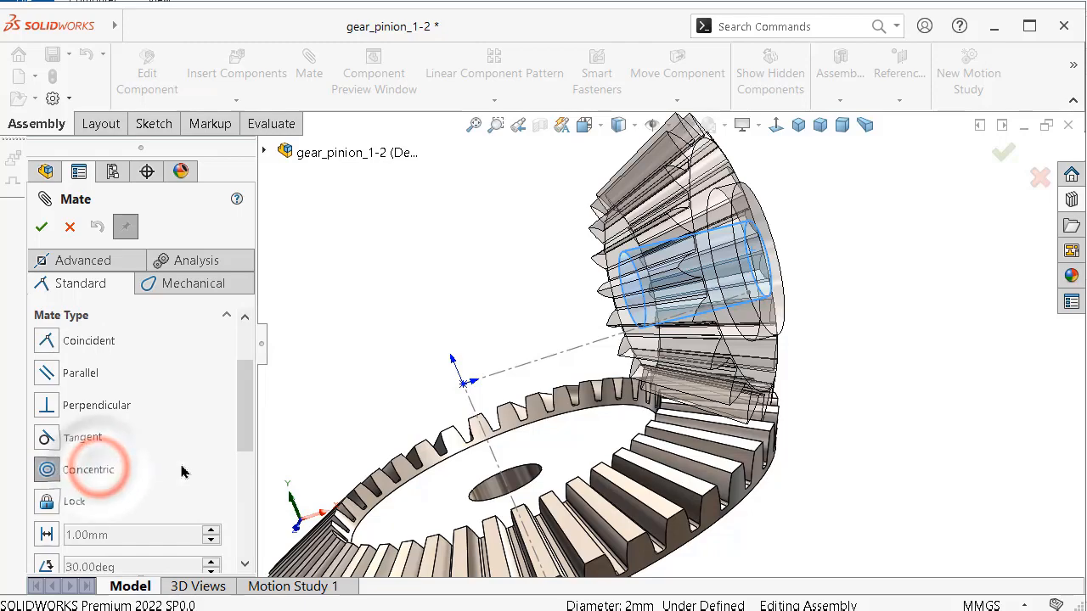
click(542, 368)
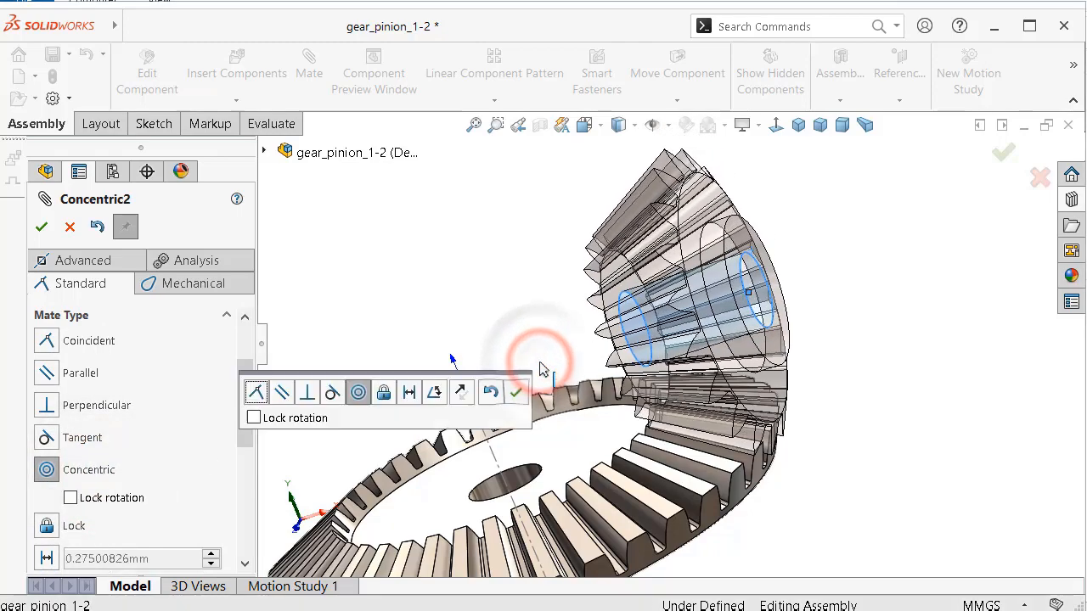
click(516, 391)
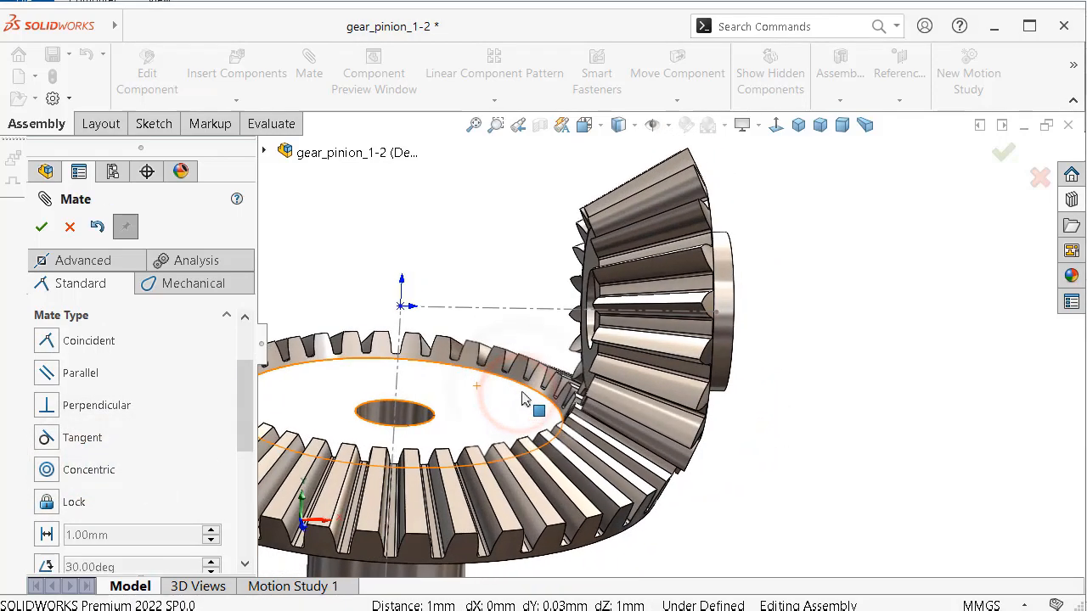
scroll(519, 406, down, 5)
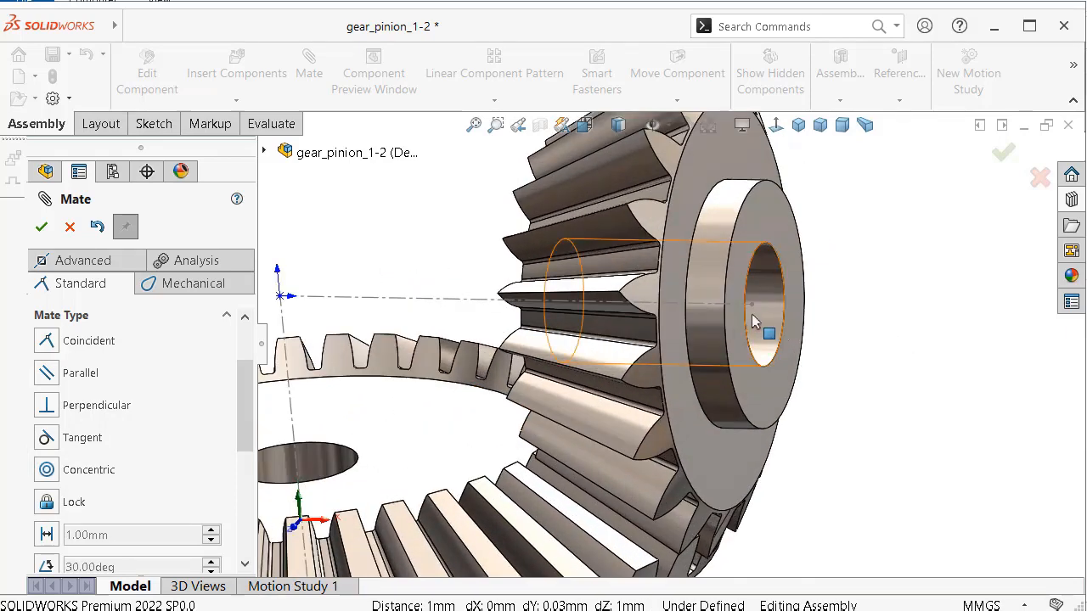
- Add a coincident mate between the small bevel gear's hub end face and the horizontal centerline's free endpoint, and finish mating
click(792, 262)
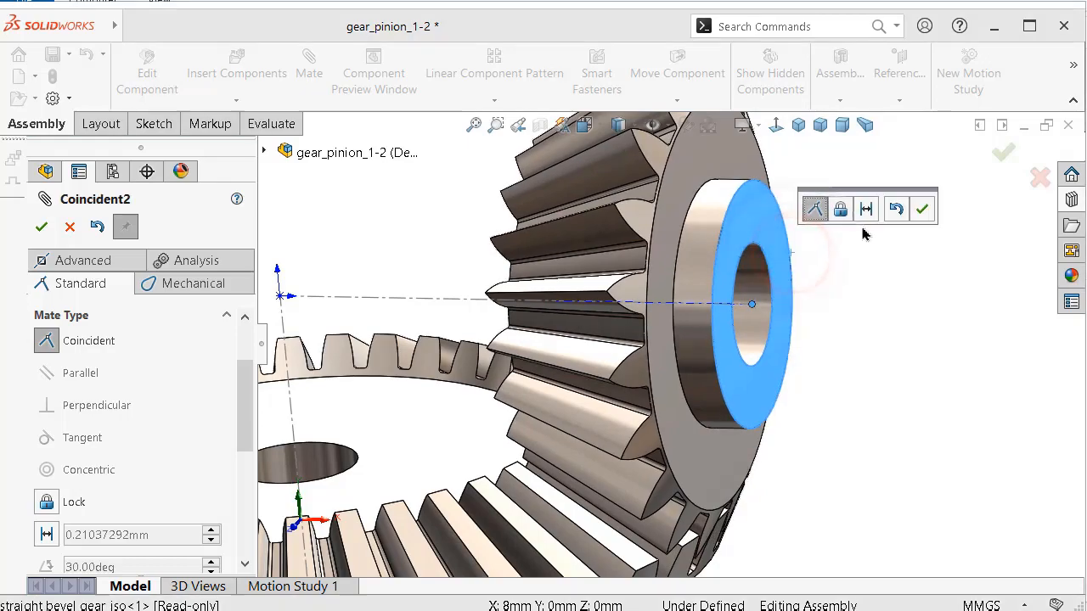
click(927, 210)
middle_drag(924, 212, 899, 248)
click(1000, 157)
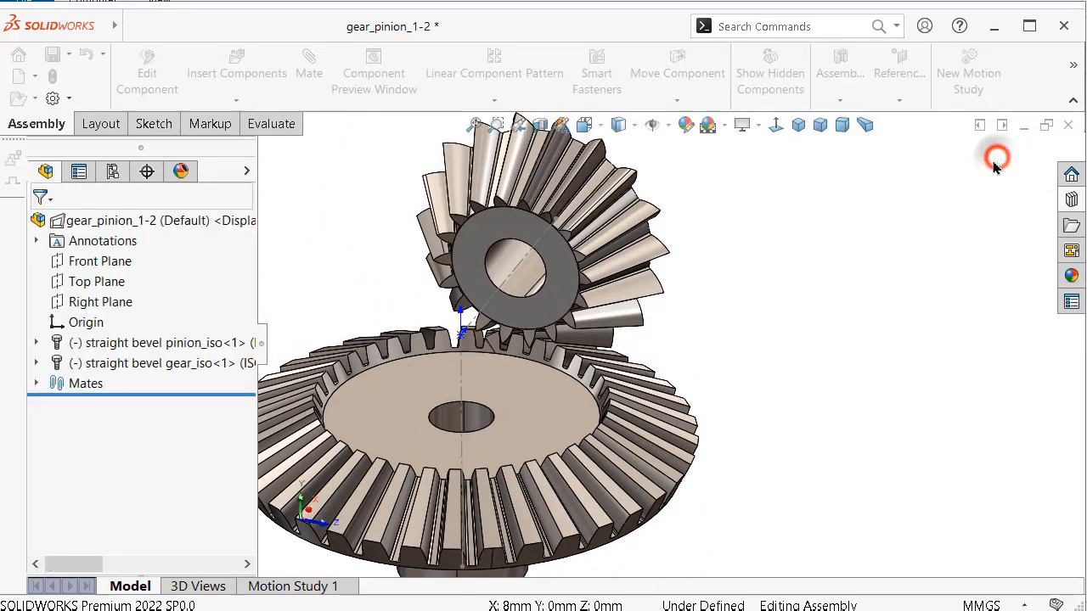
middle_drag(776, 266, 747, 280)
- Show the BasProSke sketch under the Base-Revolve feature of the straight bevel pinion
click(37, 343)
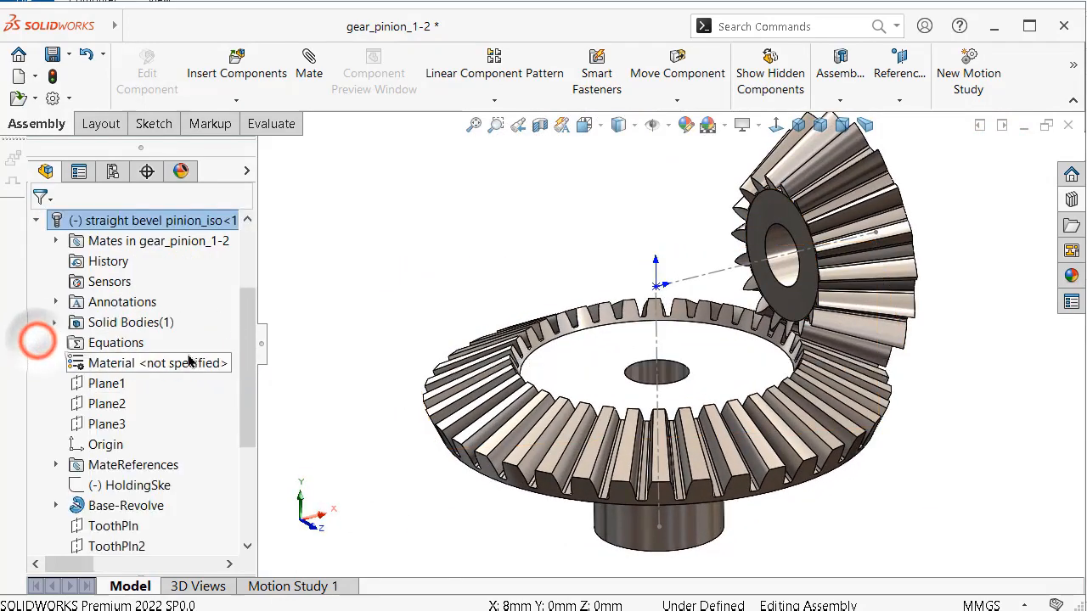
drag(246, 351, 157, 416)
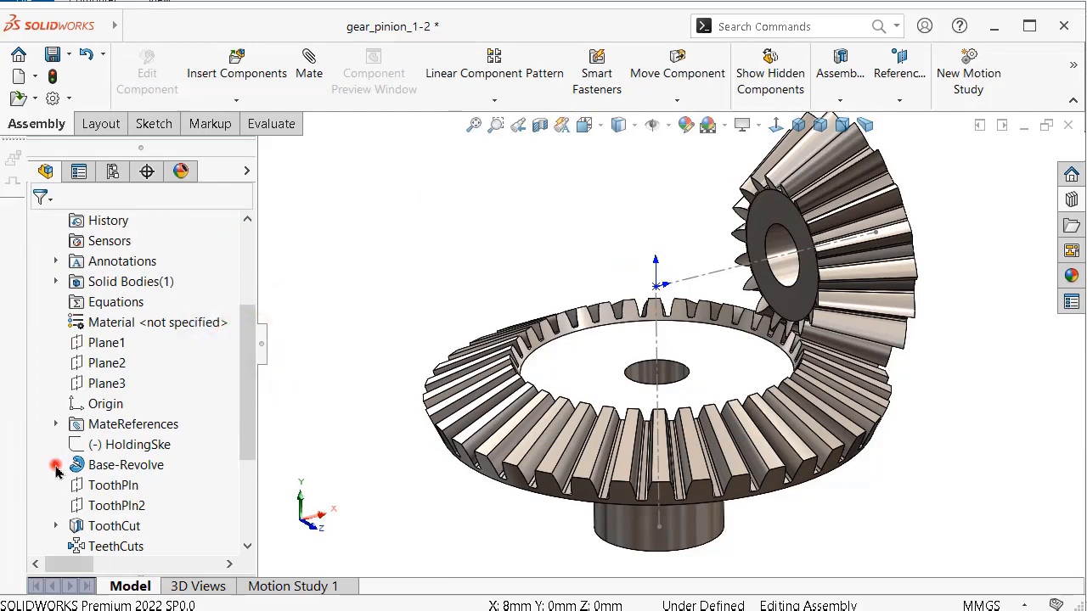
click(121, 486)
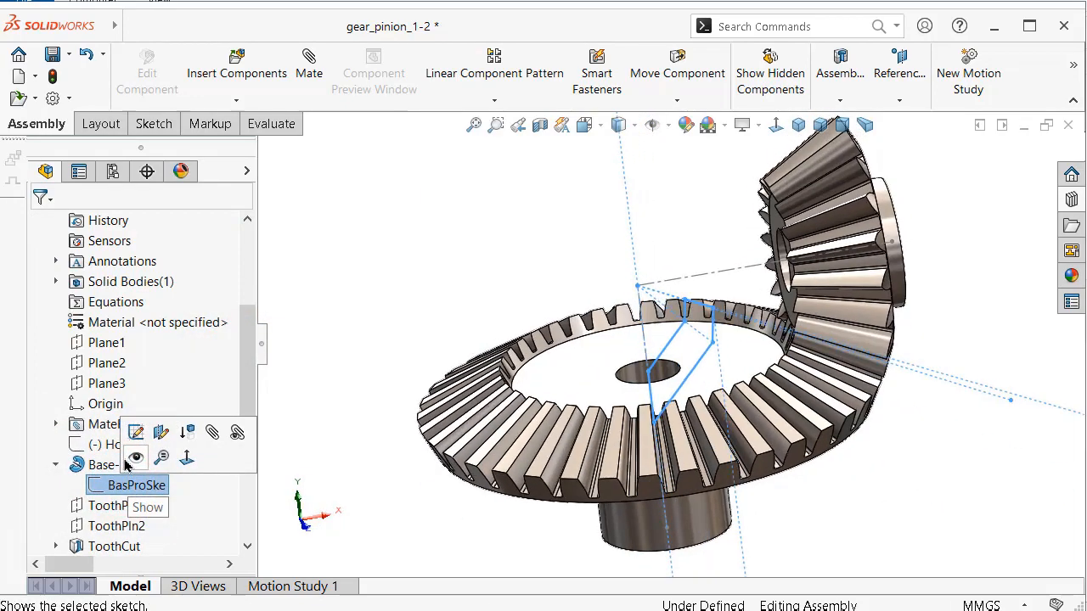
scroll(665, 321, down, 4)
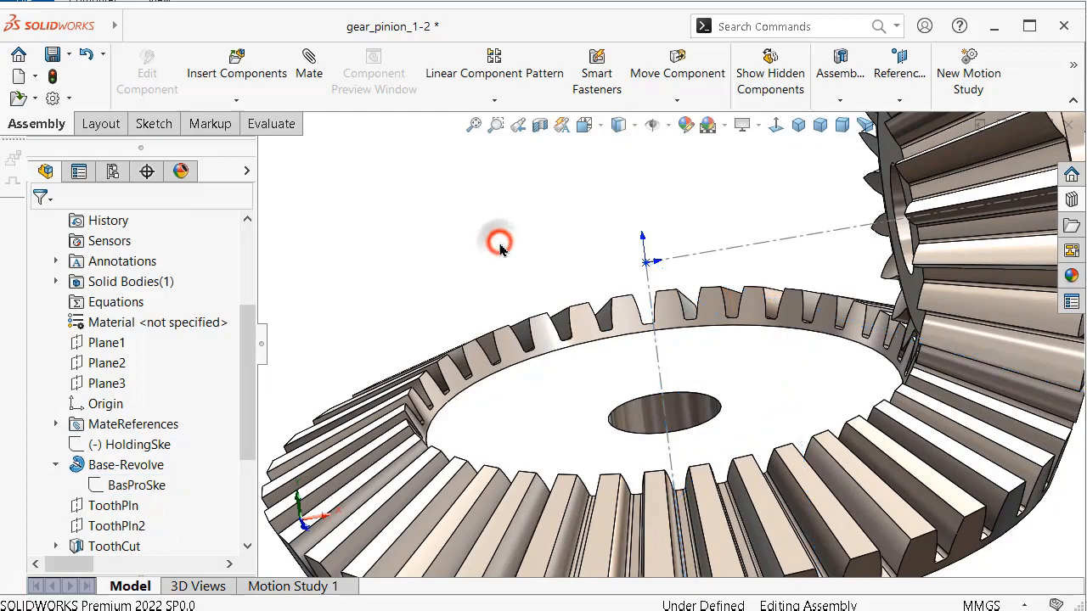
click(138, 483)
click(154, 455)
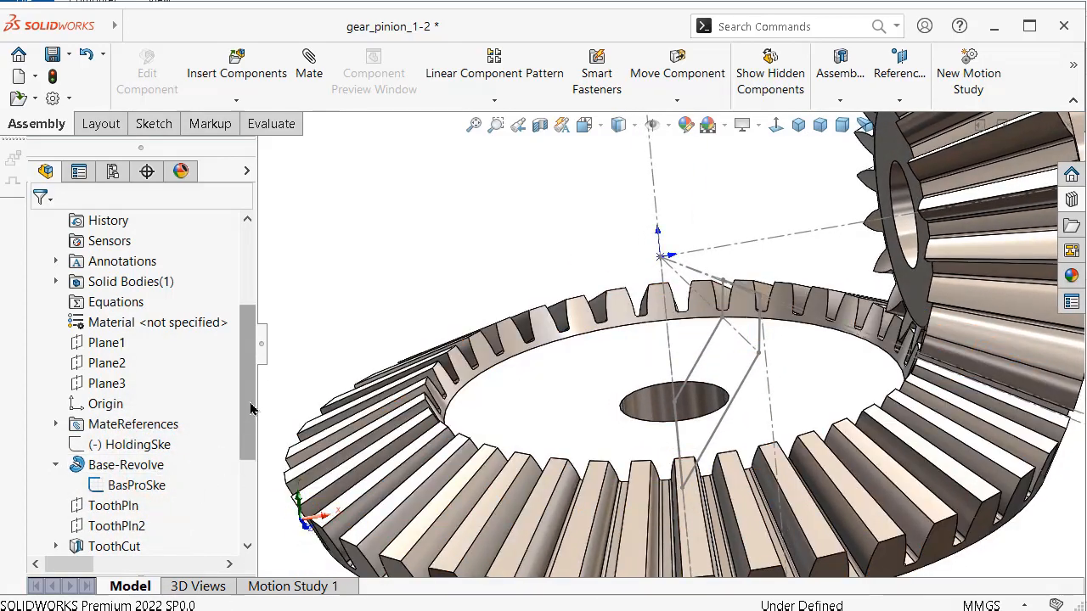
- Show the BasProSke sketch of the straight bevel gear and check both cone apexes against the layout centerline intersection
drag(249, 406, 247, 503)
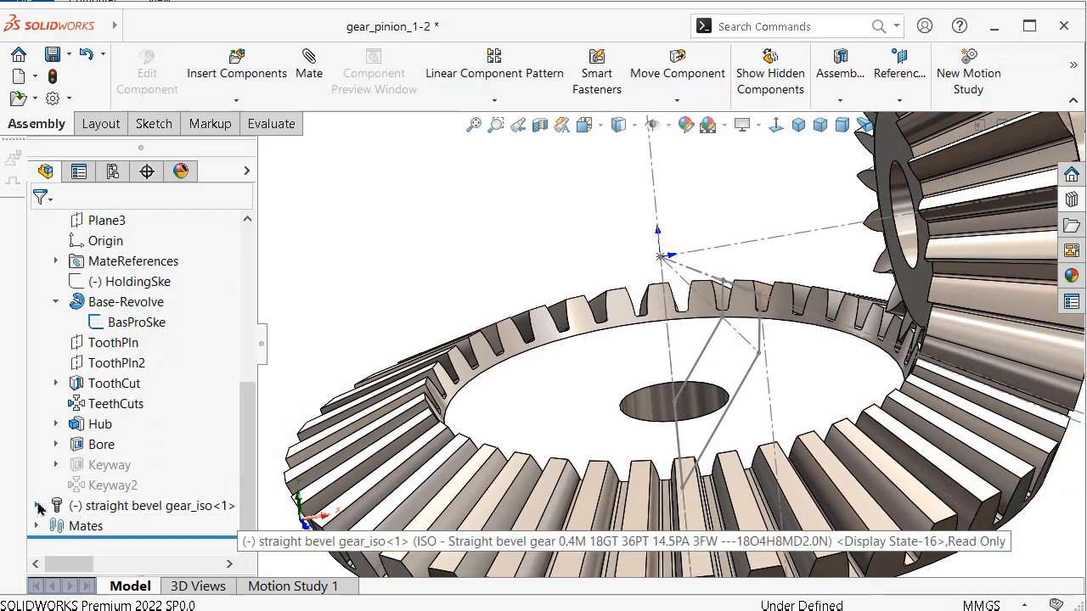
click(38, 507)
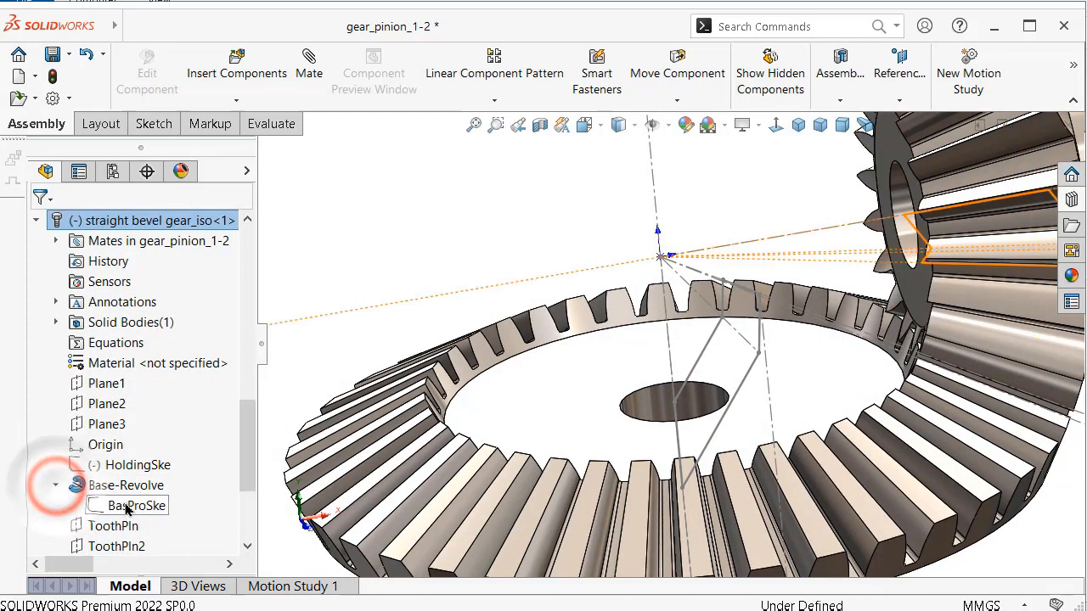
click(127, 506)
click(146, 481)
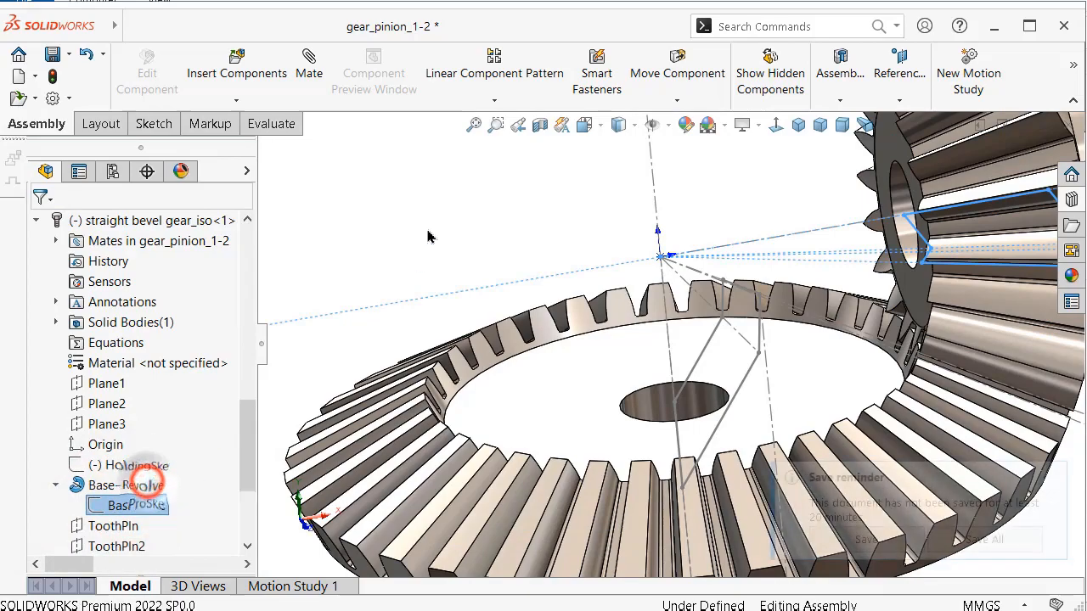
middle_drag(493, 179, 454, 242)
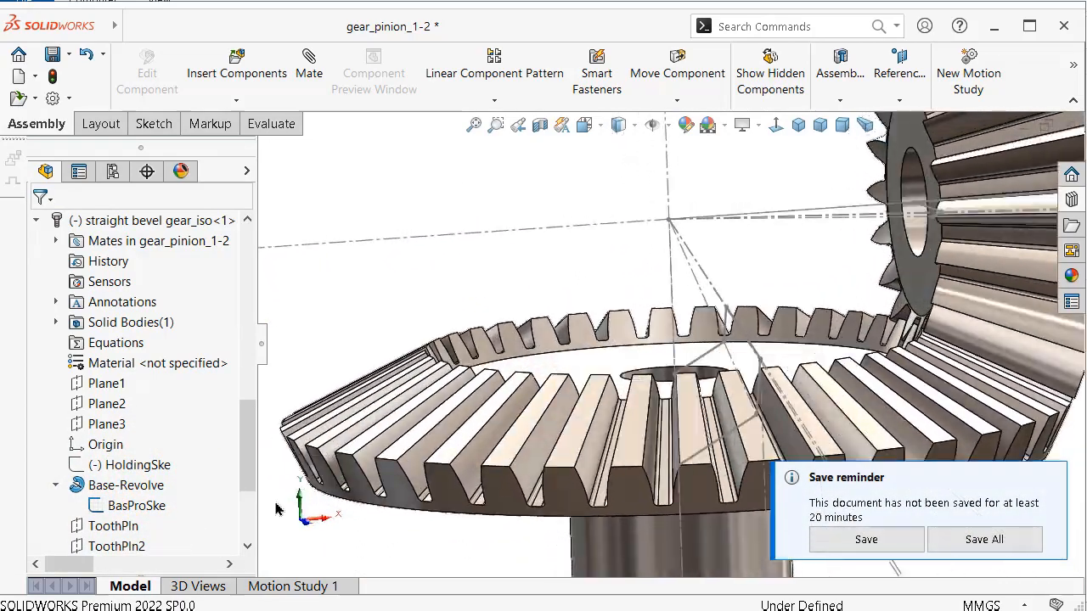
- Hide the BasProSke sketches of both the straight bevel gear and the straight bevel pinion
click(156, 507)
click(175, 483)
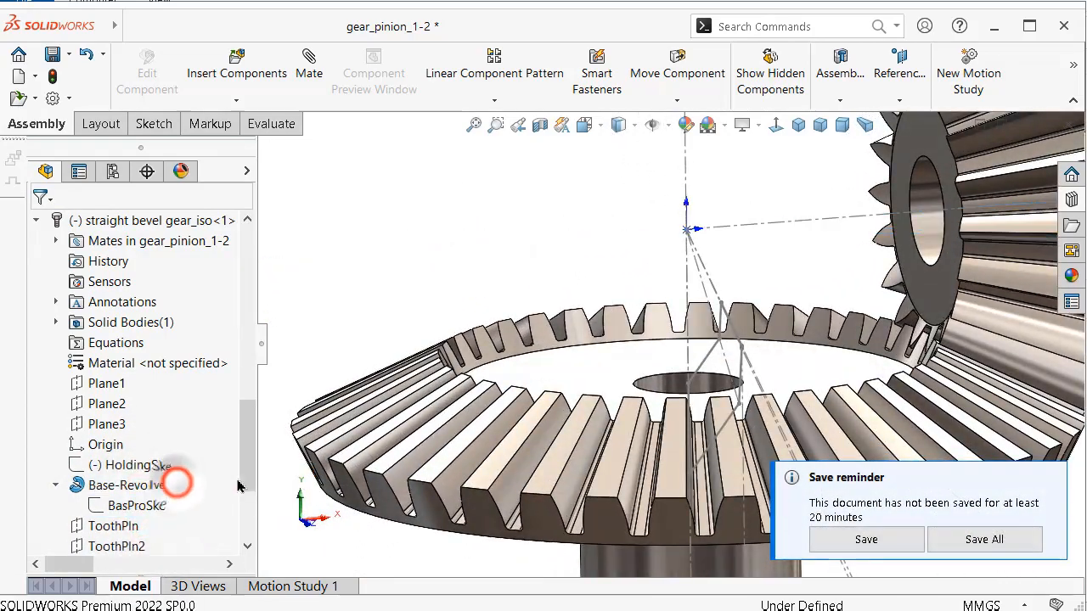
drag(256, 457, 250, 338)
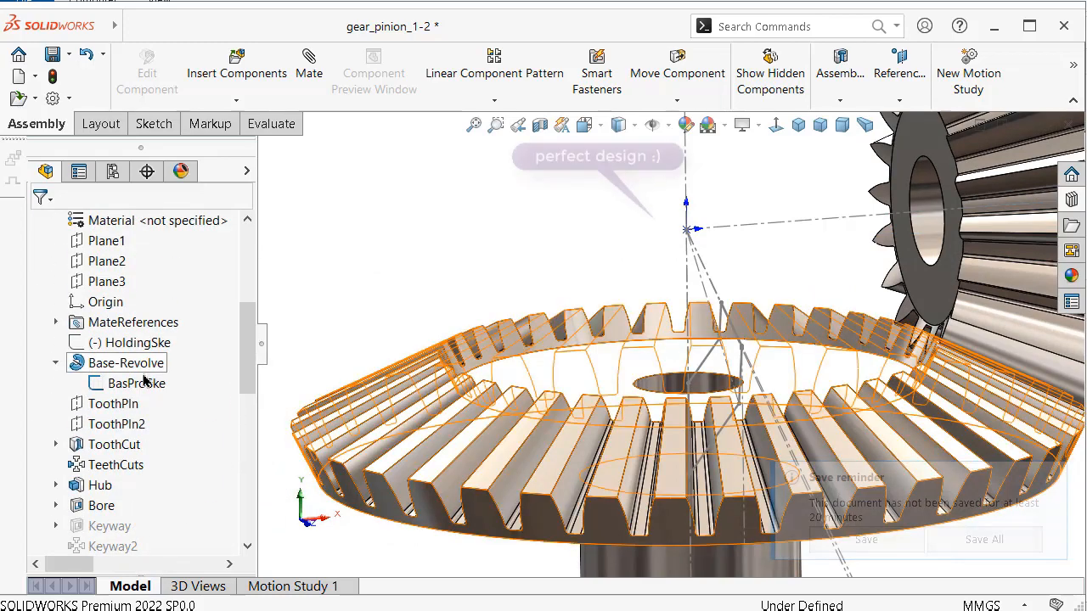
click(144, 382)
click(159, 353)
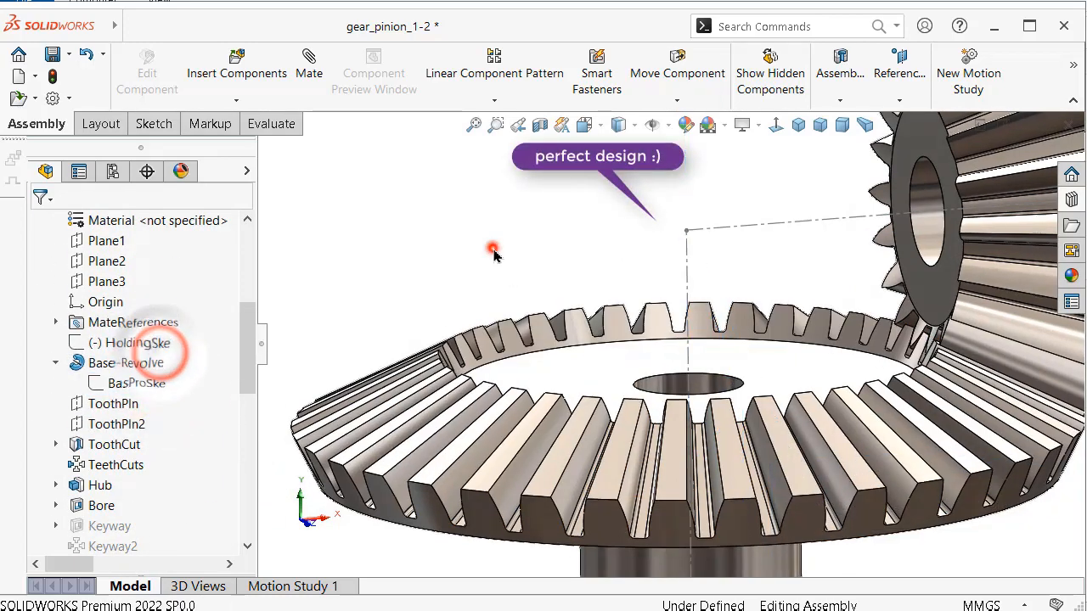
- Collapse the pinion and gear components in the feature tree and save the assembly
middle_drag(493, 249, 454, 294)
drag(250, 357, 251, 280)
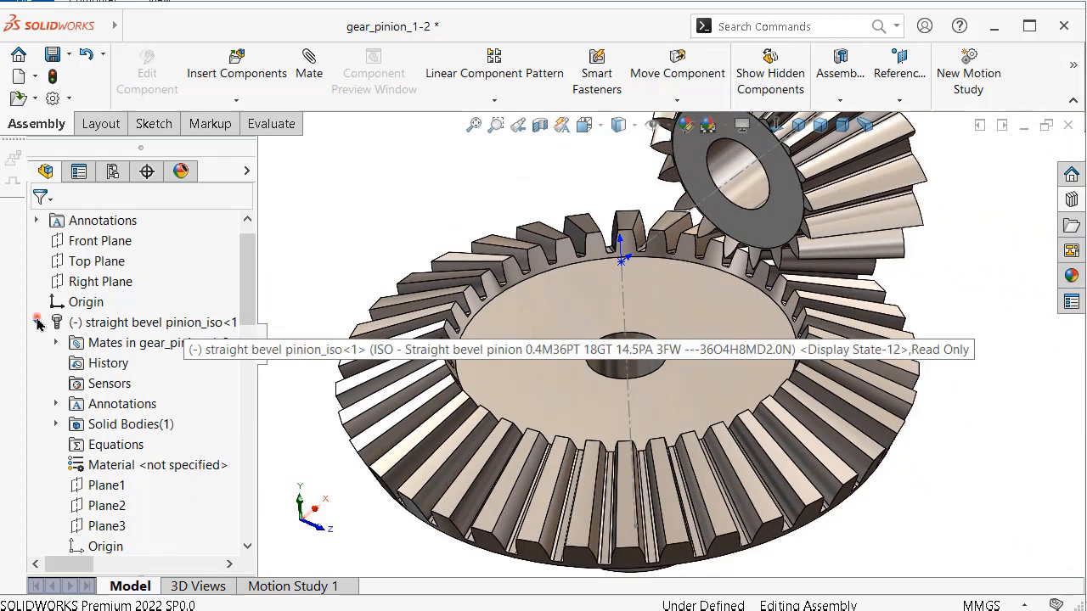
click(36, 322)
click(37, 343)
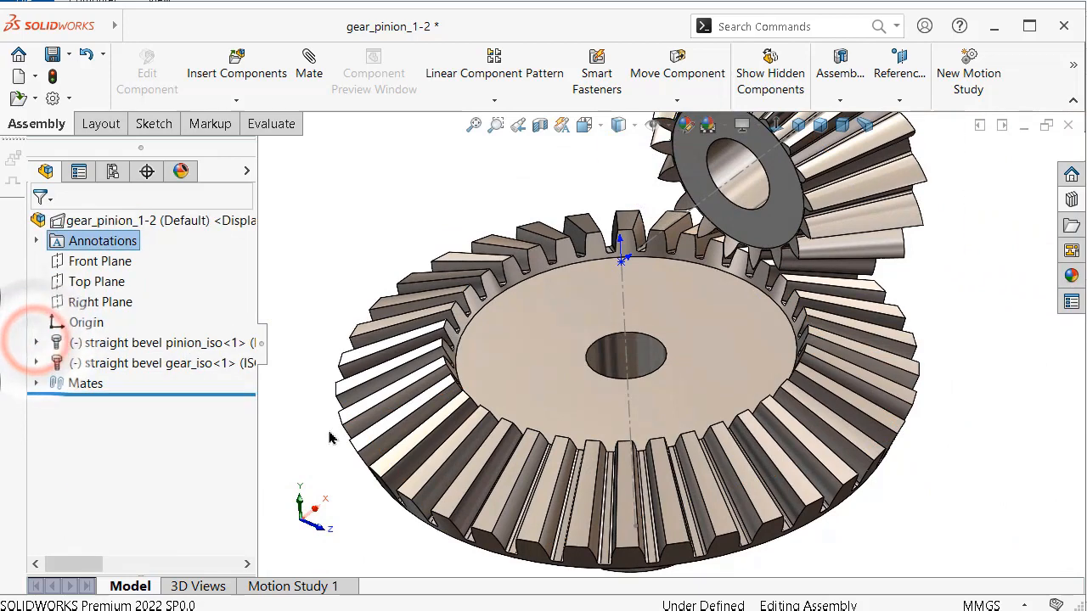
key(ctrl+s)
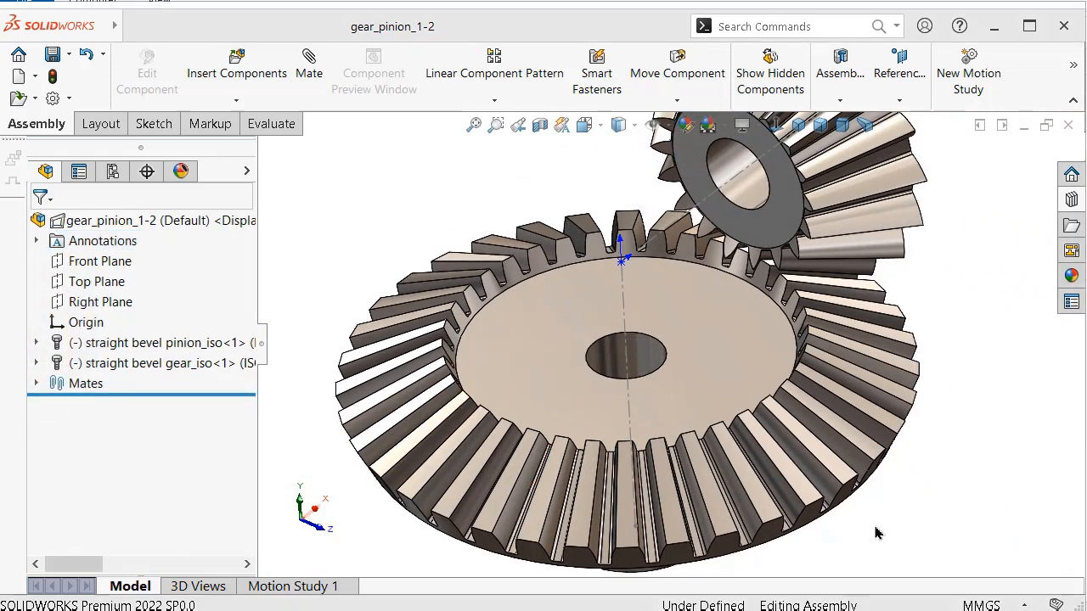
- Apply the polished steel appearance from the Metal appearance library to the bevel gear and pinion
click(1068, 281)
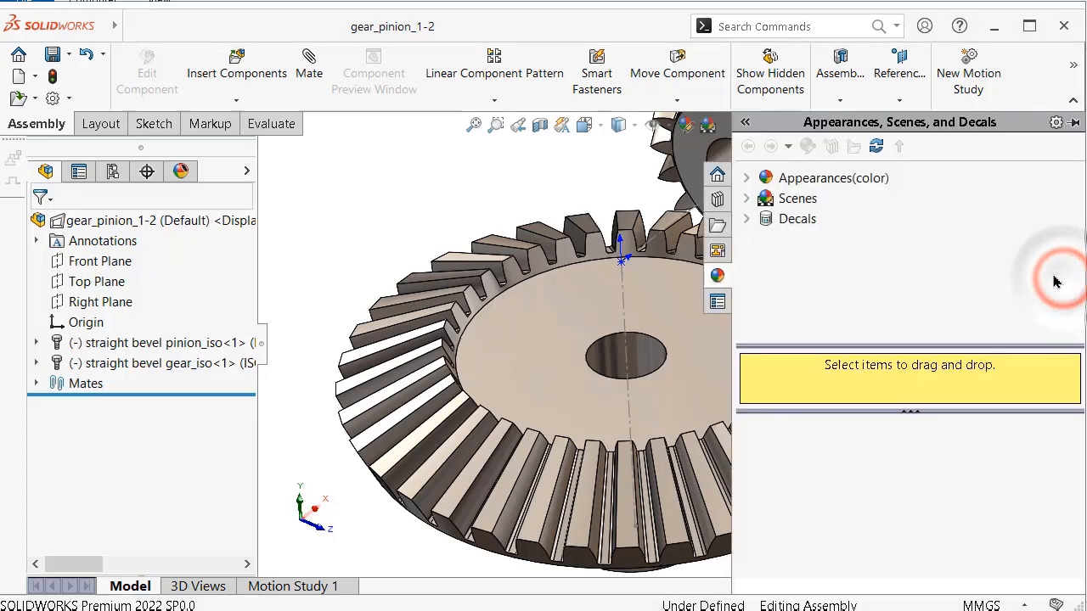
click(746, 177)
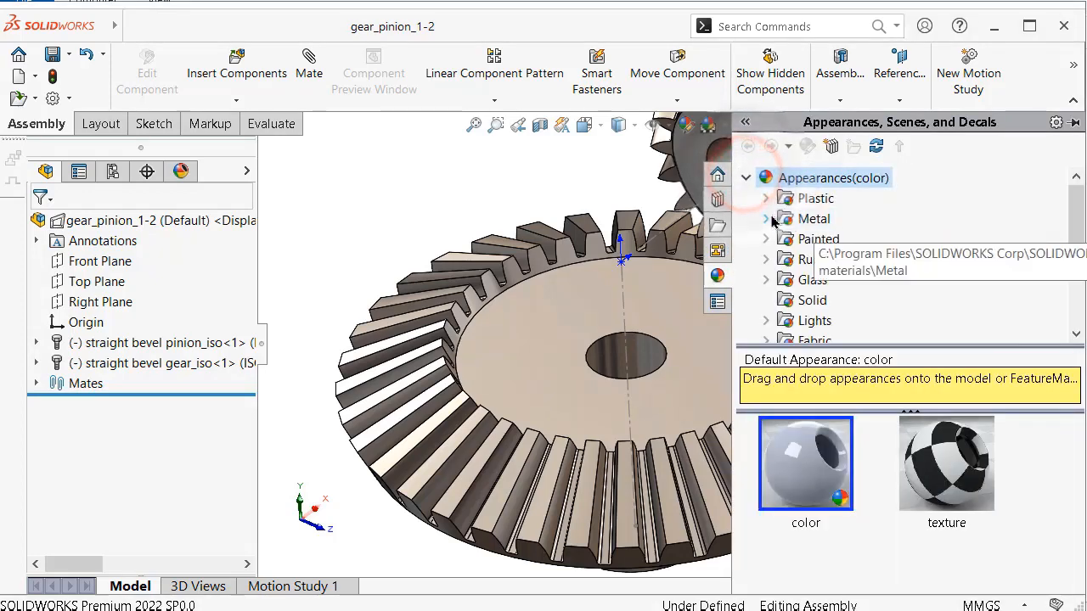
click(767, 217)
click(831, 199)
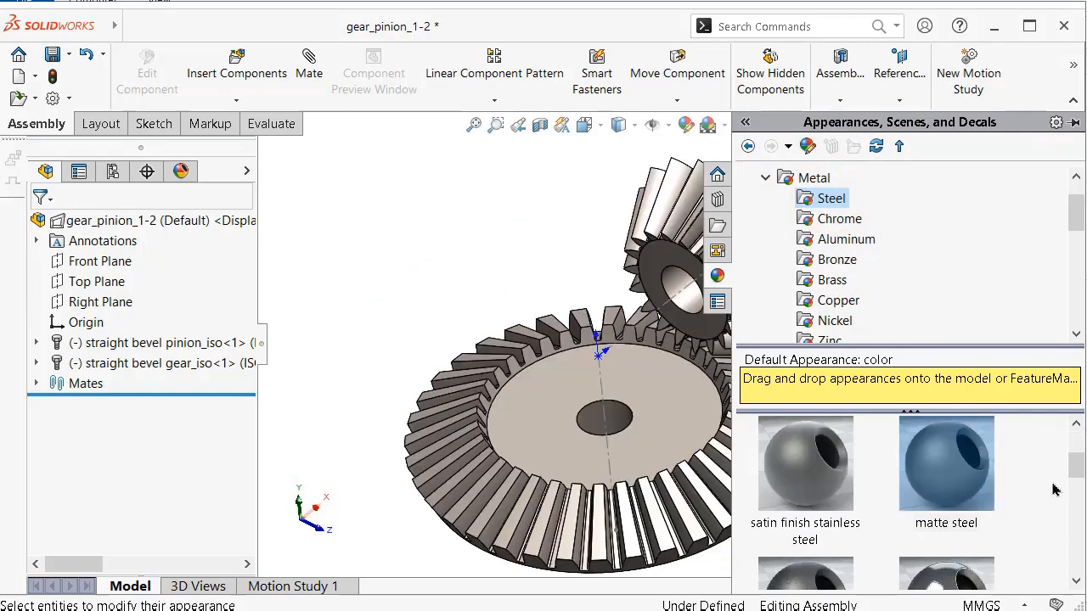
drag(1075, 462, 1076, 441)
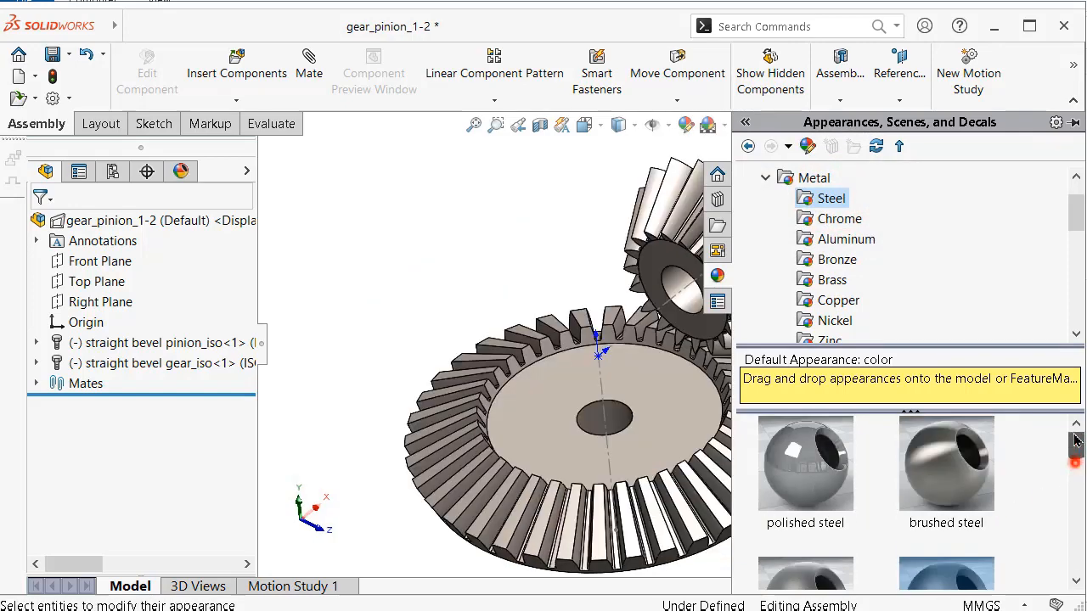
click(822, 454)
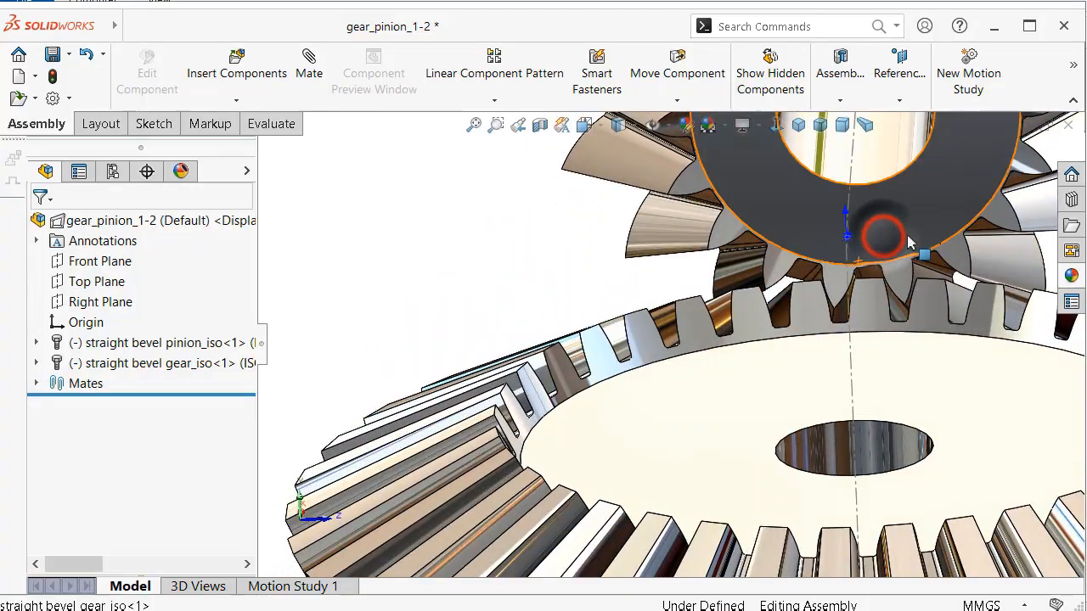
click(908, 242)
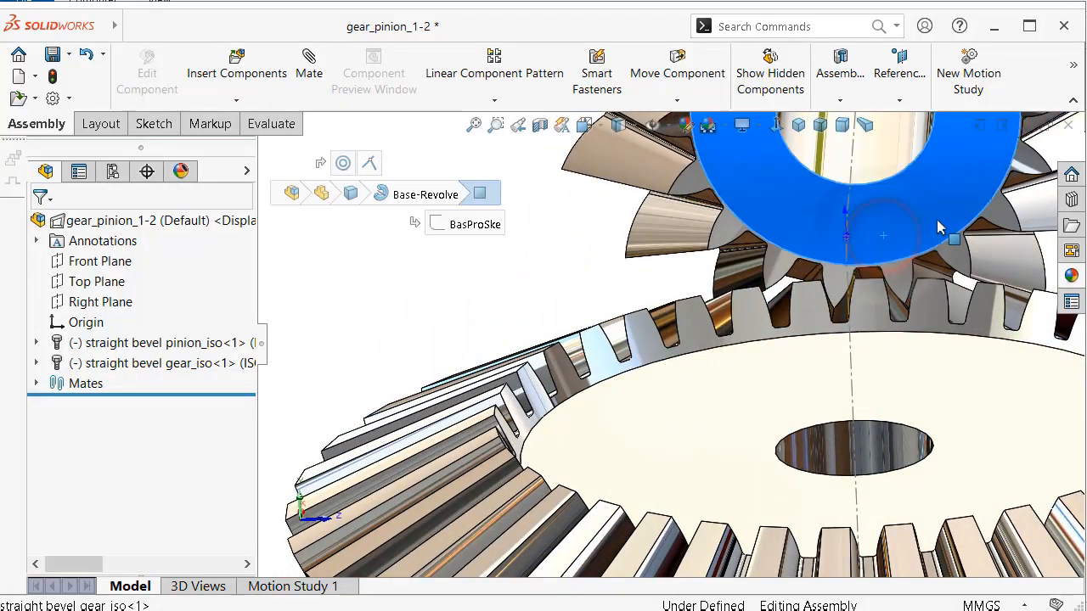
click(546, 246)
middle_drag(546, 246, 503, 263)
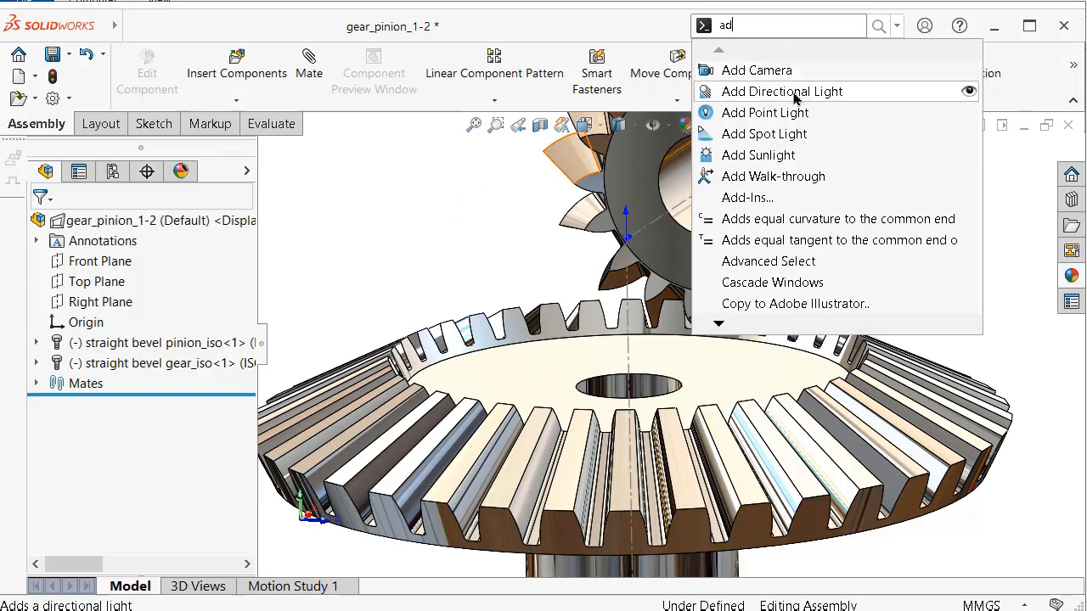
- Enable the SOLIDWORKS Motion add-in for the current session
click(747, 197)
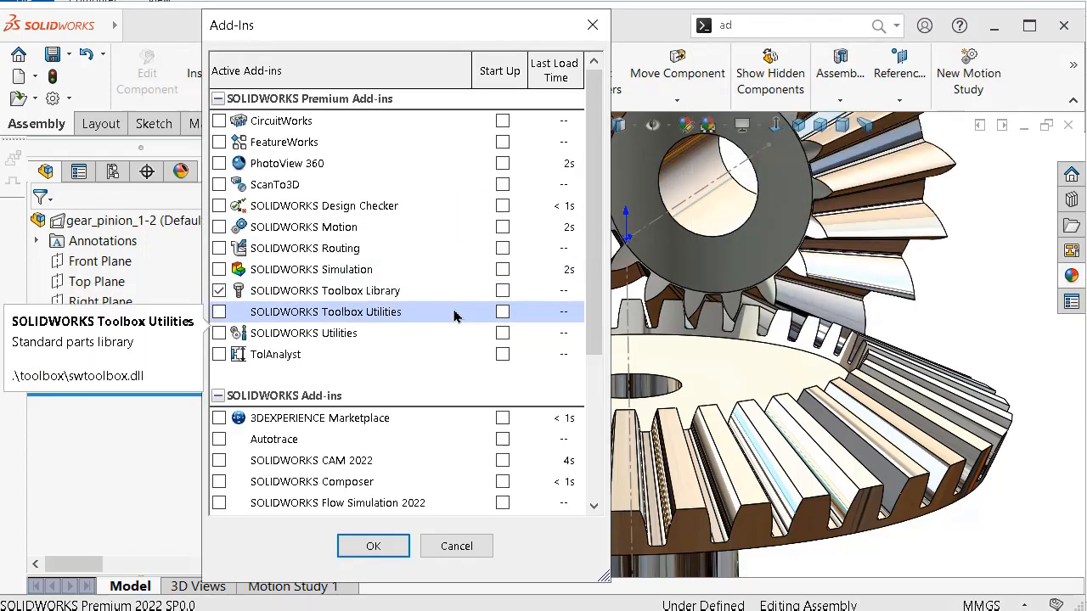
click(219, 226)
click(380, 544)
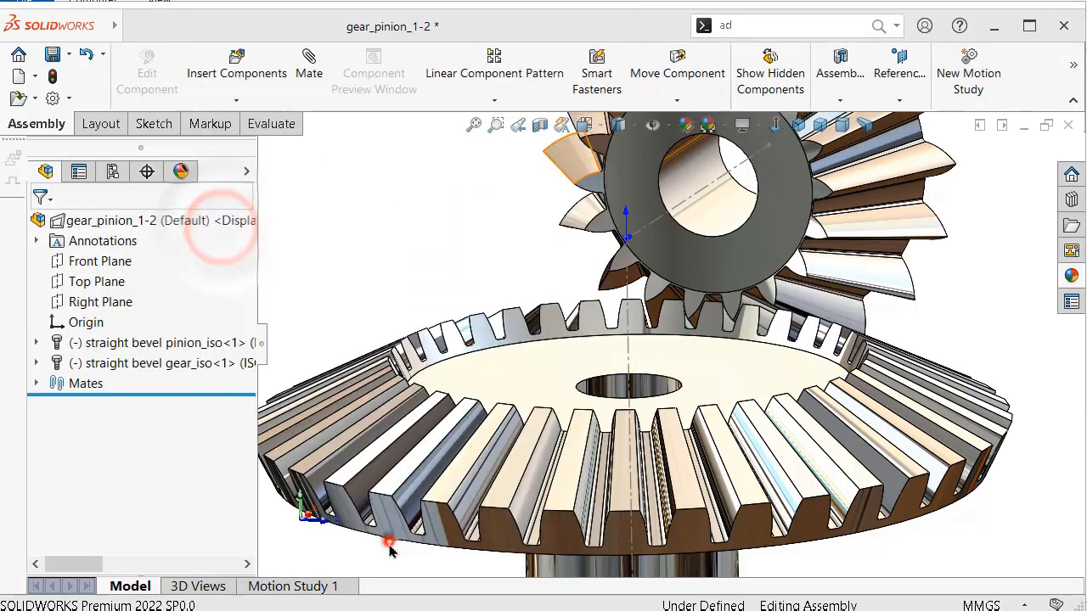
- Open Motion Study 1 with its timeline expanded and edit the animation's frames per second in the study properties
click(312, 586)
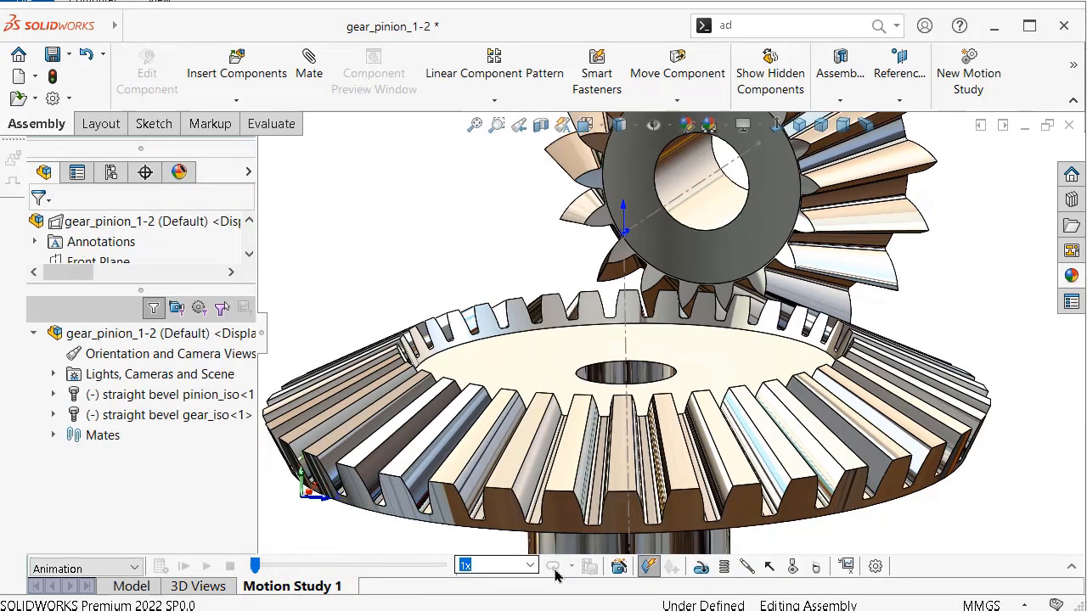
click(1069, 575)
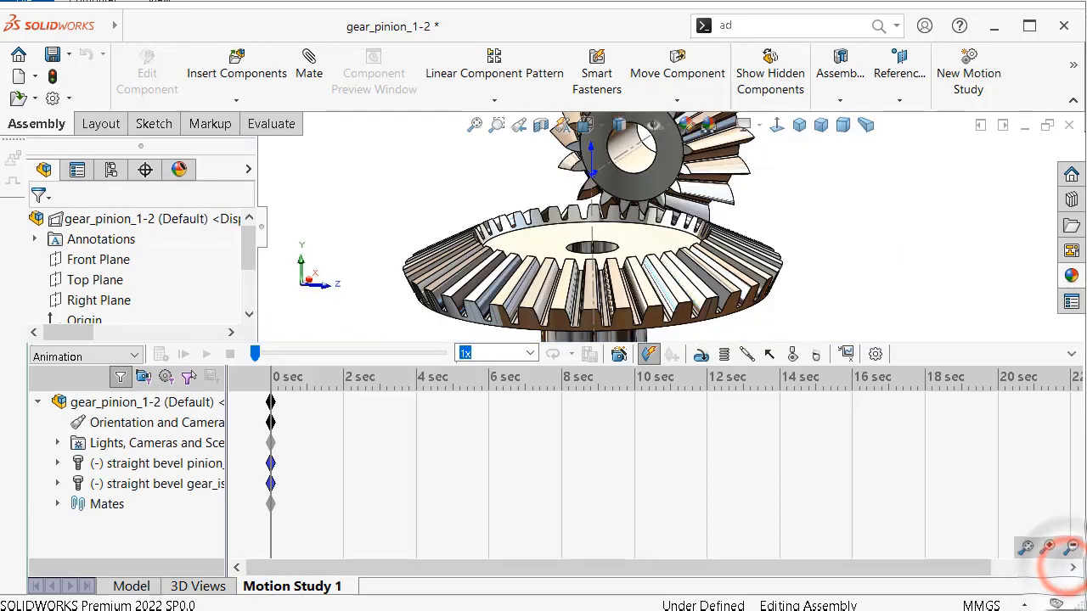
click(873, 355)
click(55, 306)
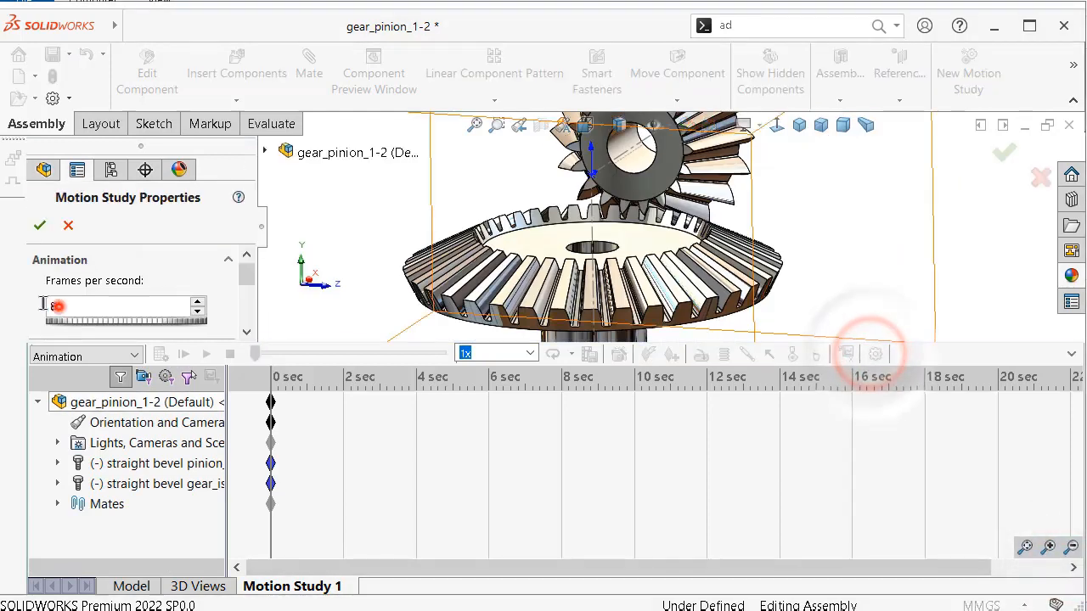
click(39, 226)
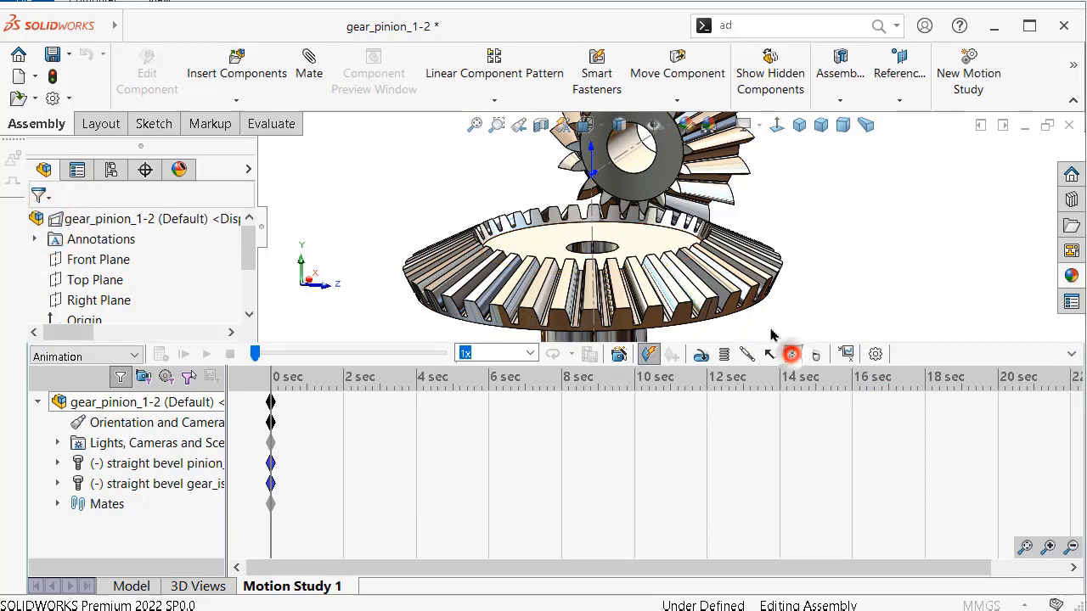
- Add a solid body contact between the bevel pinion and gear, and extend the motion study to 10 seconds
click(792, 354)
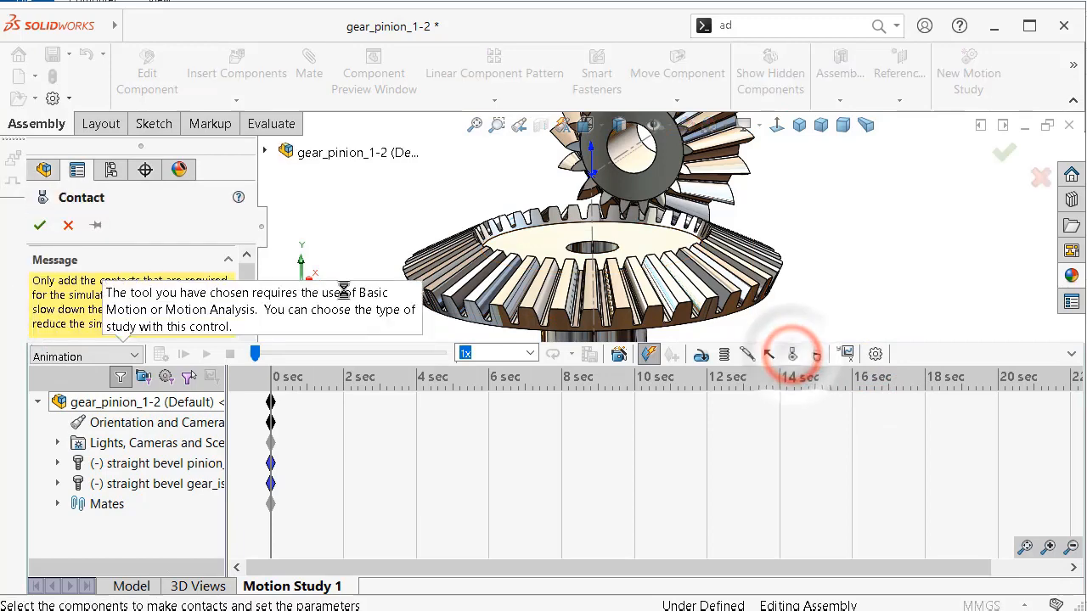
click(1071, 355)
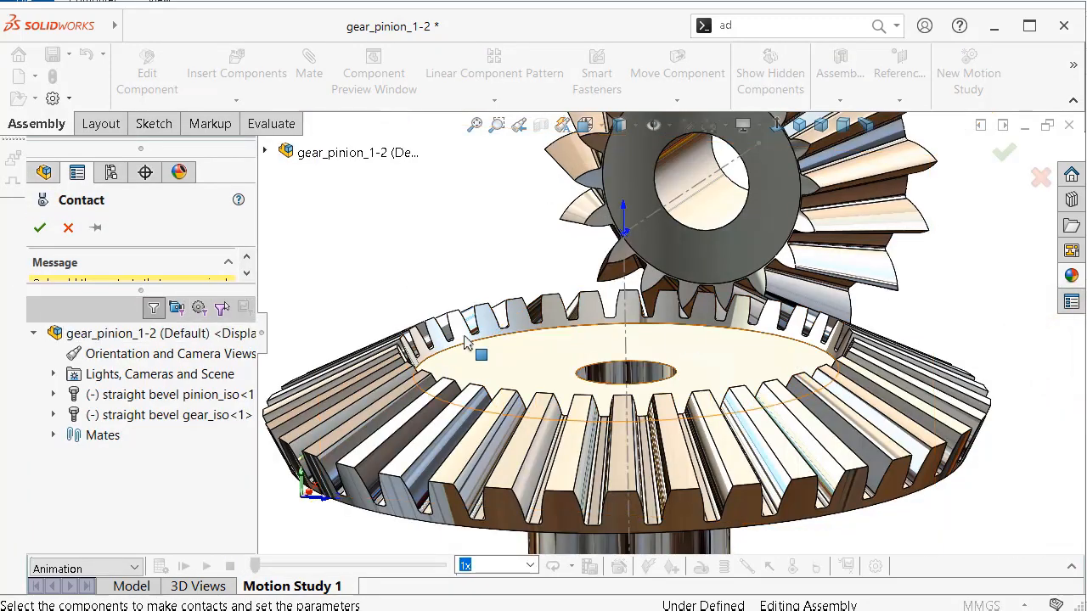
click(1071, 569)
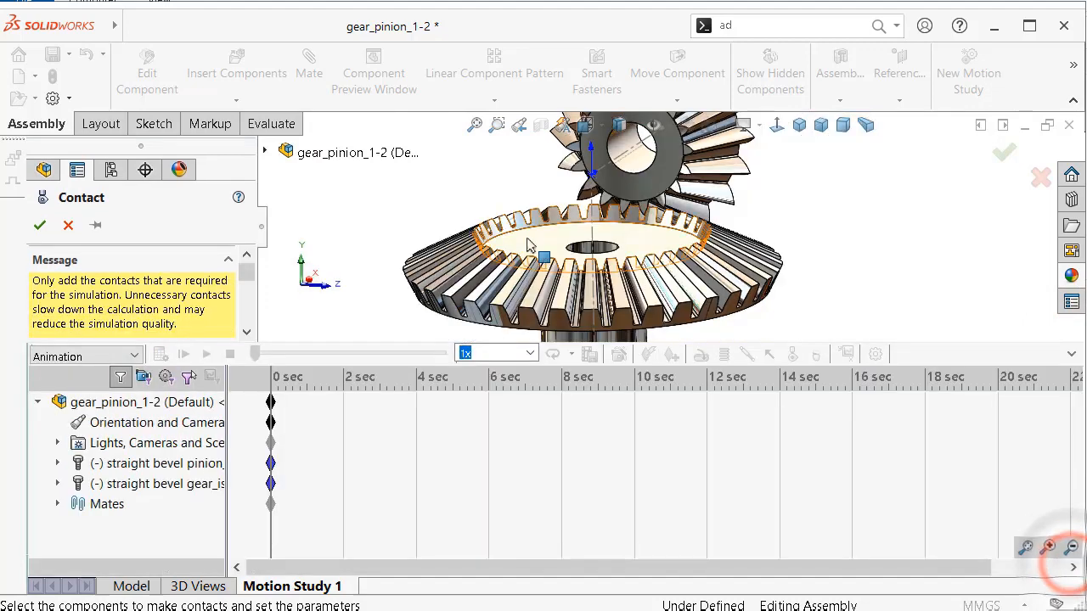
click(652, 246)
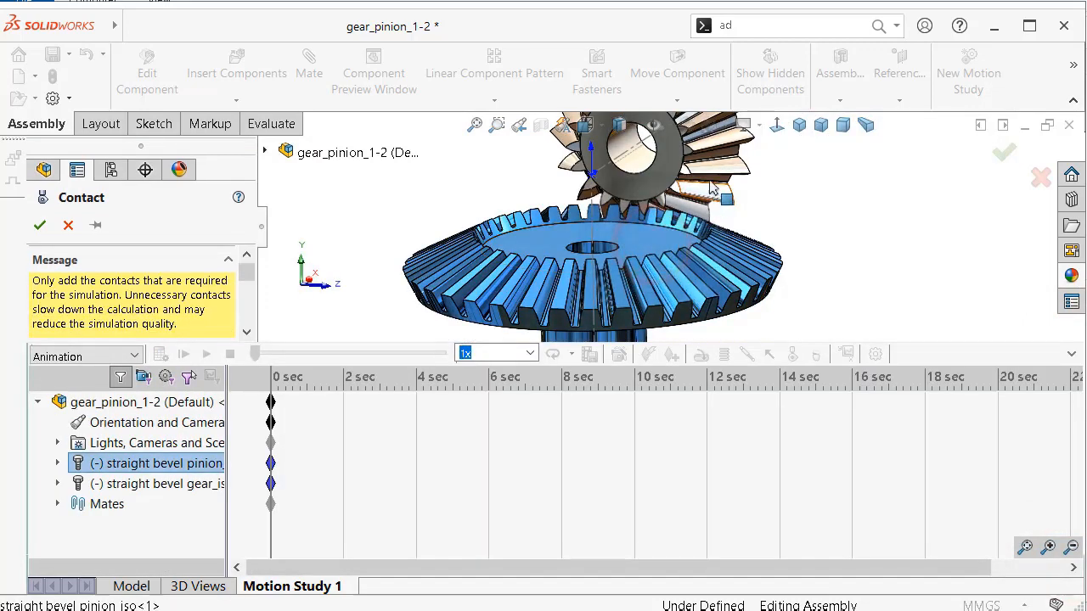
click(709, 182)
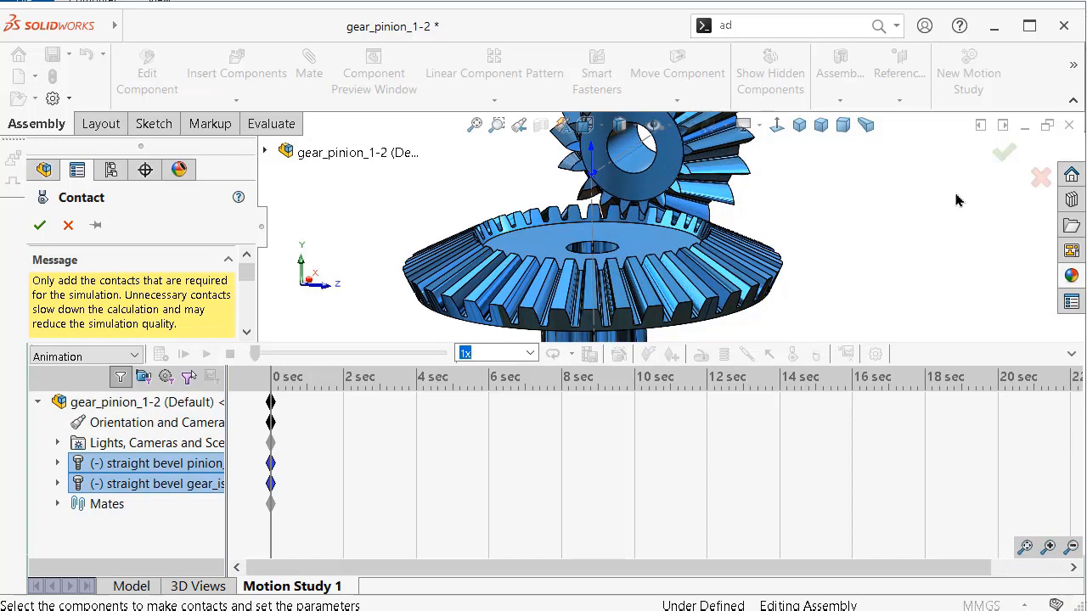
click(1001, 154)
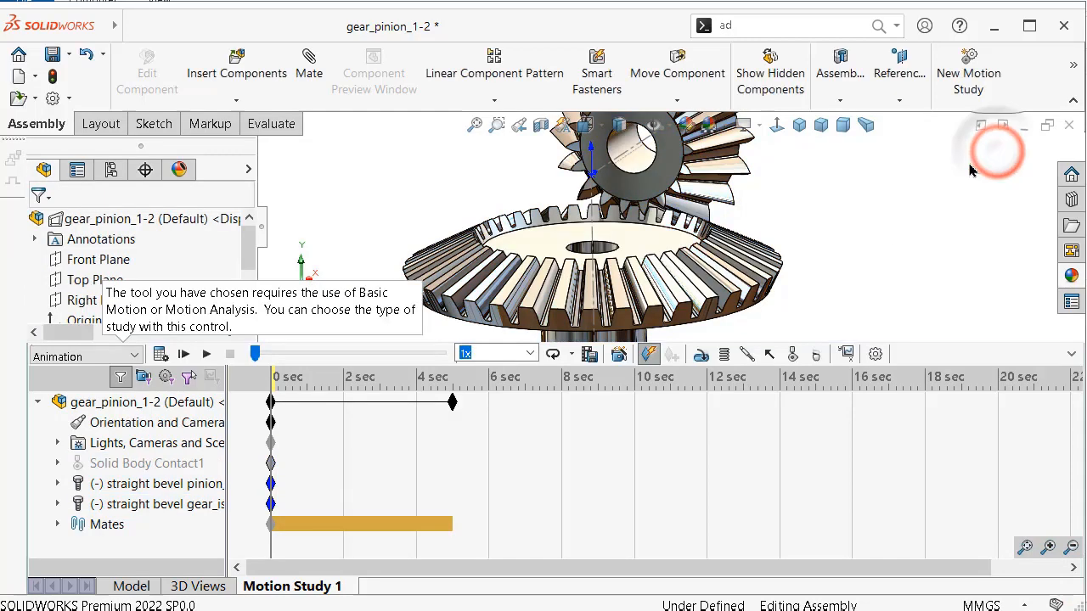
drag(456, 405, 670, 413)
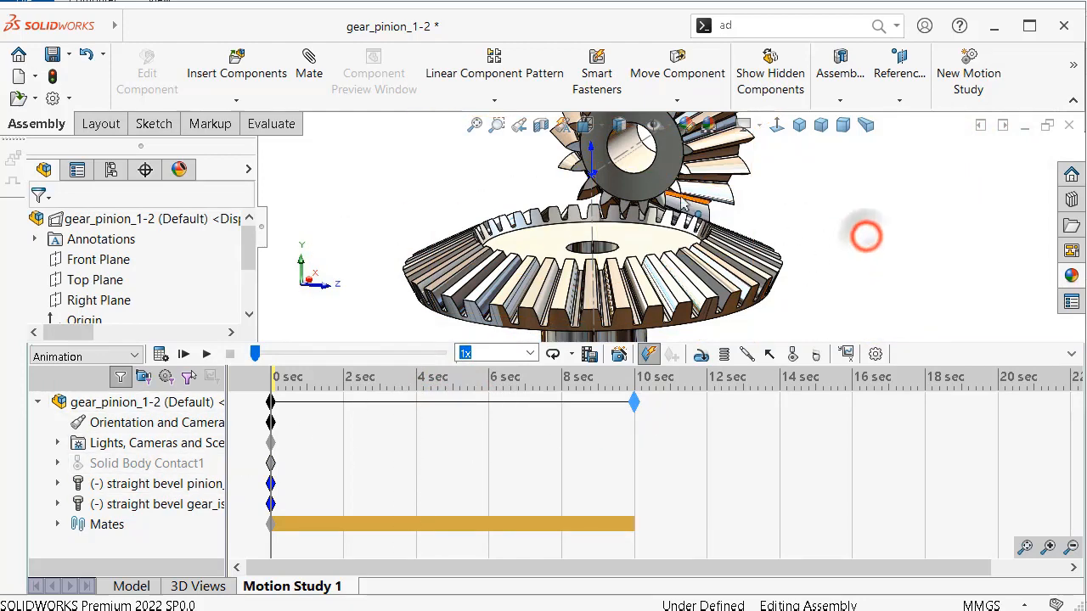
- Add a constant-speed rotary motor of 20 RPM on the bore face of the upper bevel gear
scroll(604, 163, down, 3)
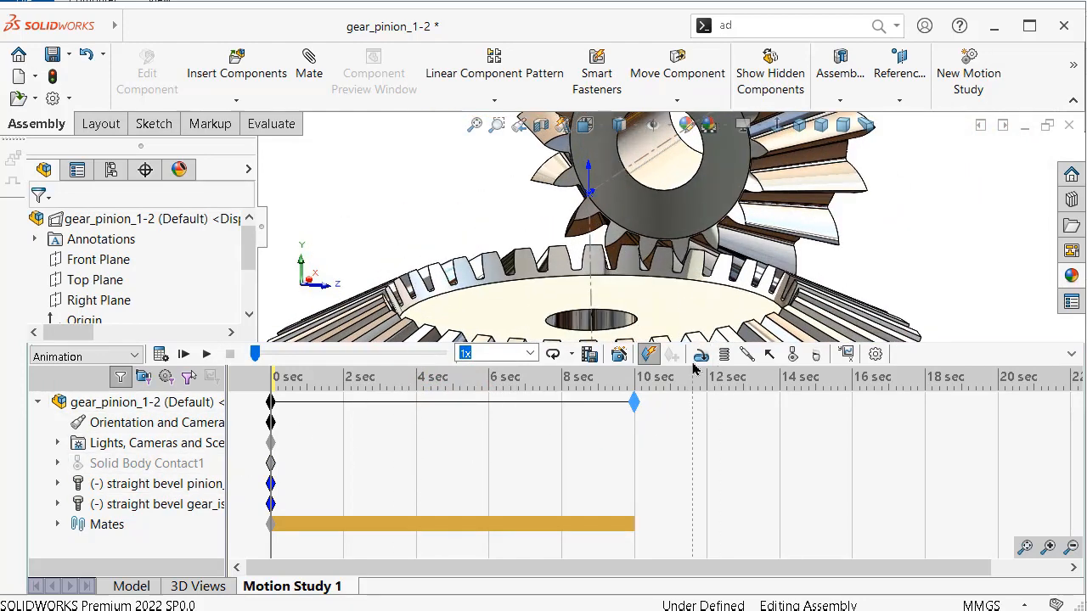
click(695, 355)
click(667, 185)
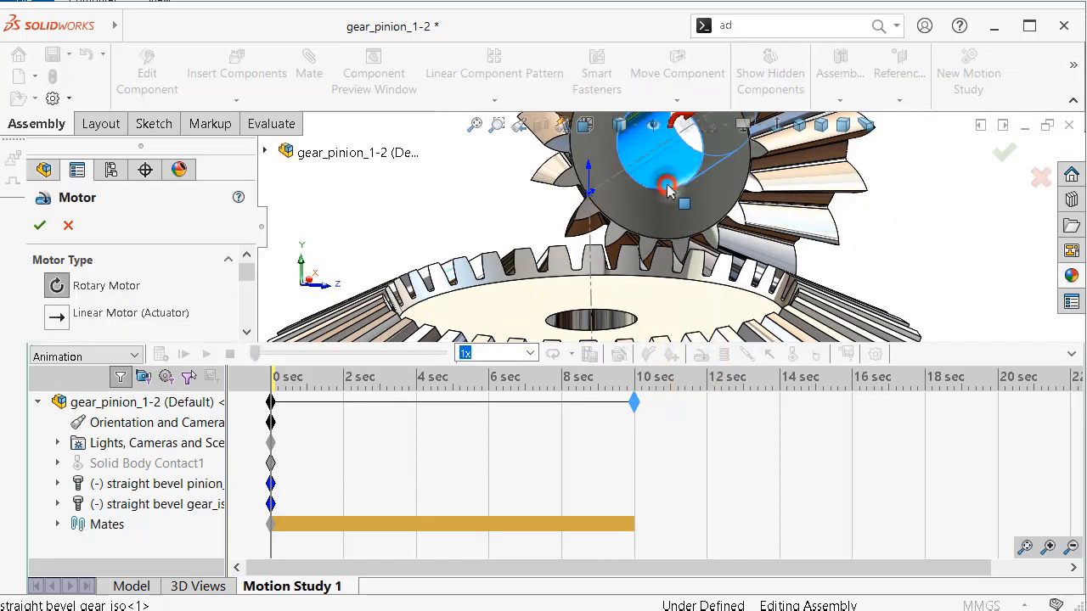
scroll(726, 202, up, 2)
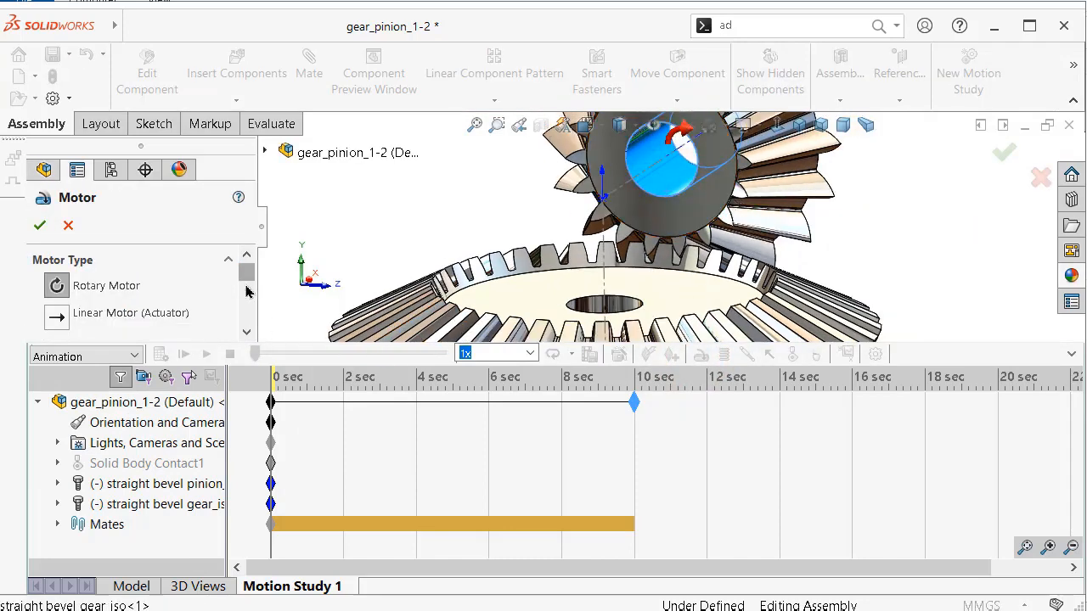
click(249, 334)
click(253, 336)
click(253, 336)
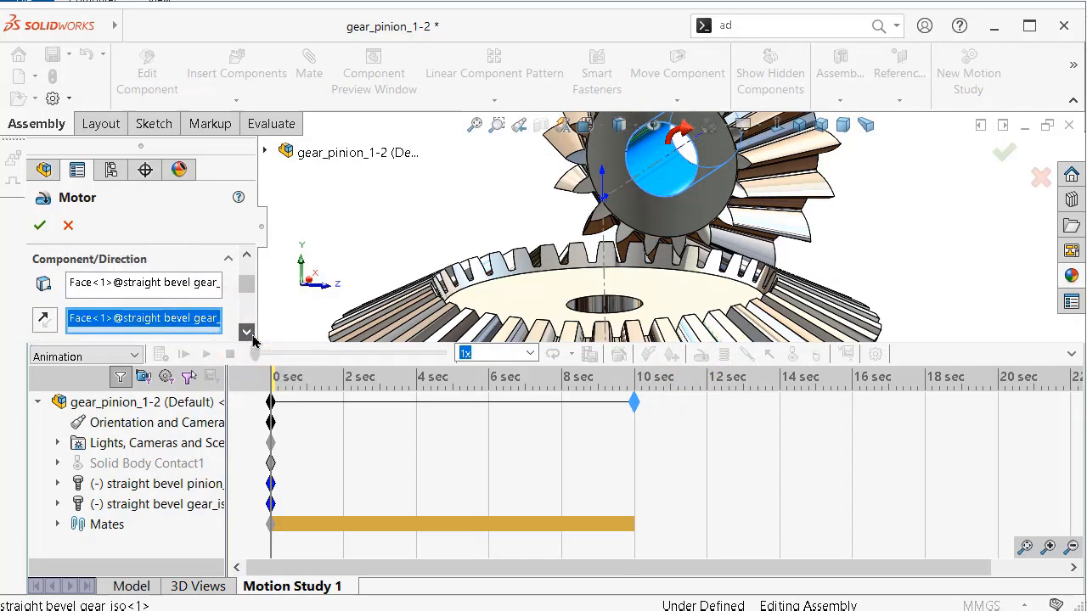
click(253, 336)
click(253, 336)
click(253, 336)
click(253, 337)
click(253, 336)
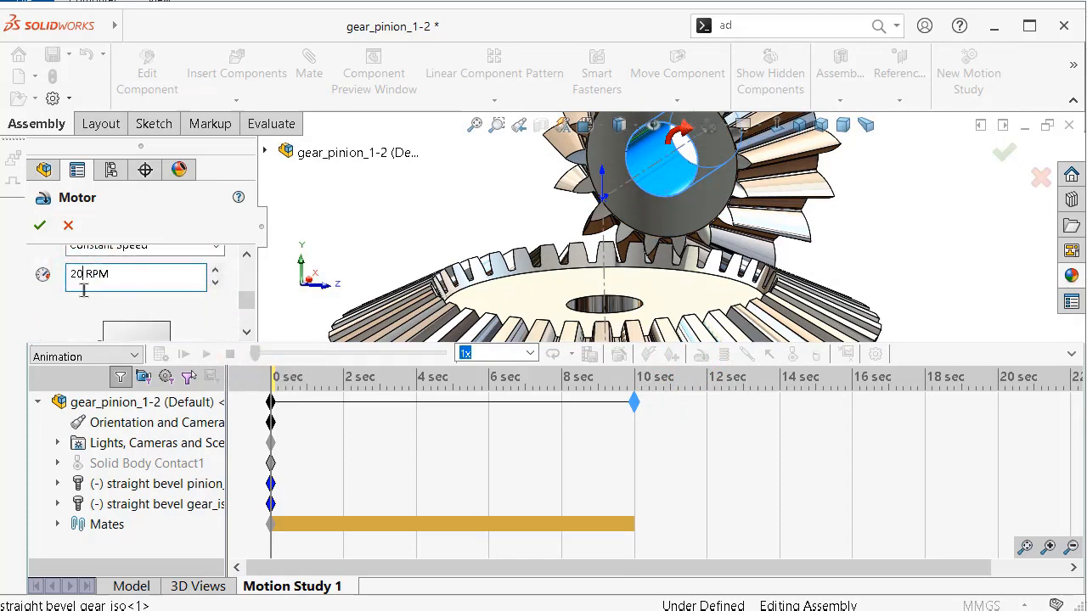
click(41, 226)
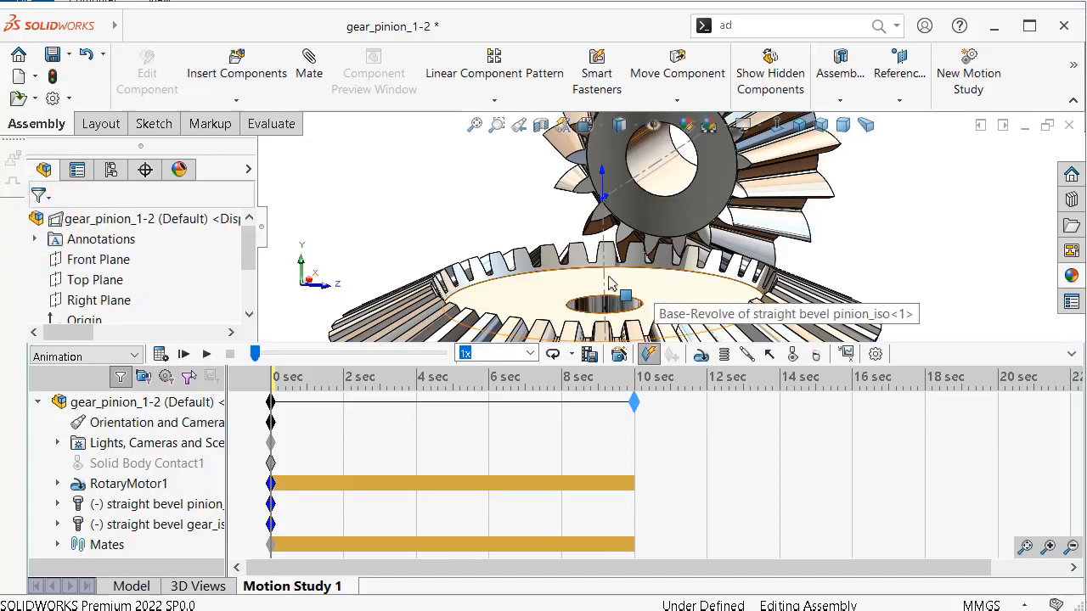
- Switch the study type to Motion Analysis, calculate the study and collapse its timeline
click(161, 354)
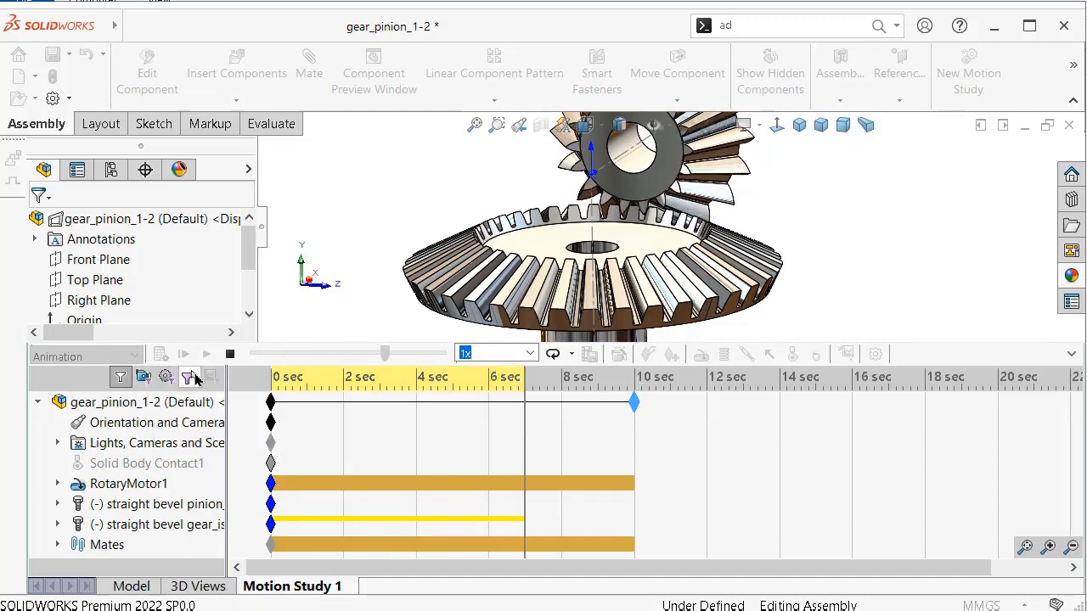
click(229, 355)
click(134, 356)
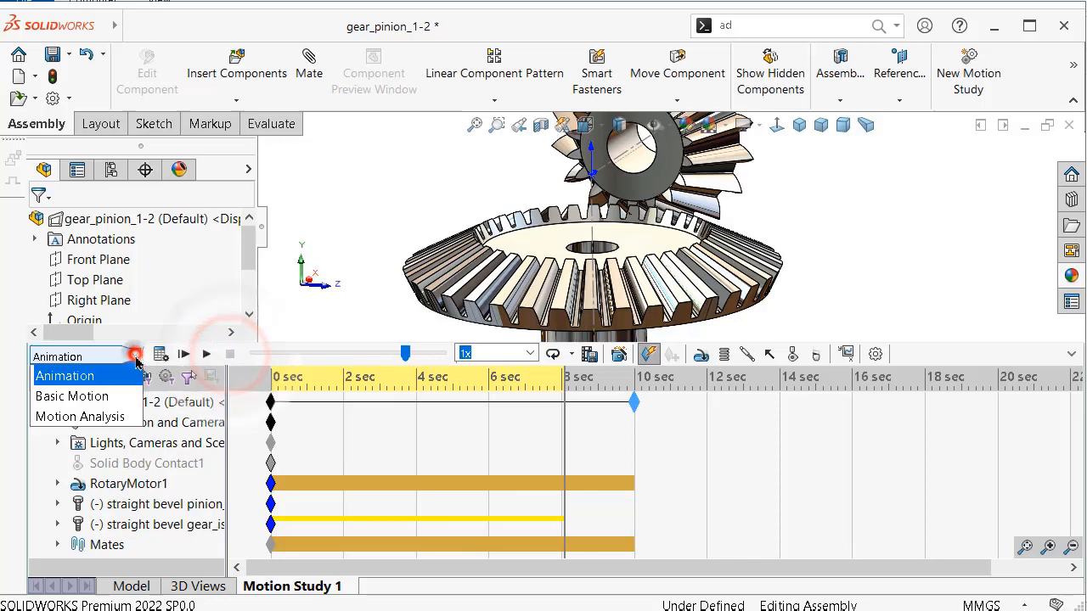
click(80, 416)
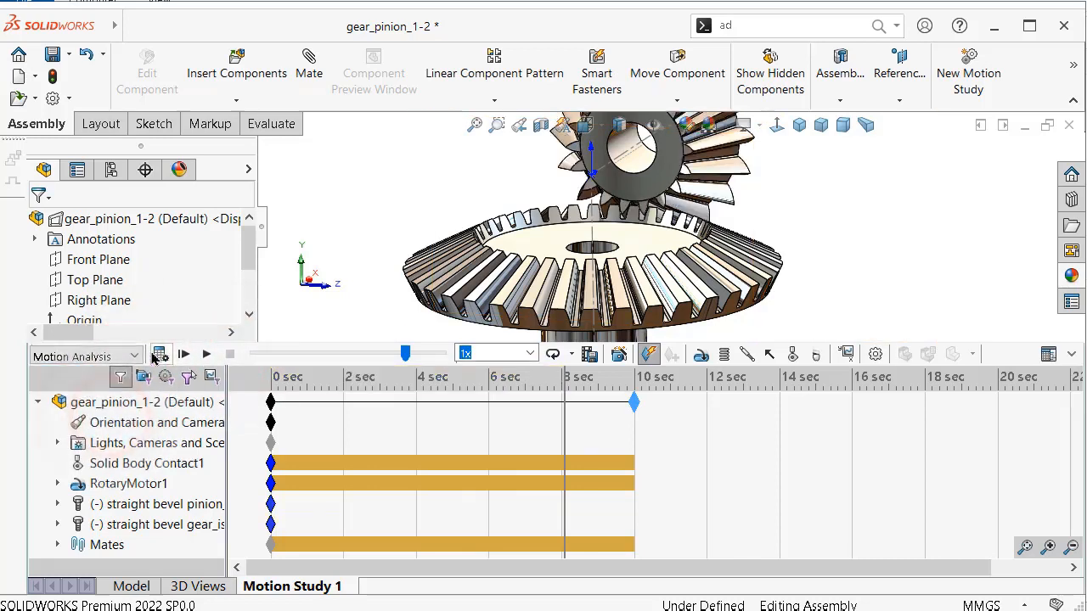
click(158, 354)
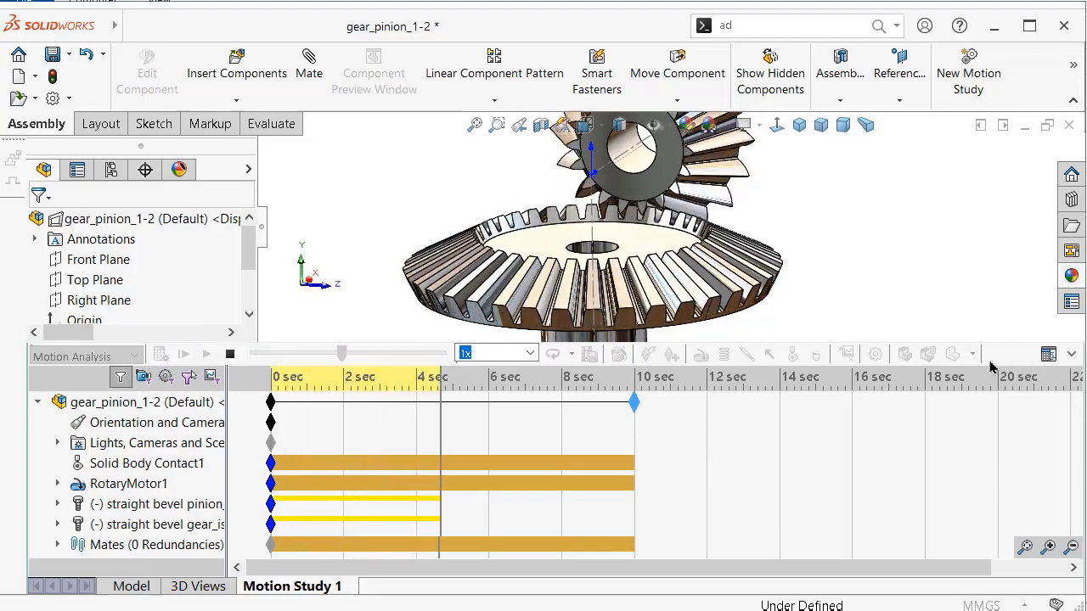
click(1071, 354)
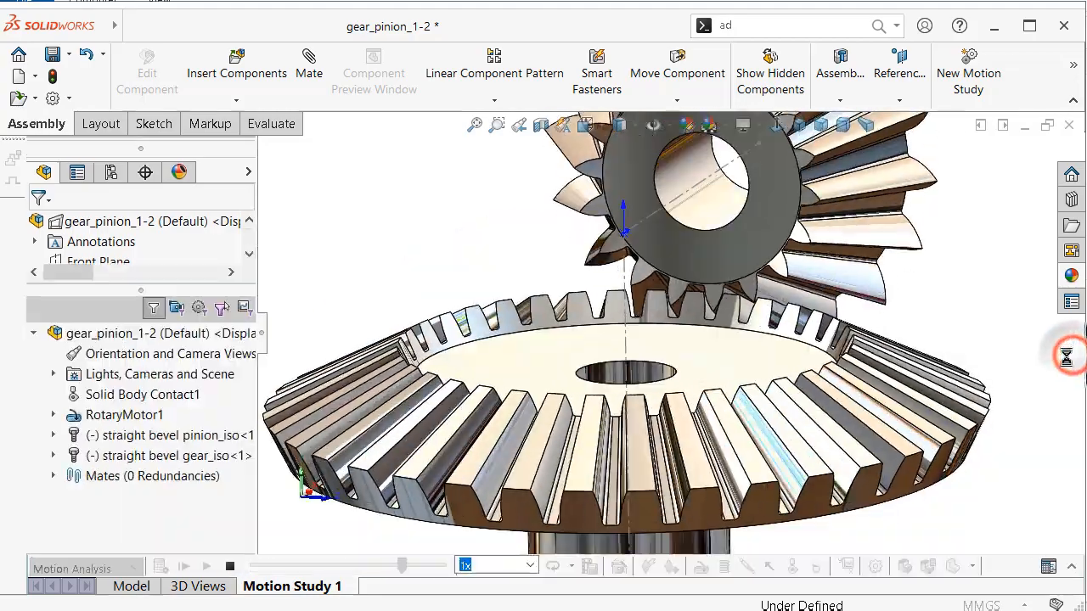
- Set the playback speed to 0.5x and the playback mode to reciprocate
click(531, 565)
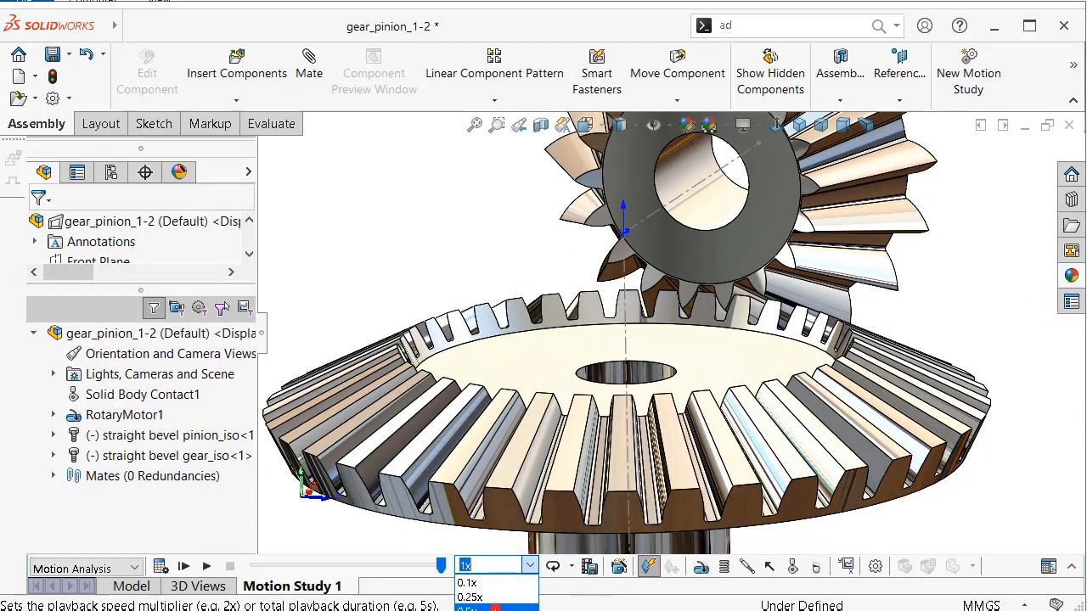
click(492, 601)
click(572, 567)
click(560, 586)
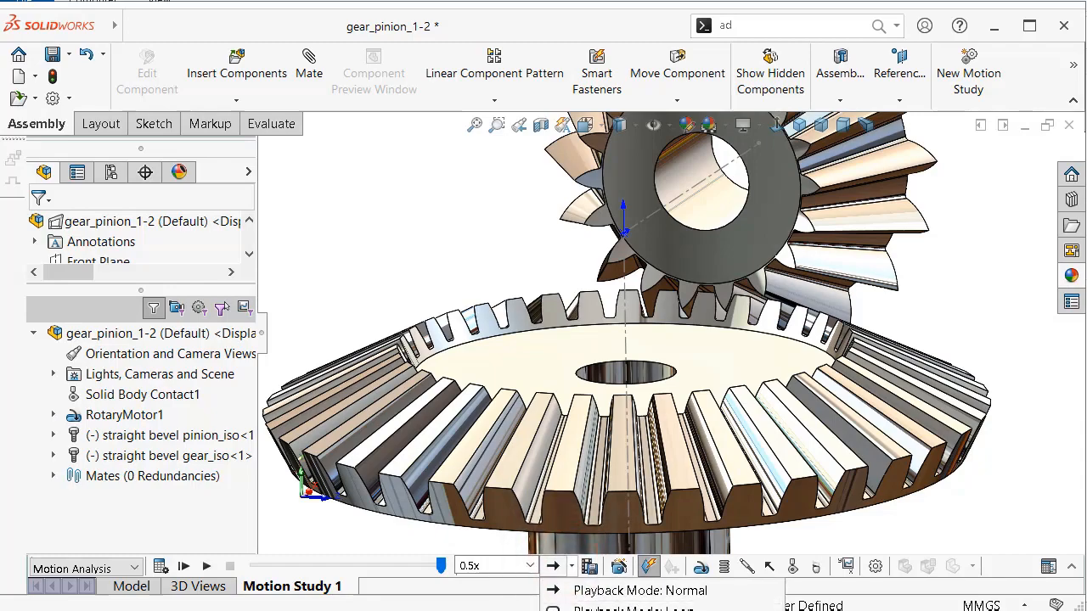
- Play the calculated gear motion with the feature tree hidden, examine the tooth meshing from different views, and stop playback
click(204, 566)
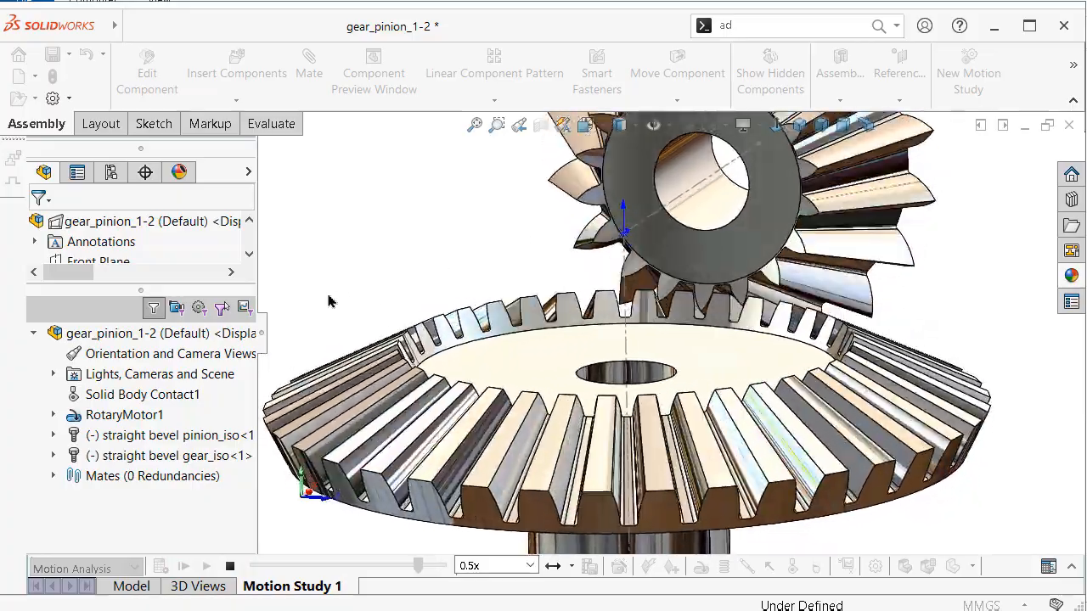
click(264, 336)
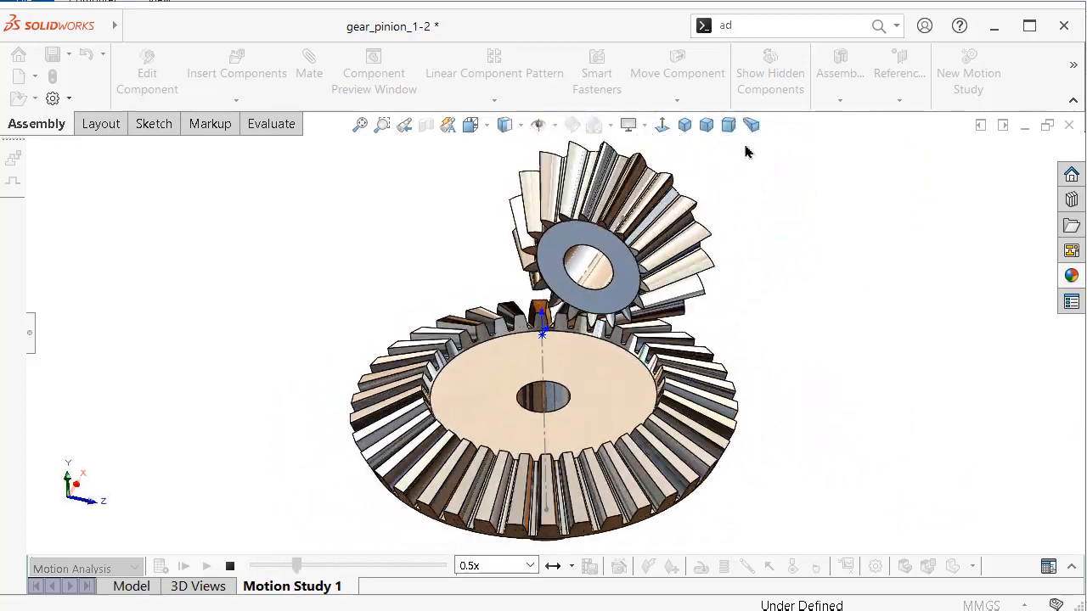
click(752, 127)
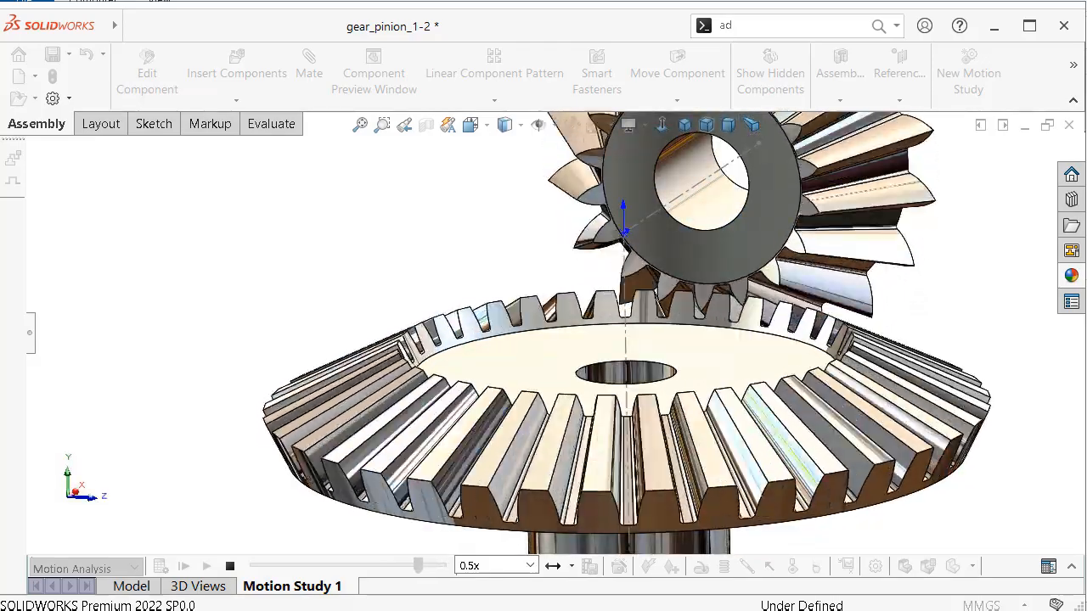
click(229, 565)
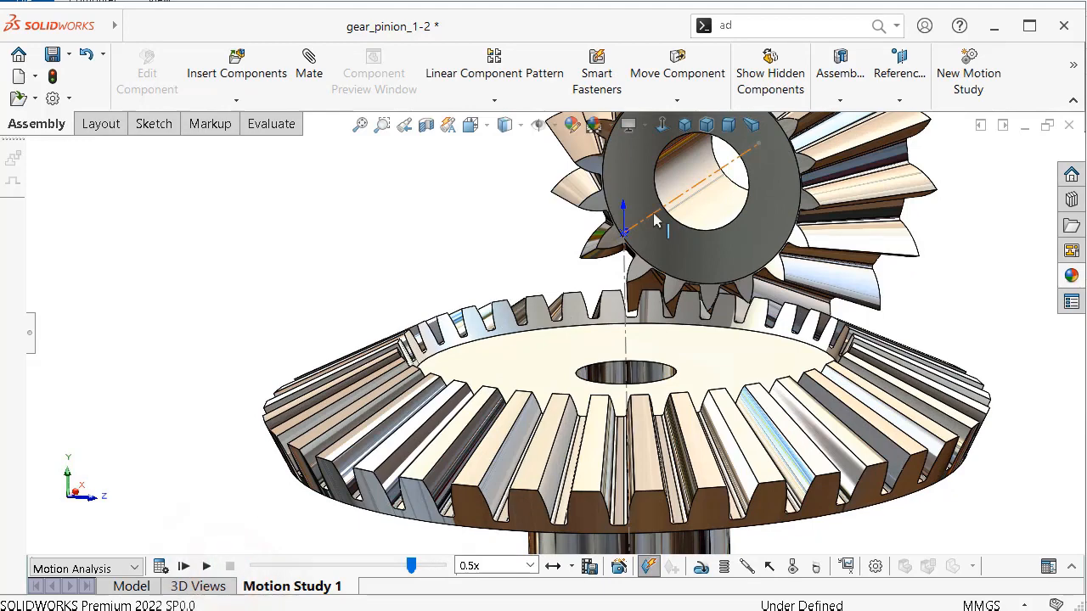
- Hide the centerline sketch running through the gears and turn on ambient occlusion
click(728, 164)
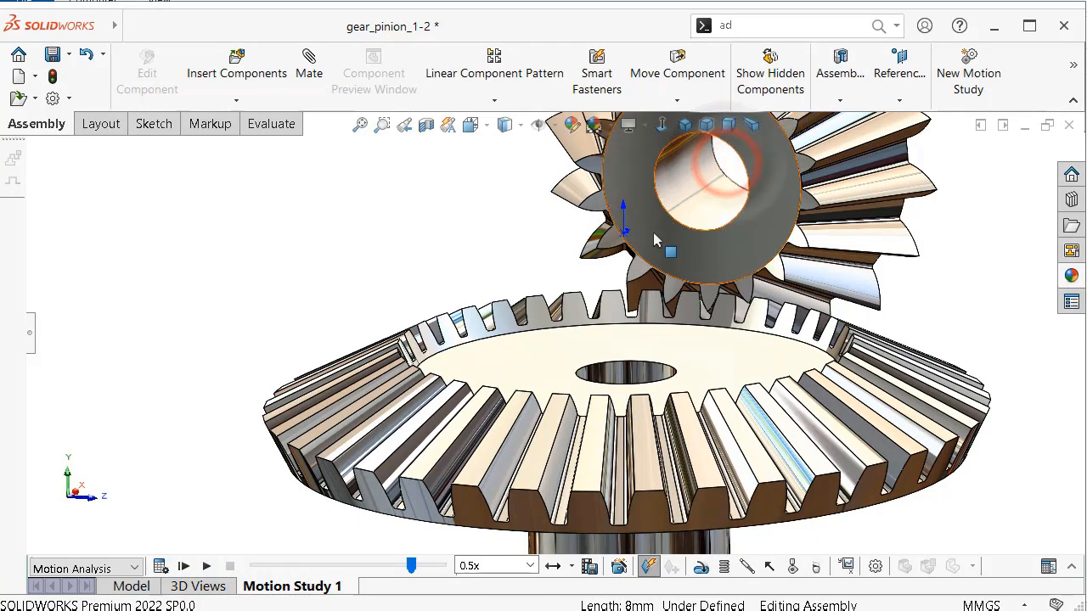
click(628, 125)
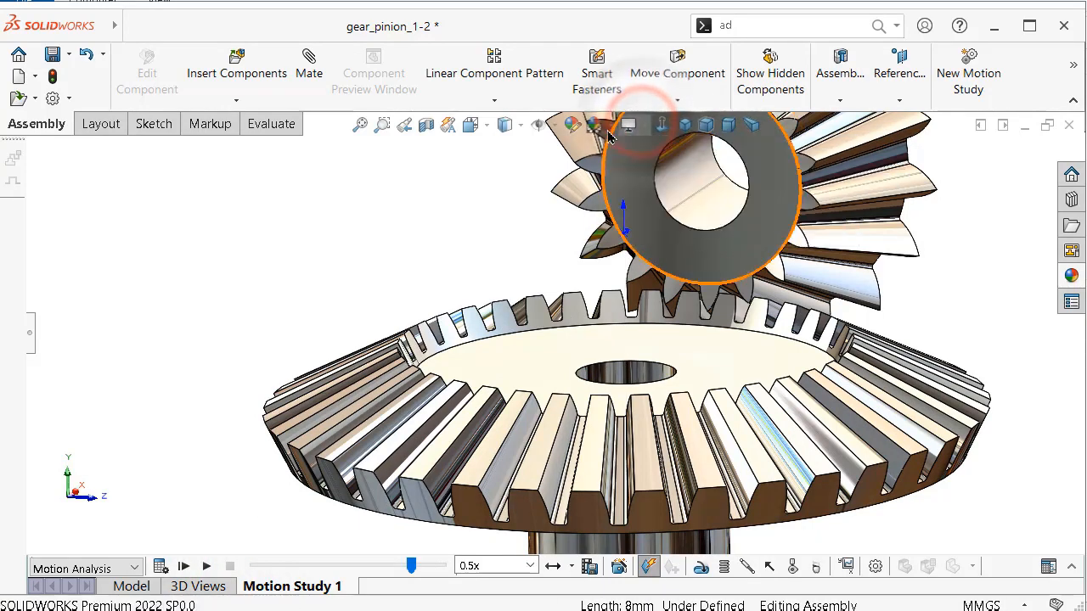
click(628, 125)
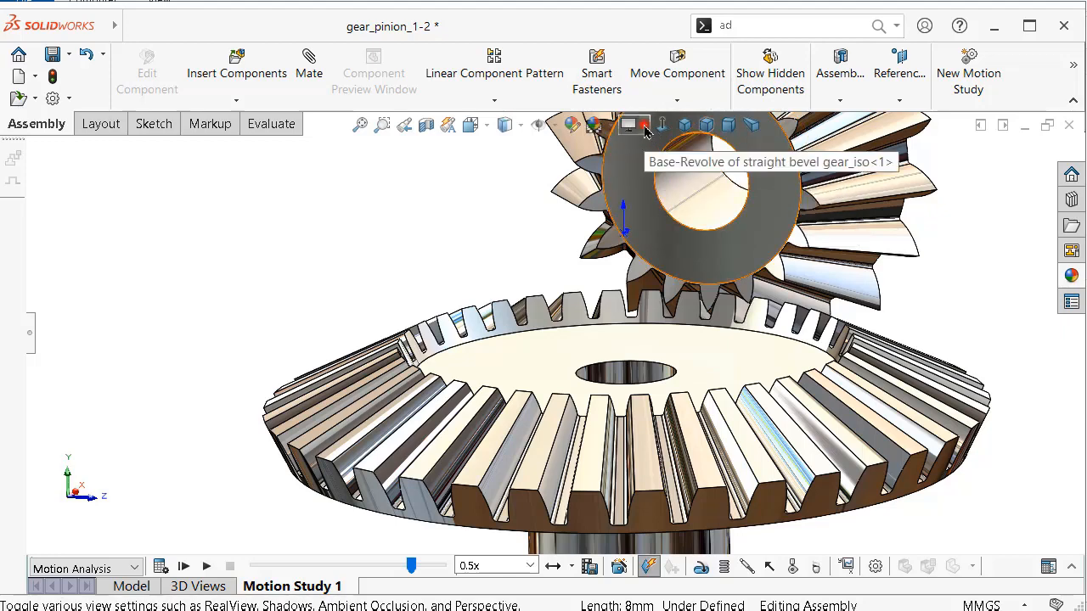
click(650, 193)
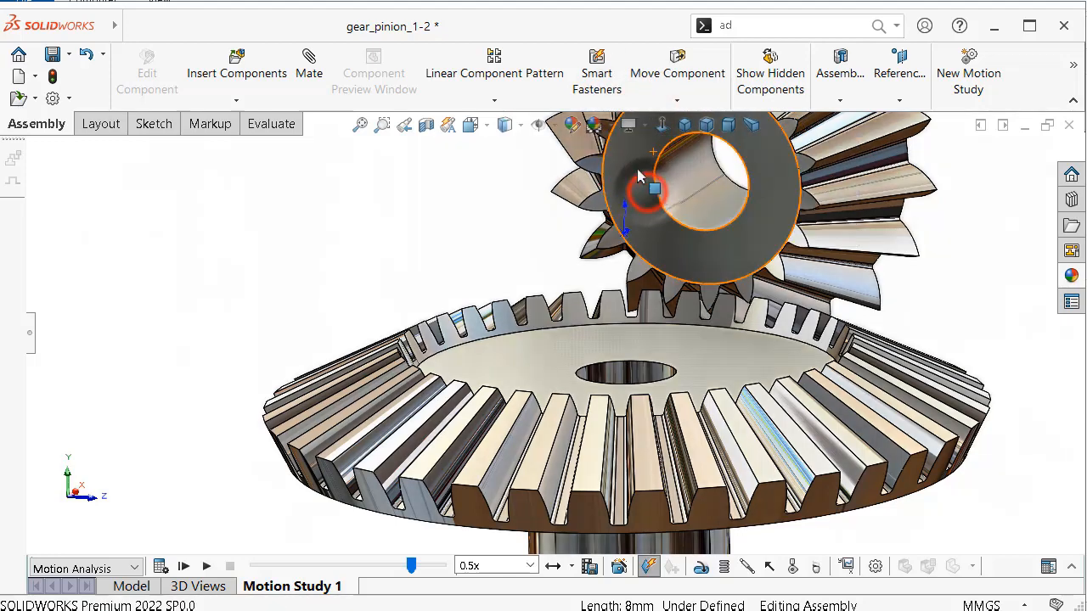
- Turn off the display of origins in the graphics area, keeping the Plain White scene
click(613, 125)
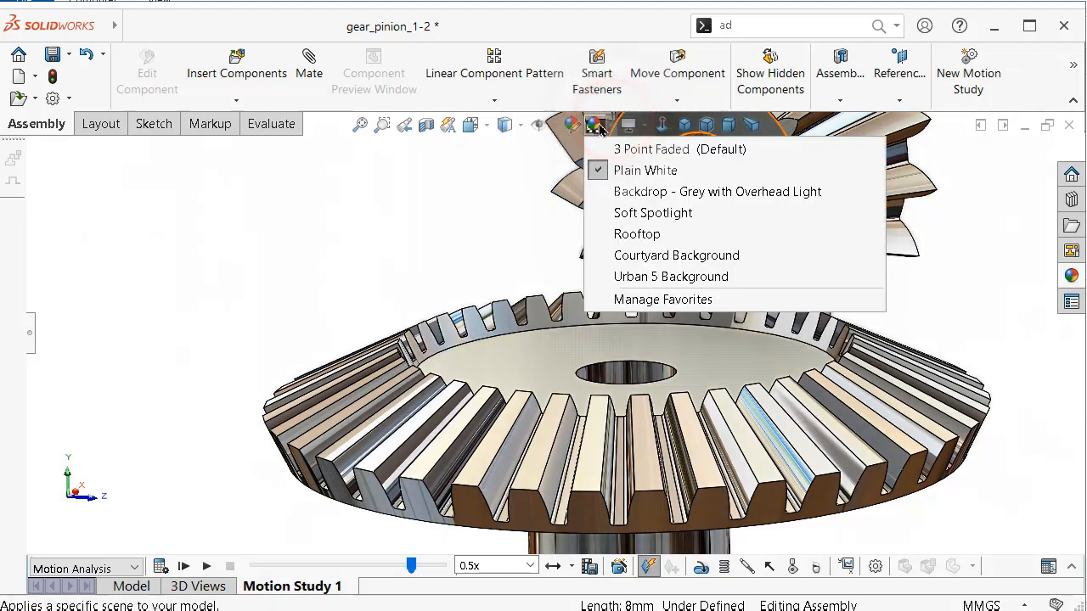
click(533, 164)
click(548, 125)
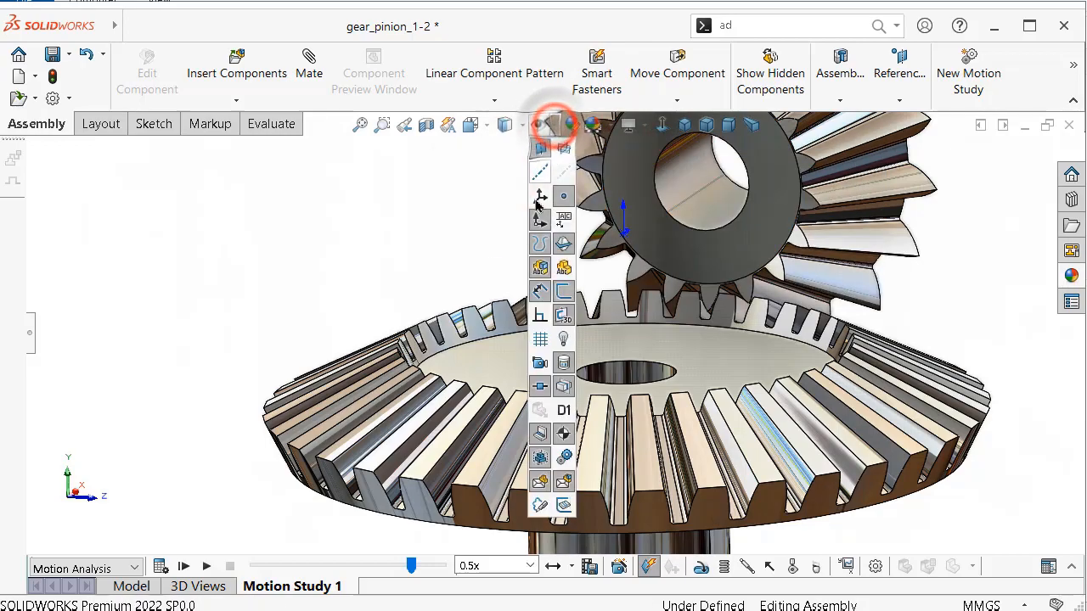
- Replay the gear motion, raise the playback speed to 2x, and stop playback
scroll(412, 234, up, 4)
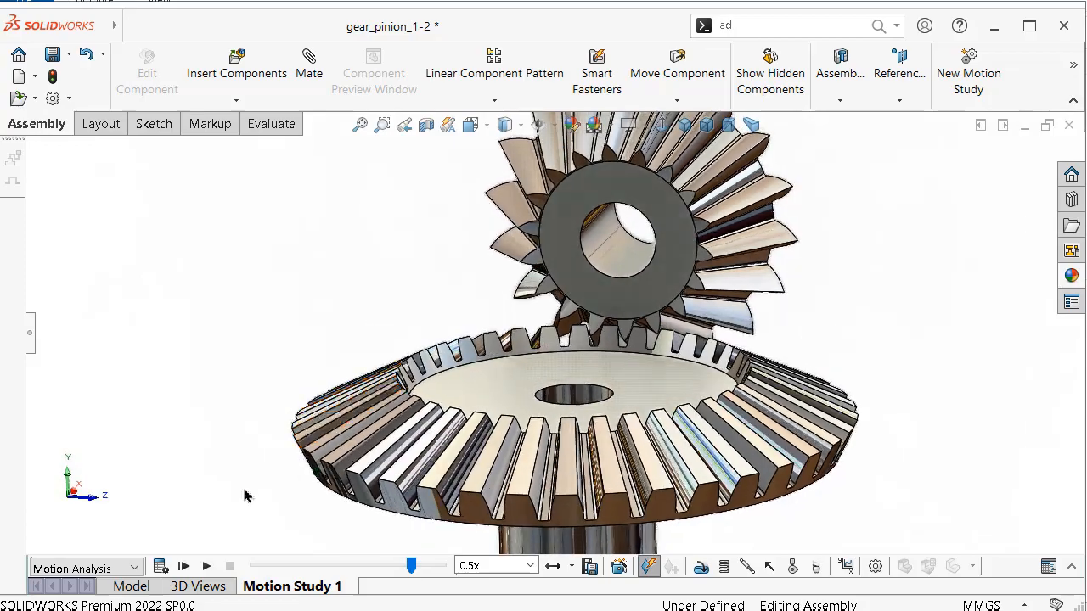
click(204, 566)
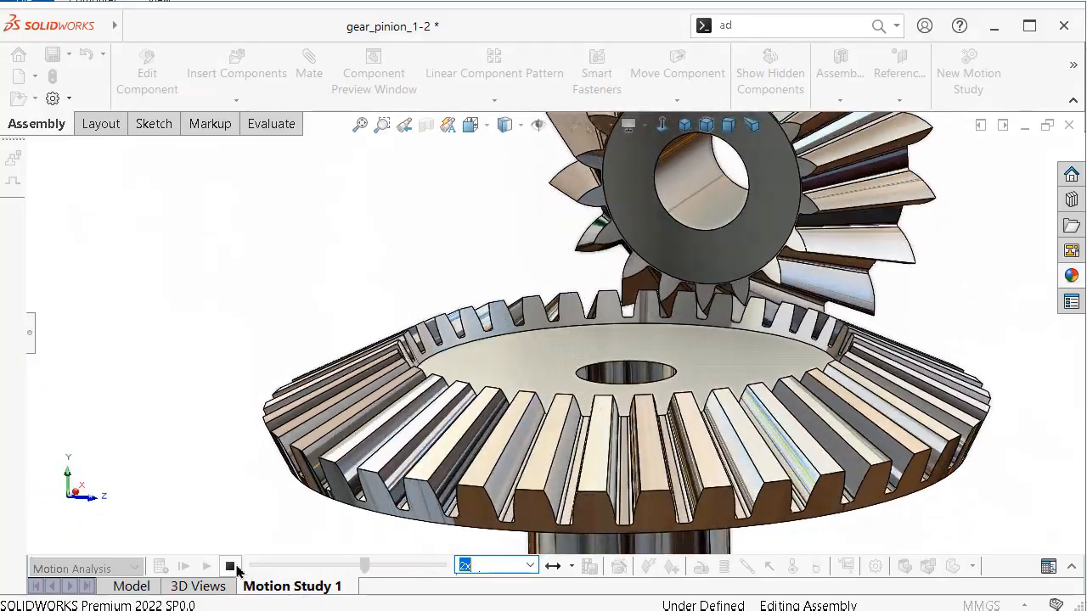
click(229, 566)
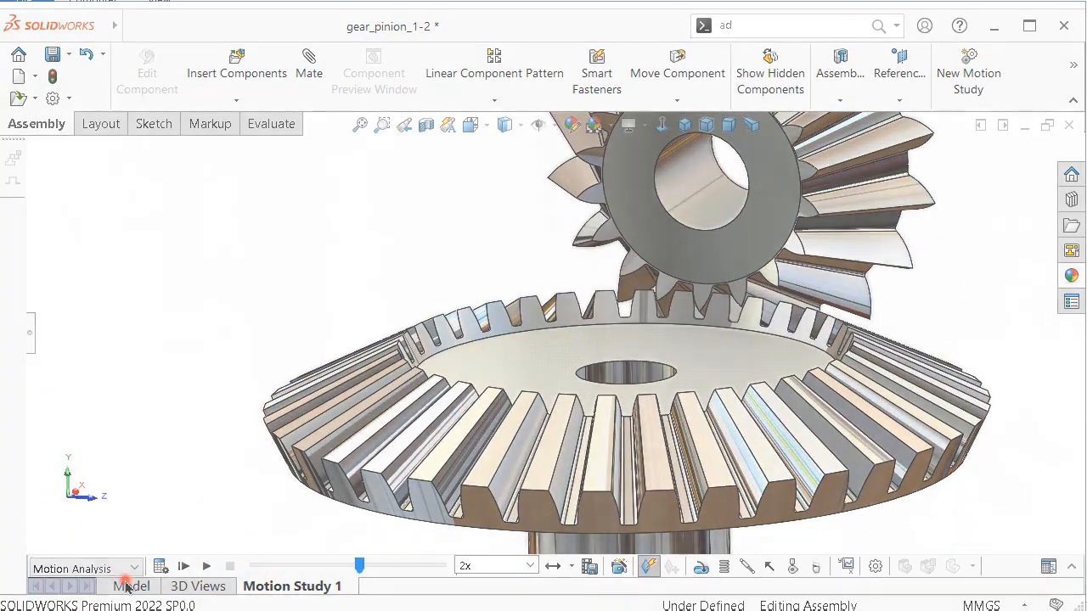
- Return from the motion study to the model and show the feature tree with both gears in view
click(127, 586)
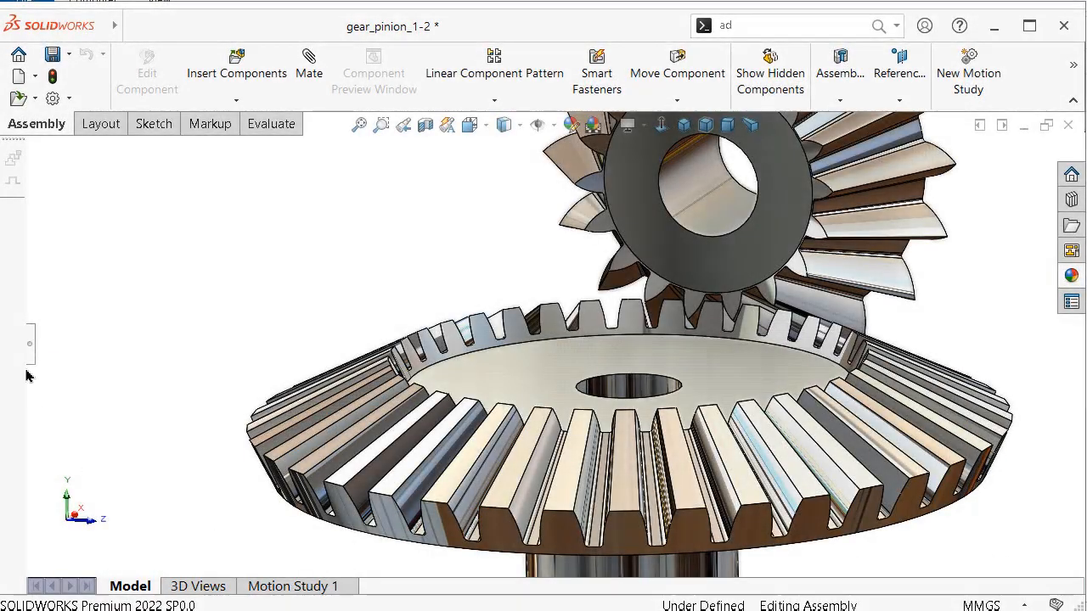
click(30, 344)
middle_drag(477, 368, 473, 389)
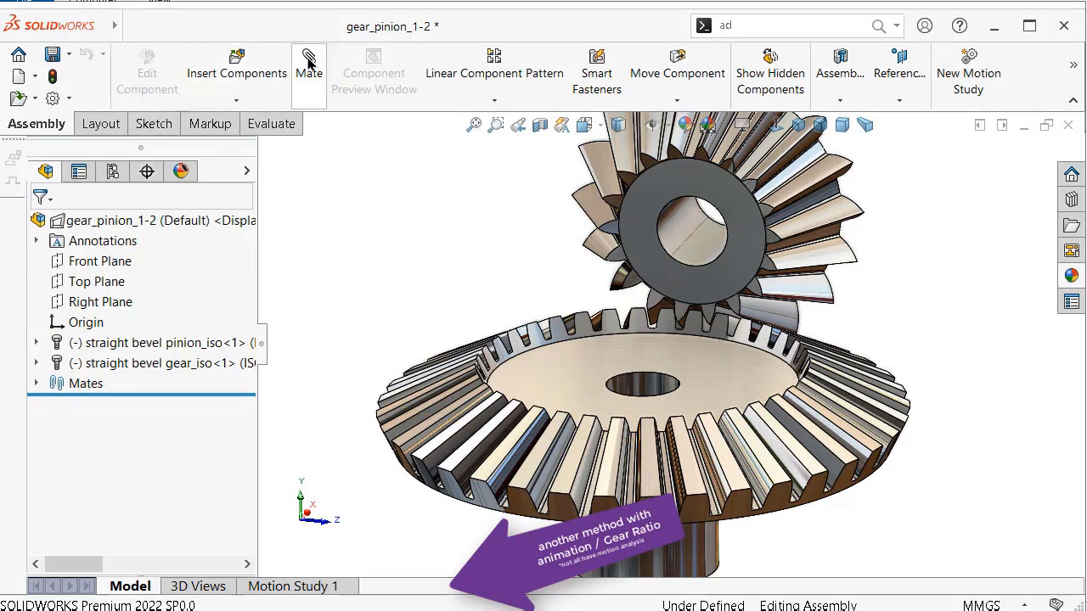
- Add a second motion study of the Animation type alongside Motion Study 1 and open it
right_click(259, 583)
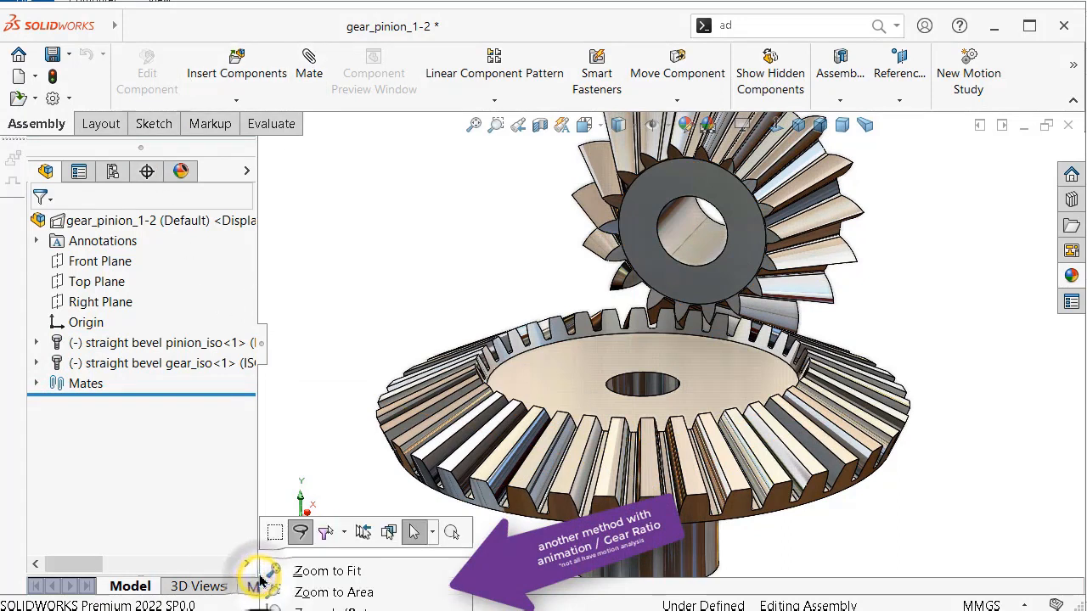
click(292, 359)
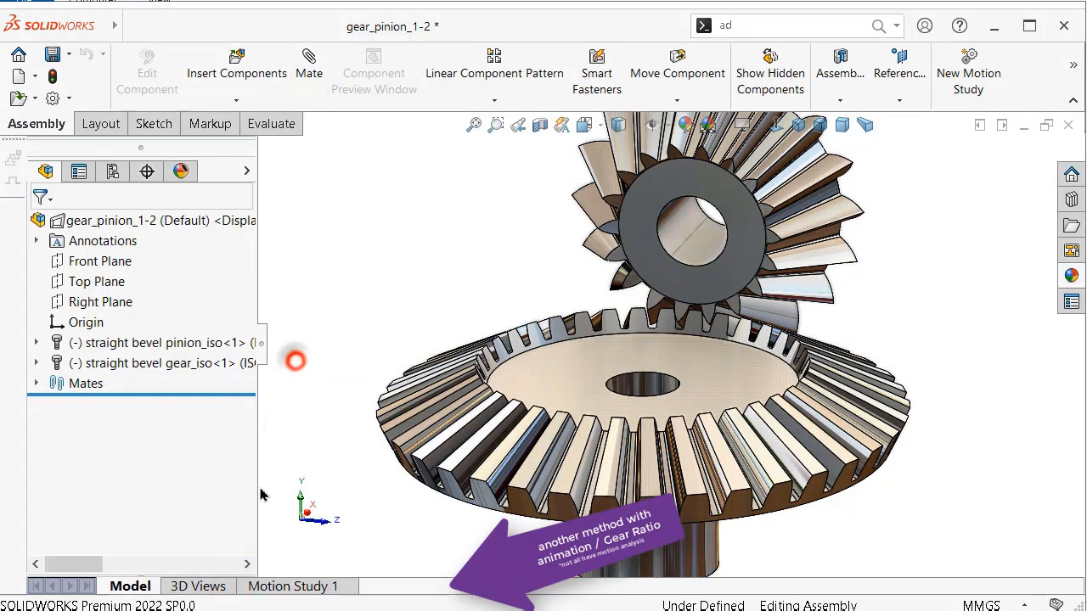
click(285, 588)
right_click(283, 586)
click(280, 594)
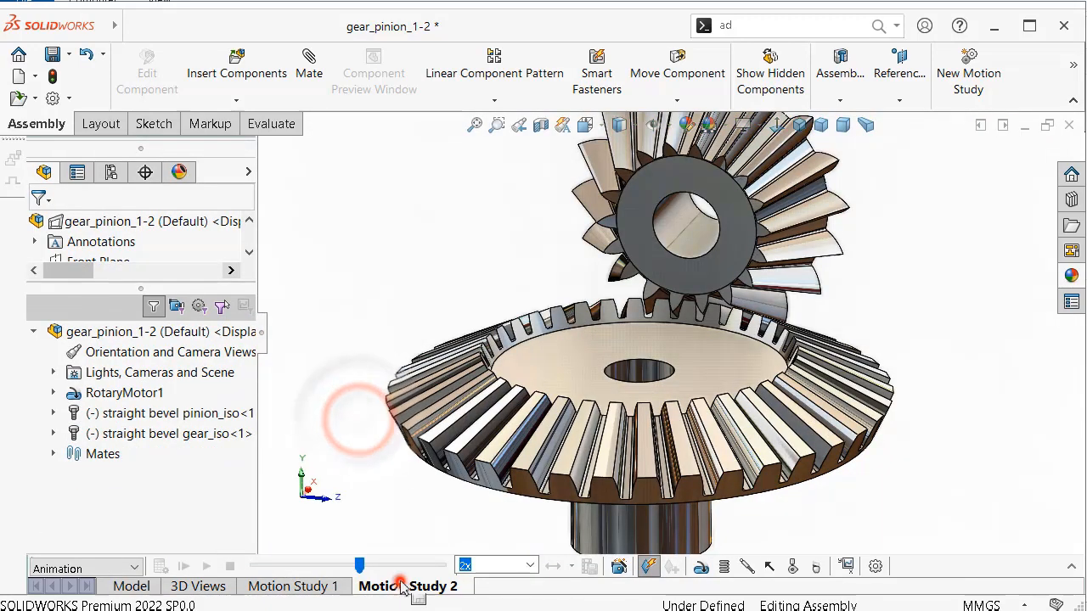
click(398, 586)
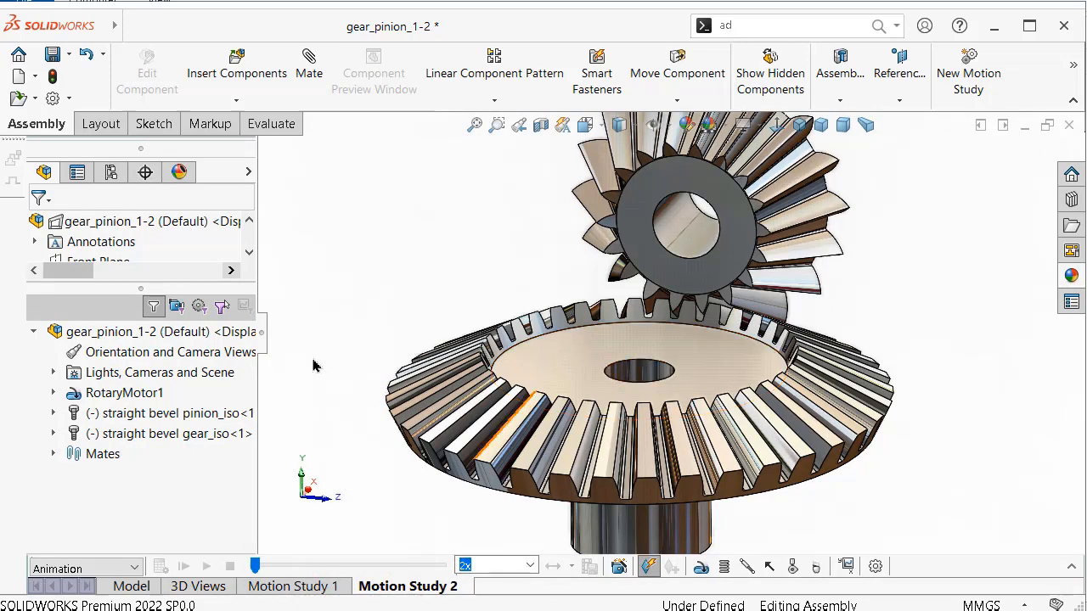
click(129, 587)
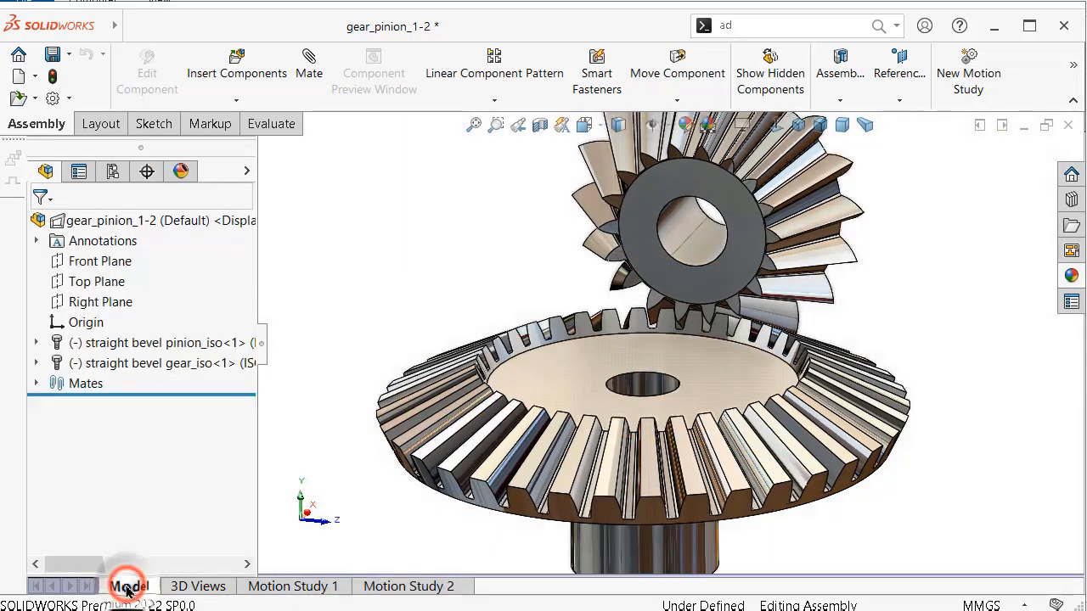
click(416, 585)
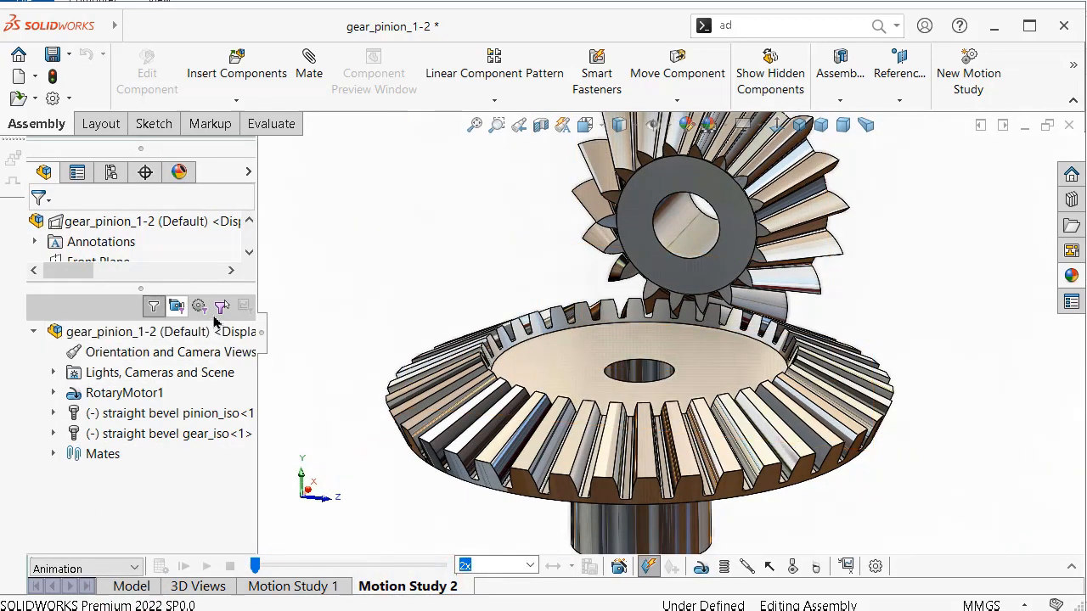
- Add a Gear mate between the pinion's bore and the large bevel gear's bore with a ratio of 1 mm : 2 mm
click(312, 61)
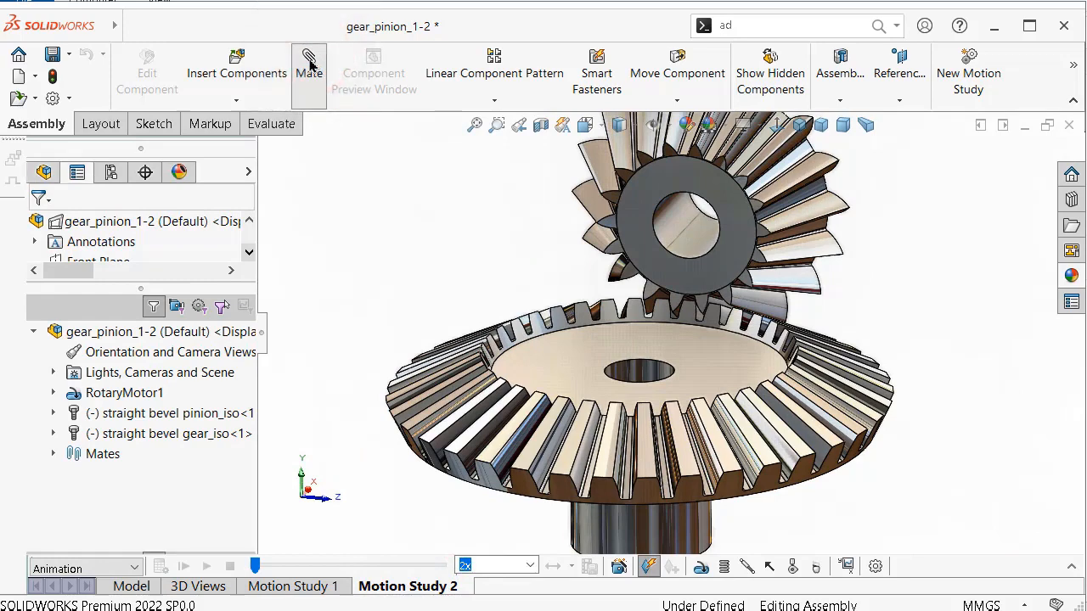
click(212, 284)
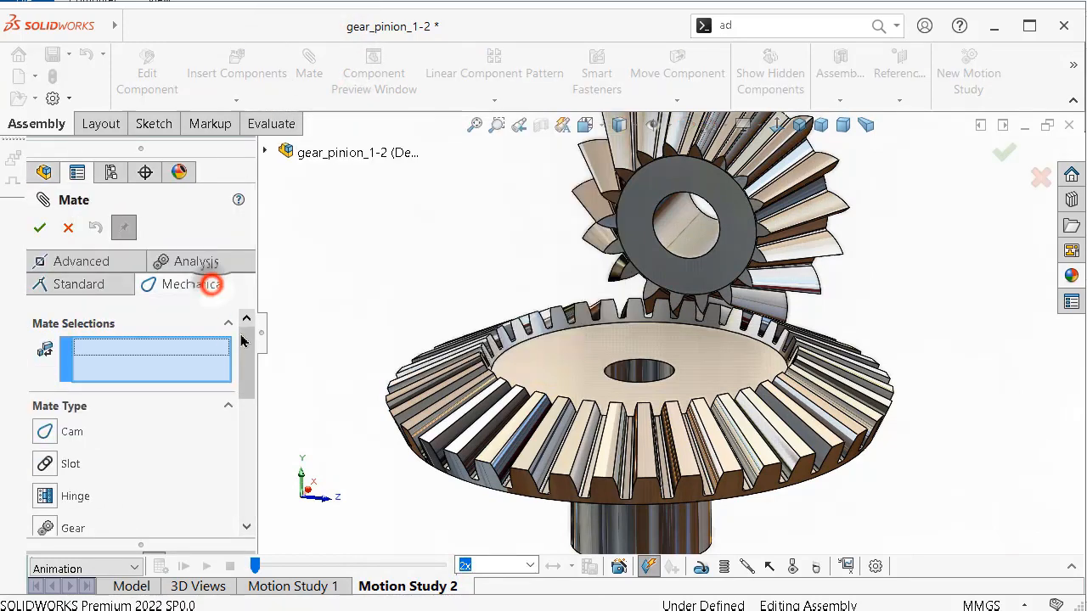
drag(246, 363, 241, 409)
click(67, 384)
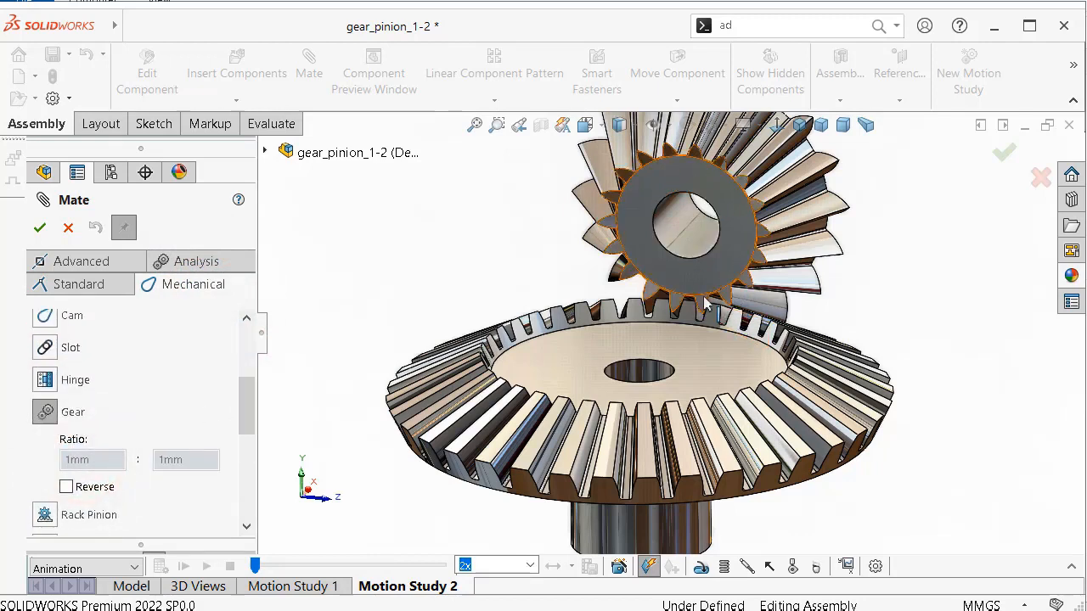
click(711, 247)
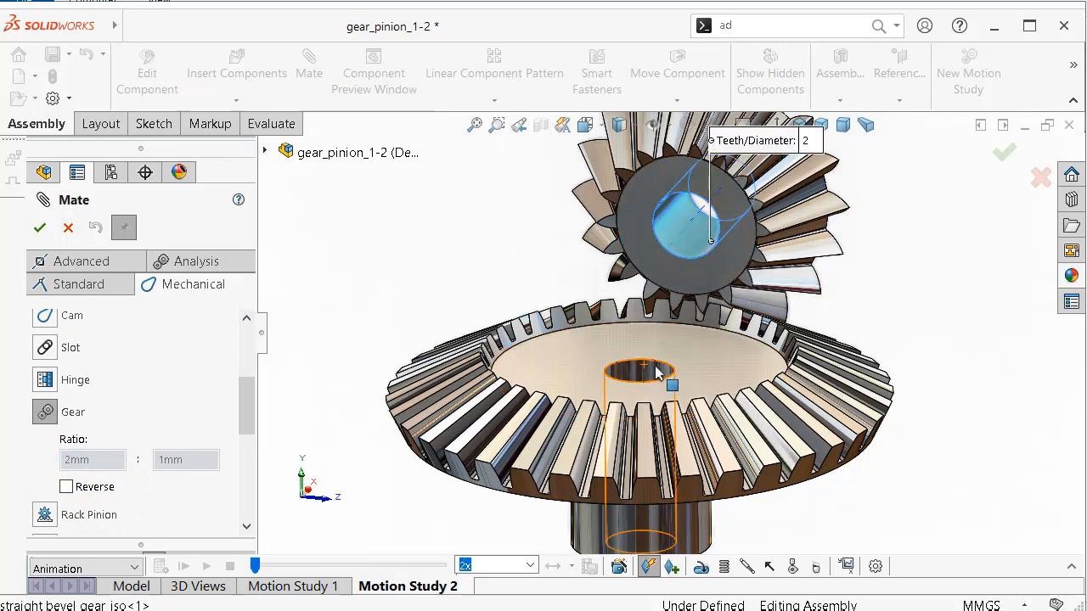
click(655, 371)
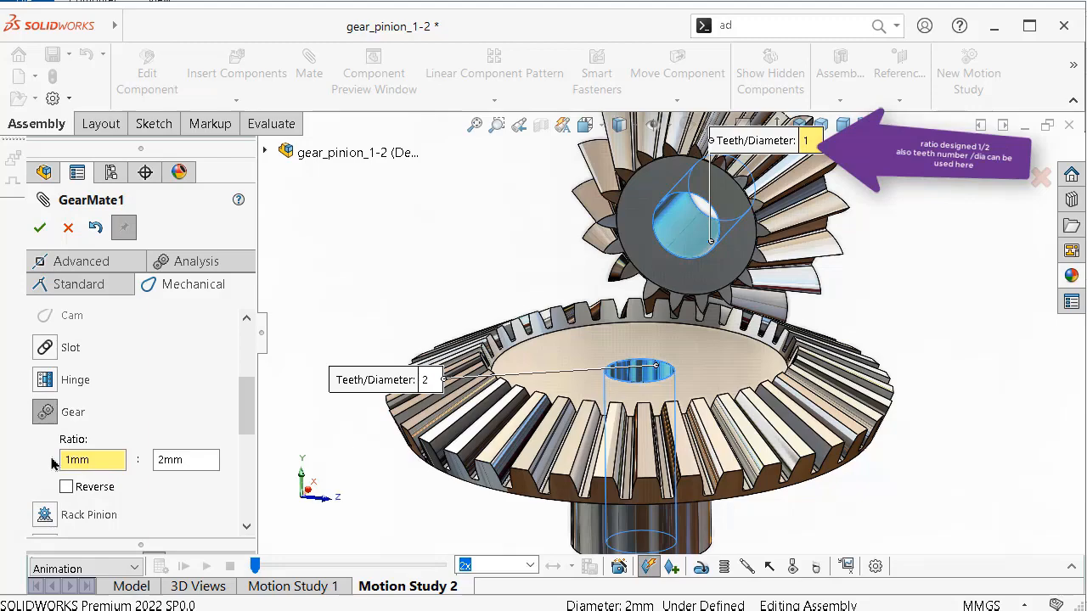
click(39, 228)
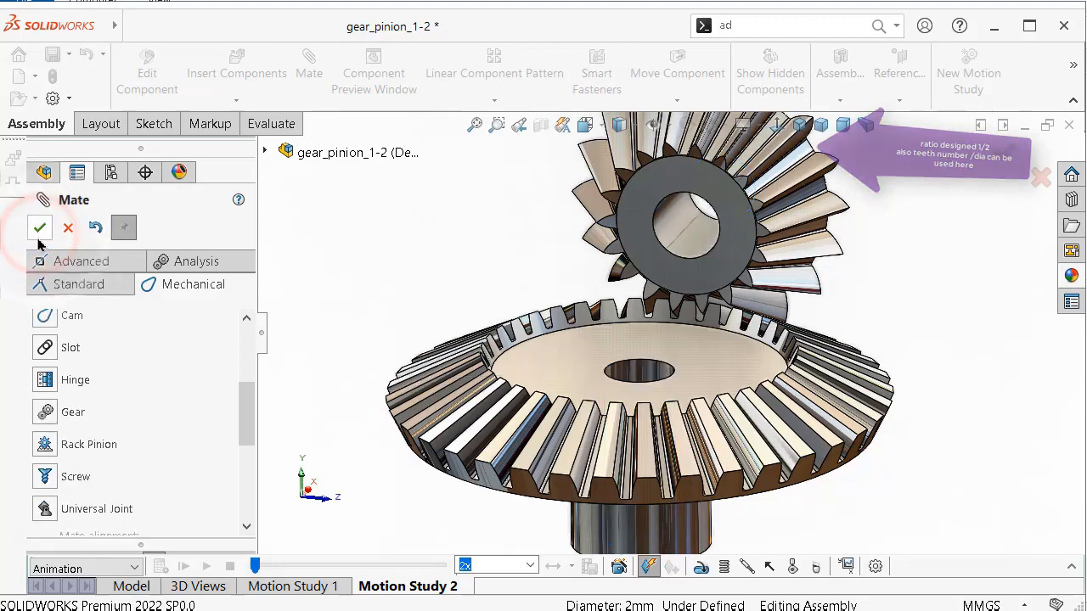
- Close the Mate command and rotate the pinion by hand to check its meshing with the large gear, also from close up
click(743, 234)
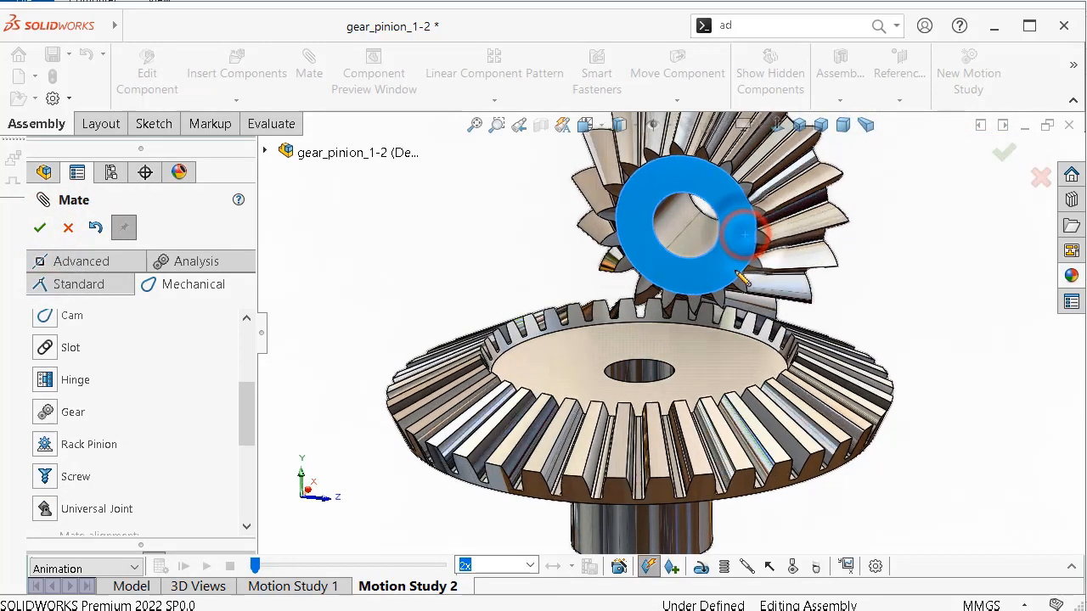
drag(742, 276, 688, 323)
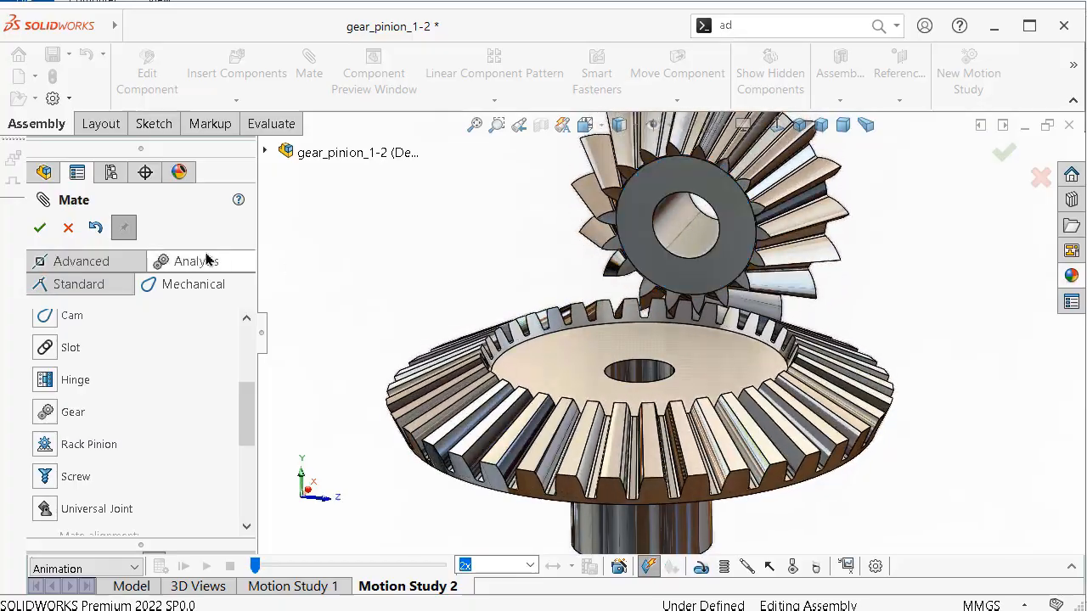
click(42, 227)
scroll(730, 303, down, 3)
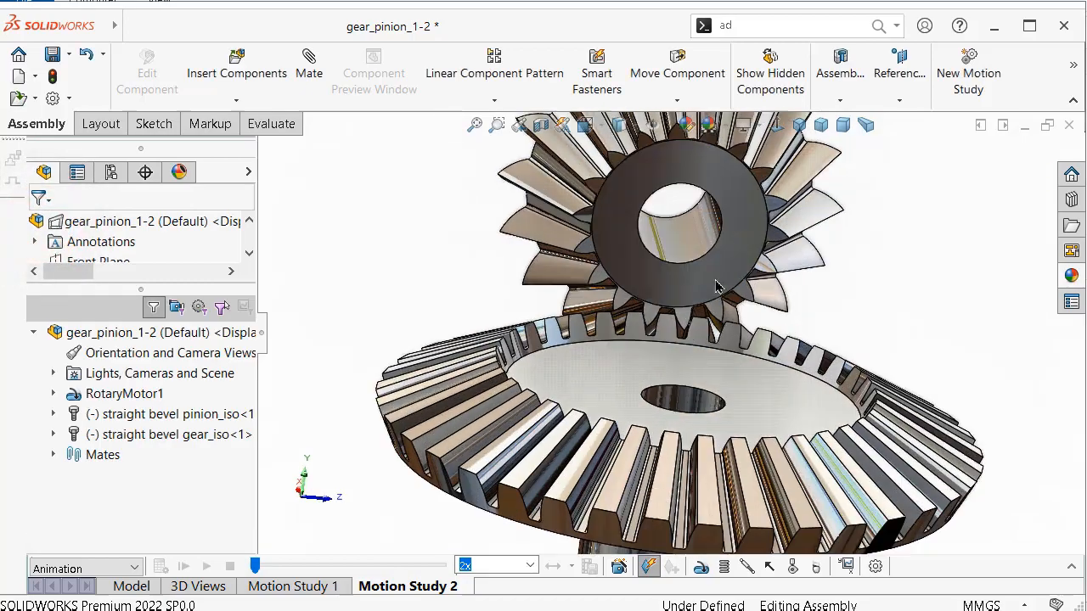
scroll(732, 301, down, 1)
middle_drag(732, 301, 766, 335)
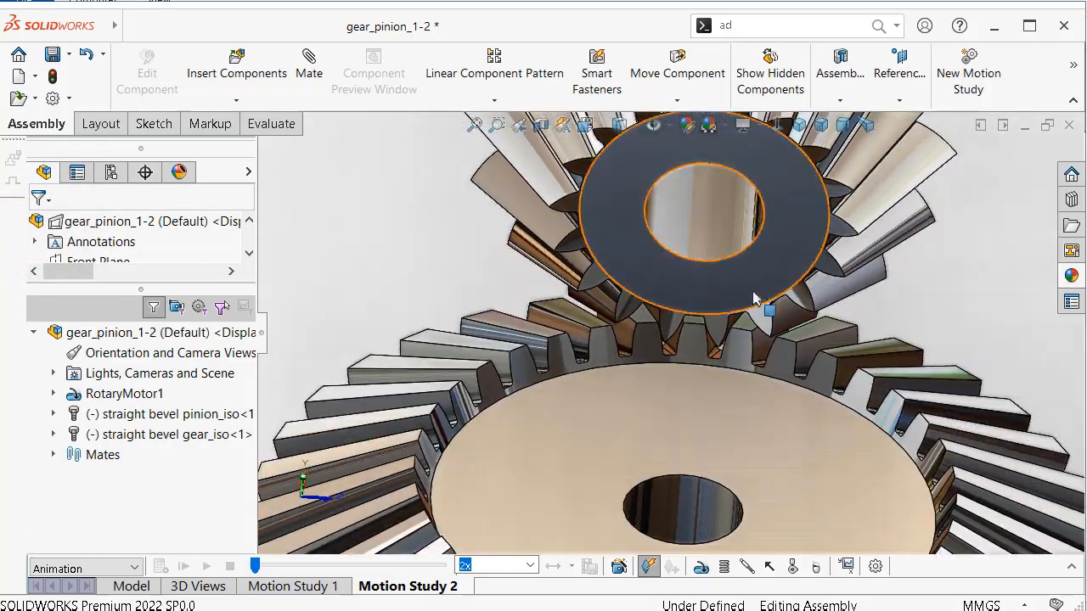
drag(739, 263, 613, 318)
scroll(608, 323, up, 3)
middle_drag(608, 335, 583, 310)
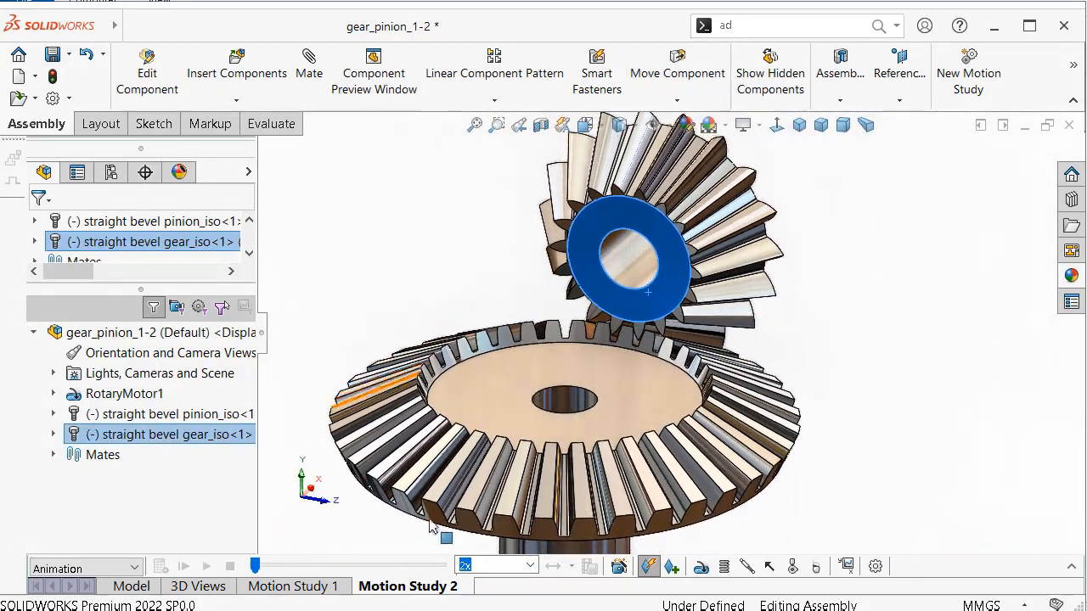
- Add a rotary motor on the upper pinion's bore face with a constant speed of 10 RPM
click(699, 567)
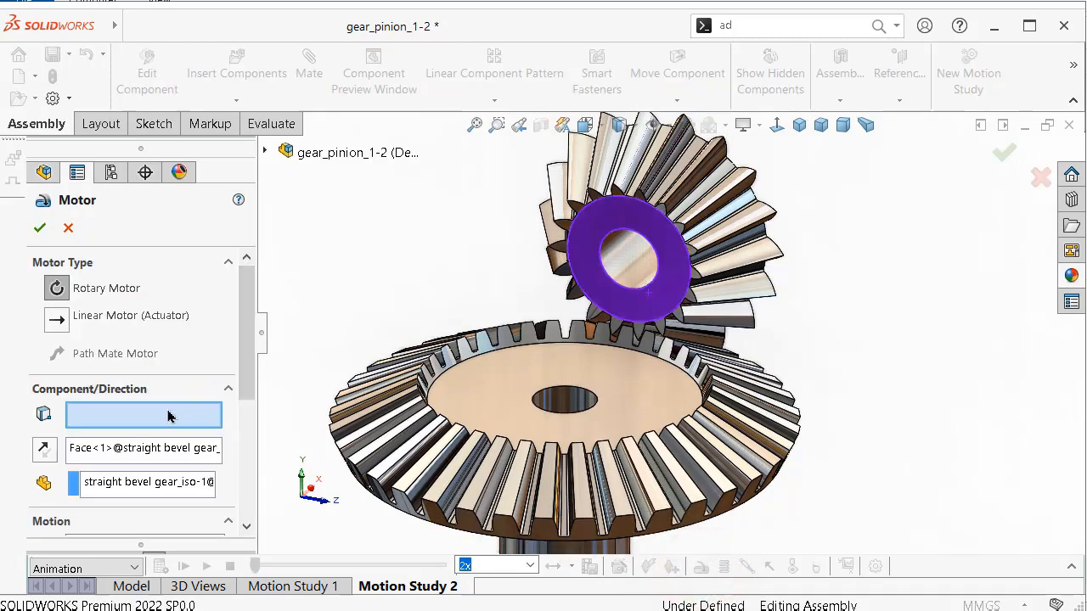
scroll(246, 329, down, 2)
scroll(241, 322, up, 2)
click(617, 276)
drag(248, 369, 251, 455)
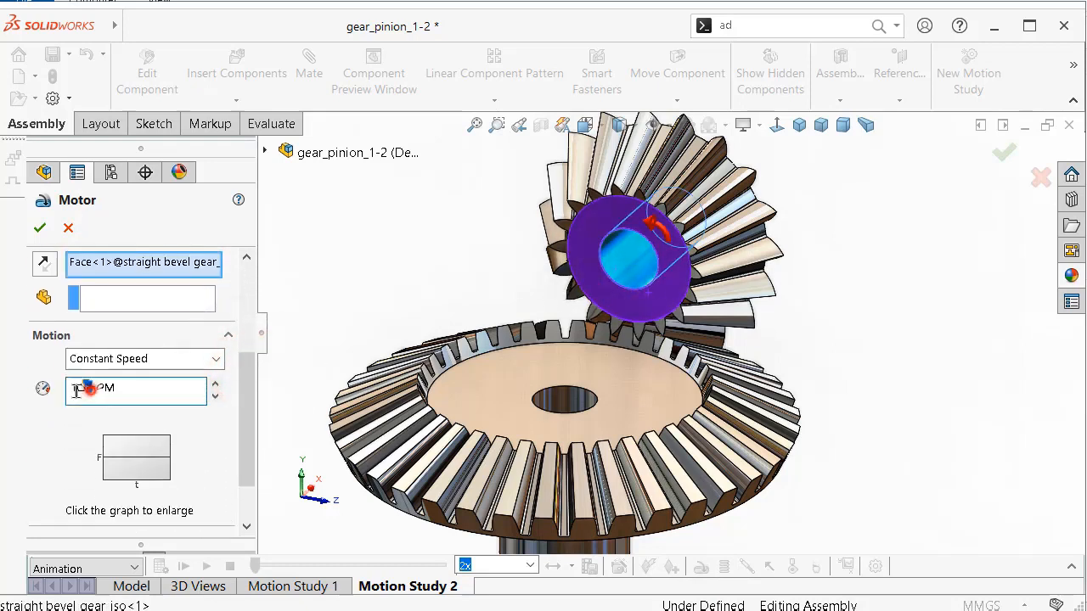
double_click(76, 390)
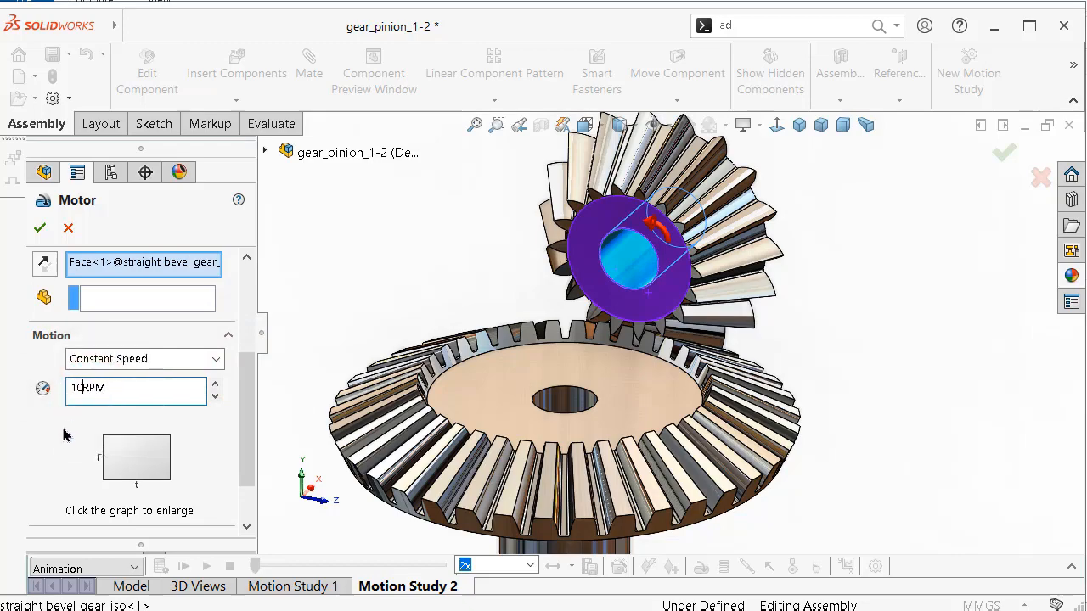
click(39, 228)
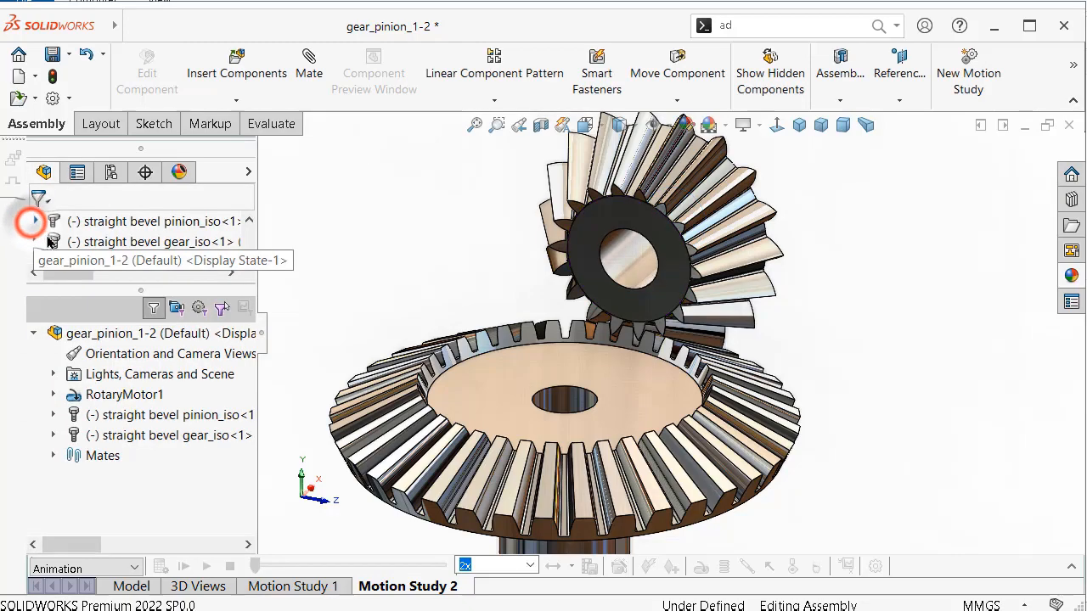
- Play the gear animation, collapse the feature tree pane, and set the playback speed to 0.25x
click(207, 566)
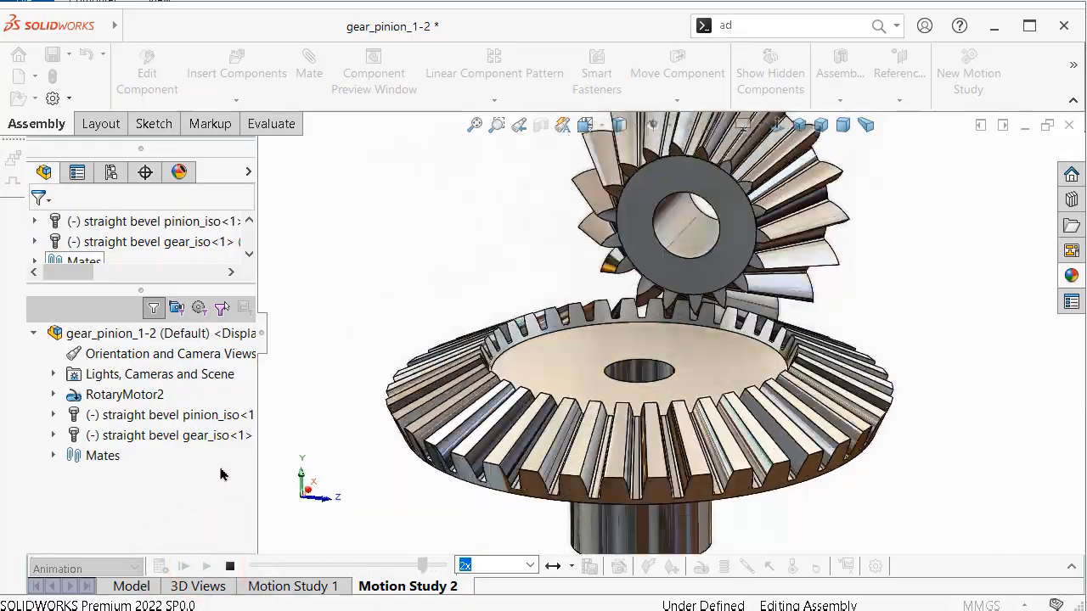
click(263, 340)
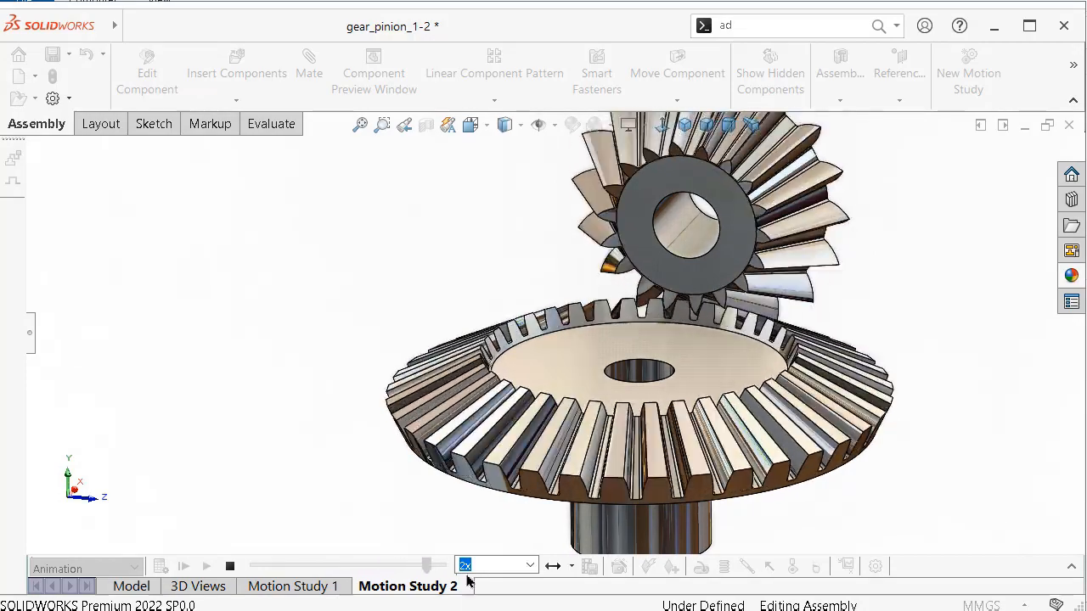
click(530, 569)
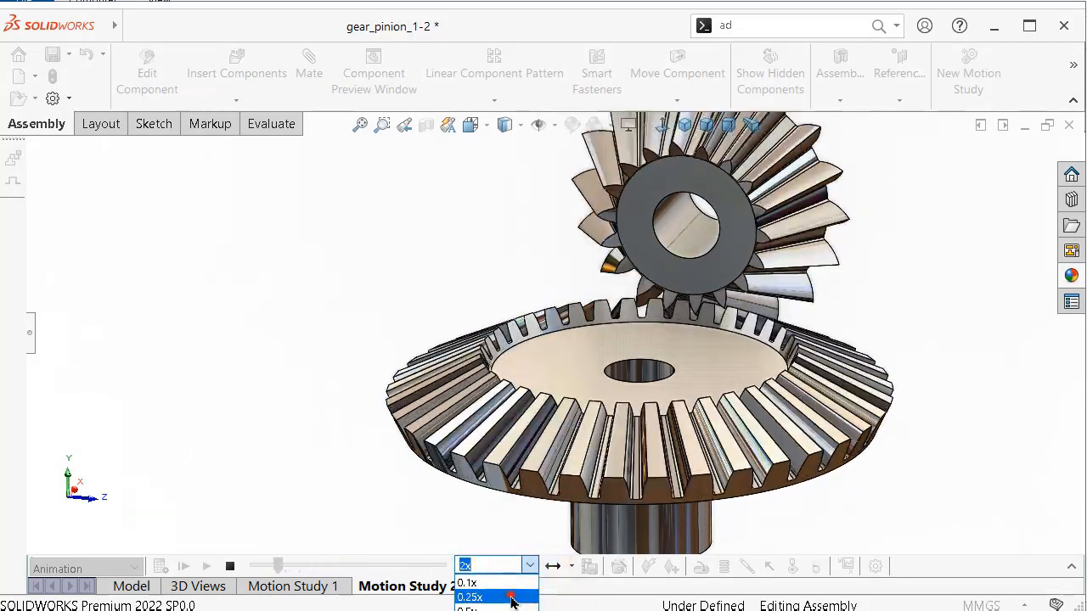
click(513, 594)
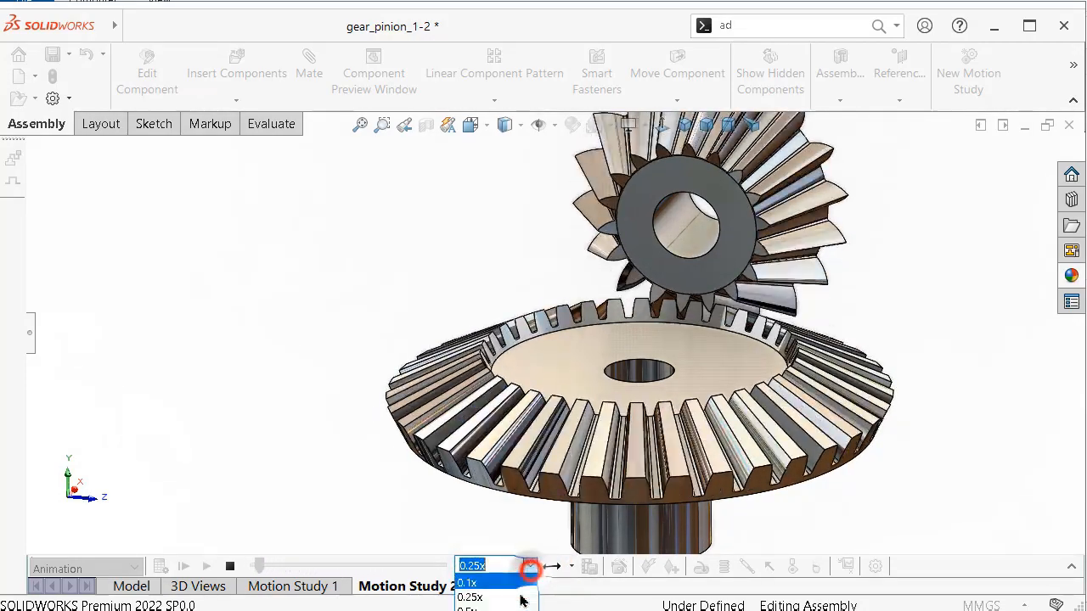